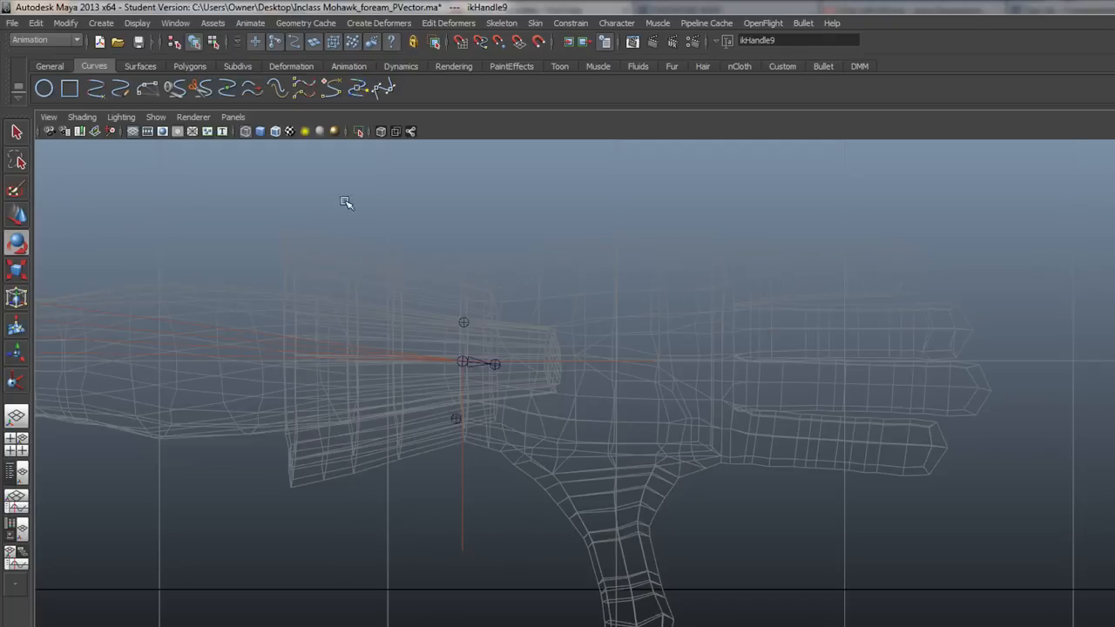
# With the Joint Tool, start a joint chain at the end of the wrist bone and place the next joint in the palm.
pyautogui.click(501, 24)
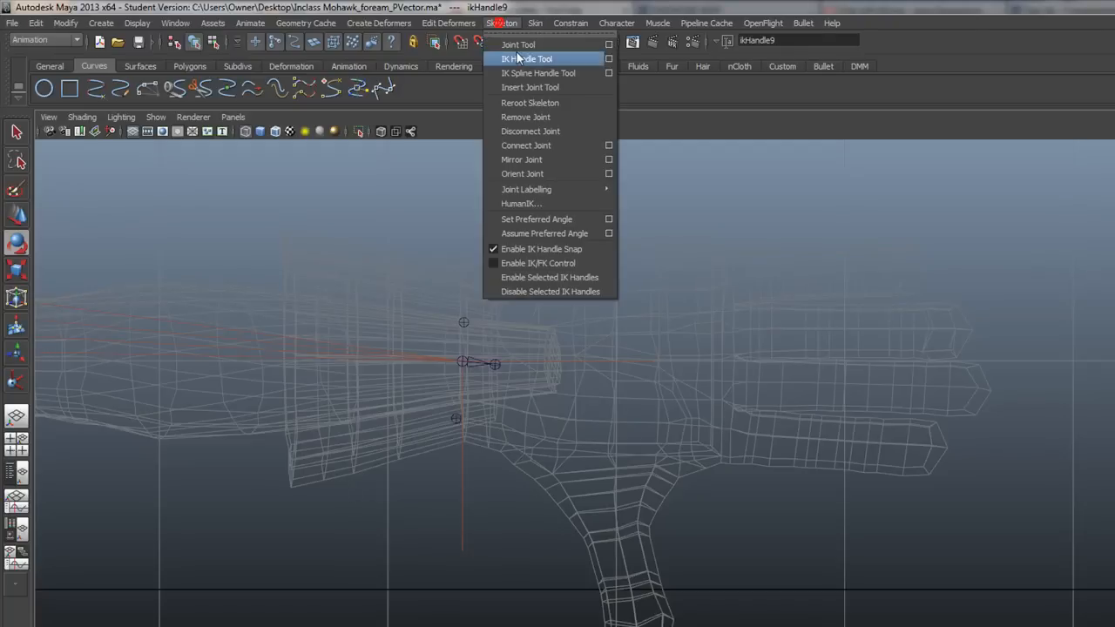
pyautogui.click(514, 42)
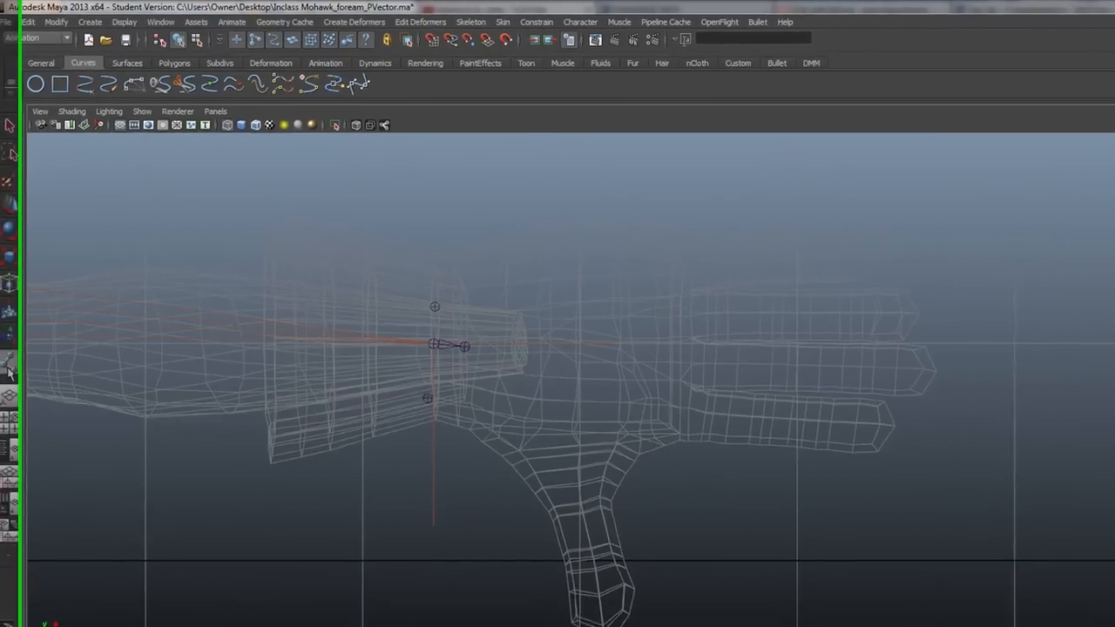
pyautogui.doubleClick(15, 385)
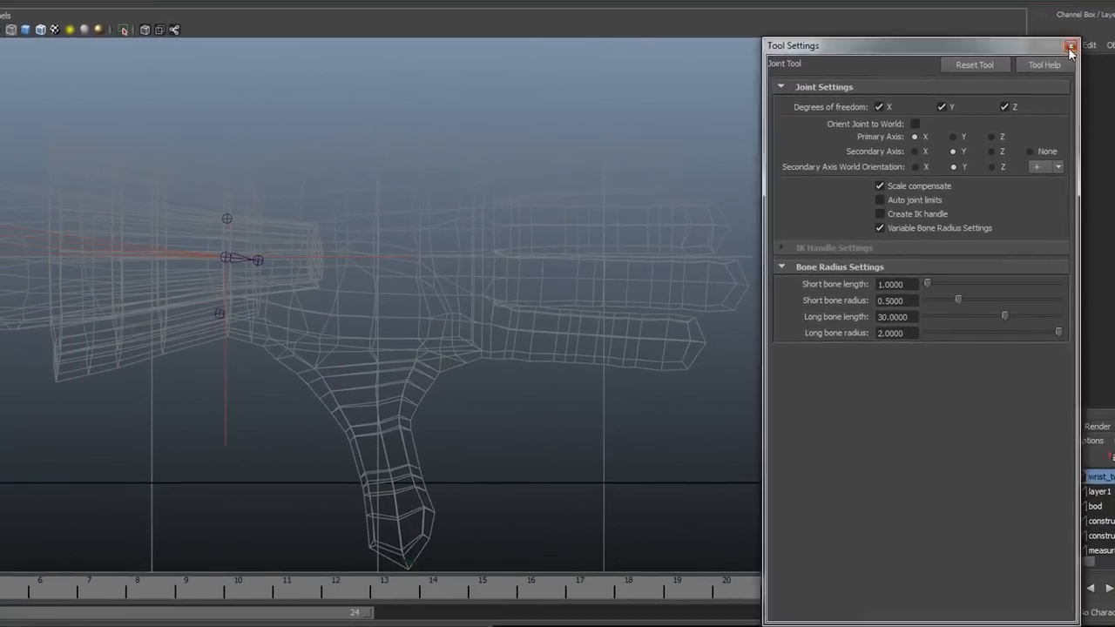
pyautogui.click(1038, 93)
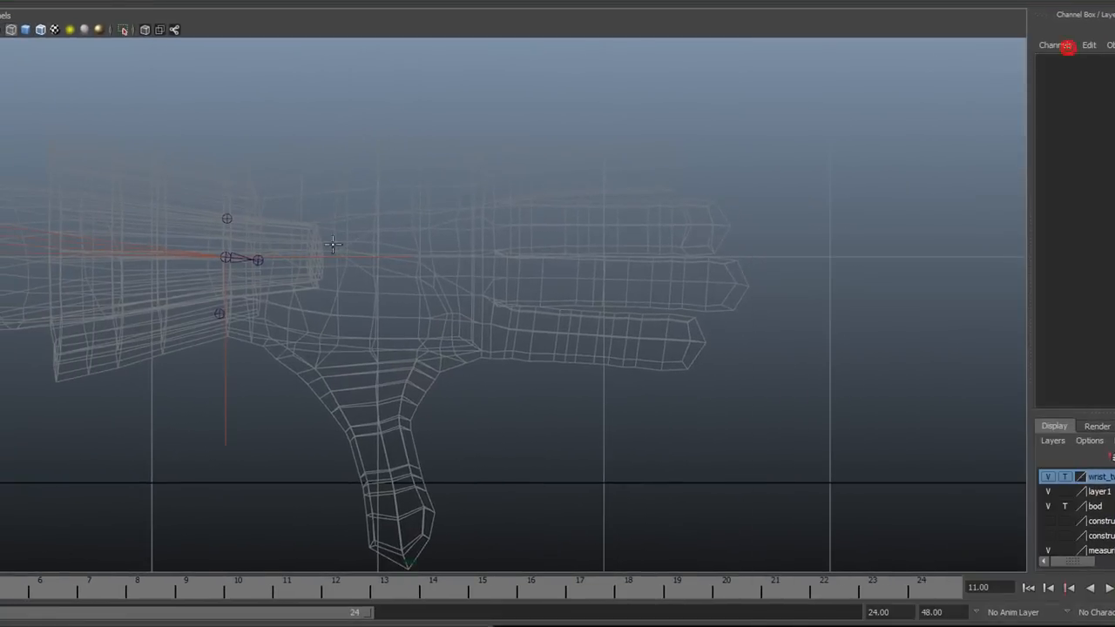
pyautogui.click(261, 258)
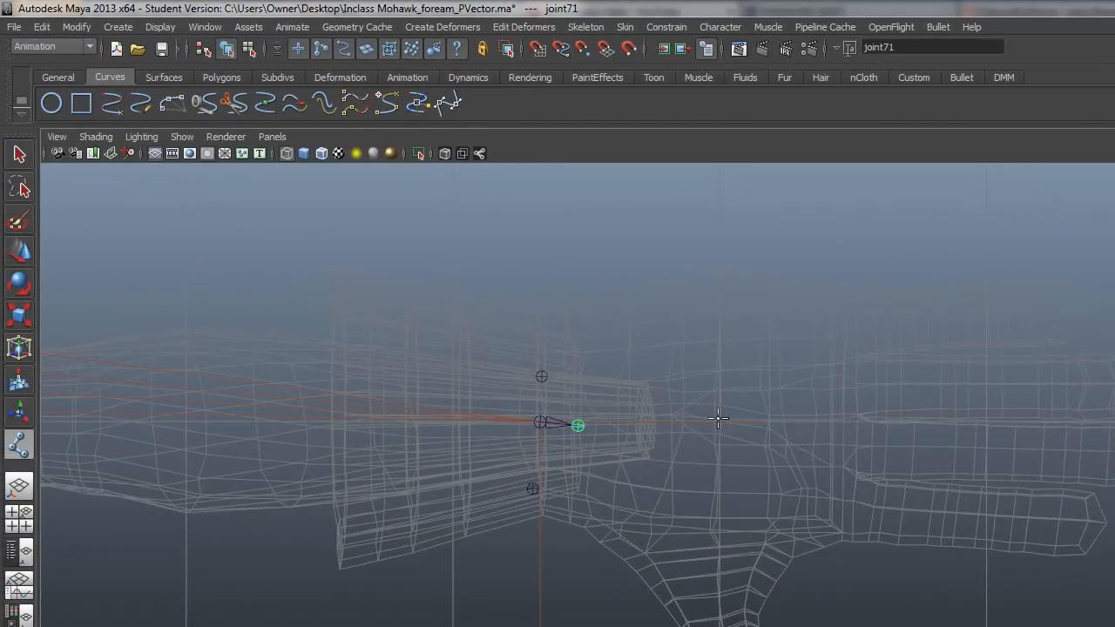
pyautogui.click(711, 419)
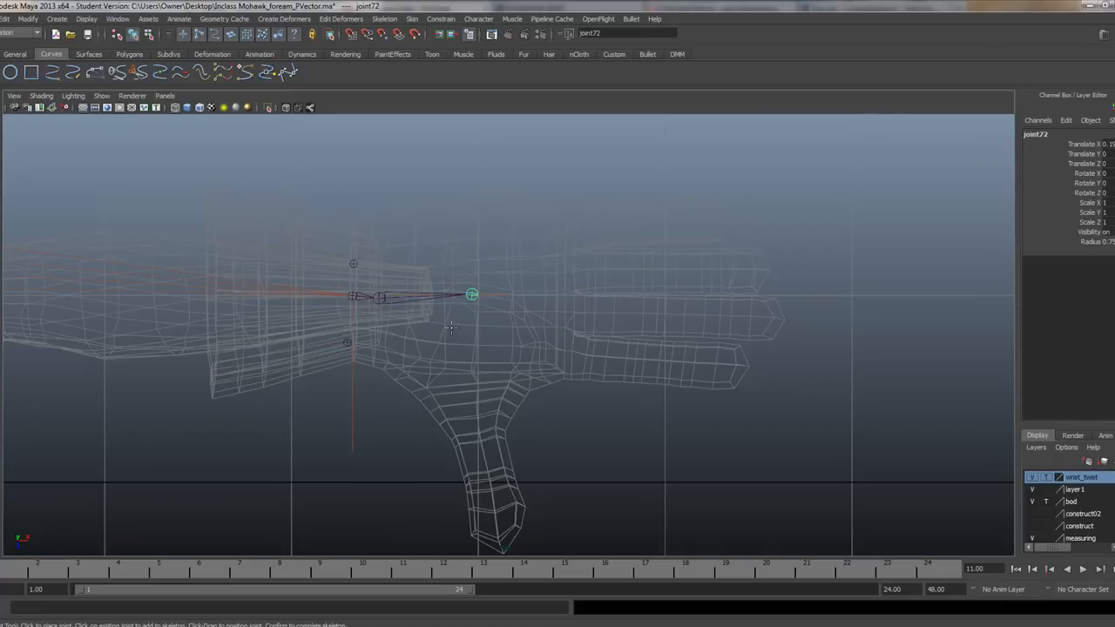
# Continue the chain from the palm joint with four thumb joints ending at the thumb tip, and complete it.
pyautogui.click(452, 327)
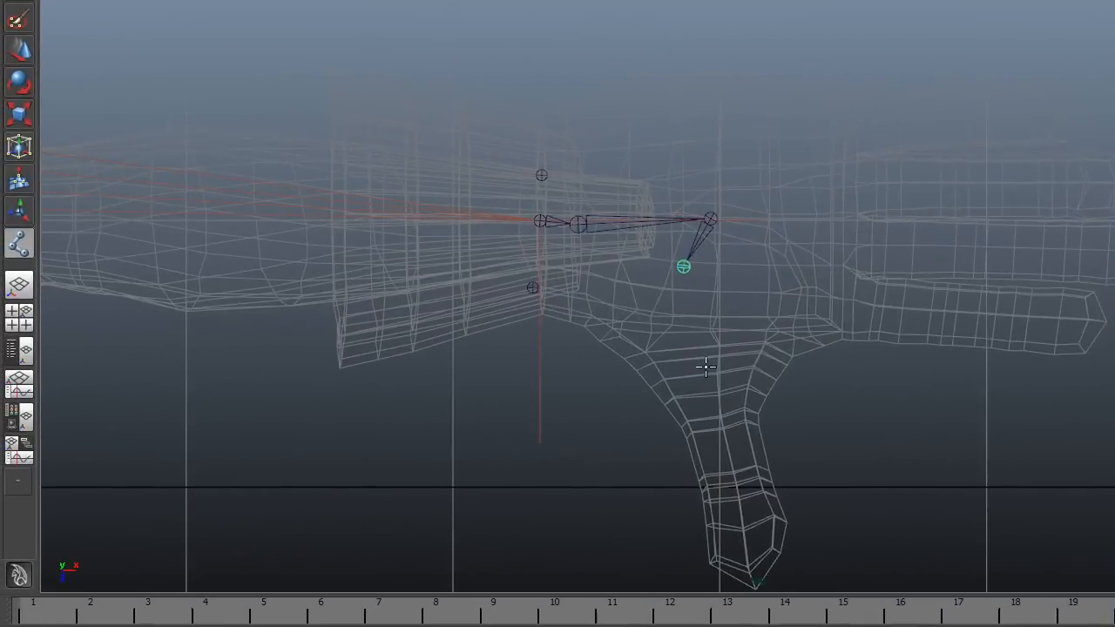
pyautogui.click(467, 399)
pyautogui.press('BackSpace')
pyautogui.click(709, 378)
pyautogui.click(734, 486)
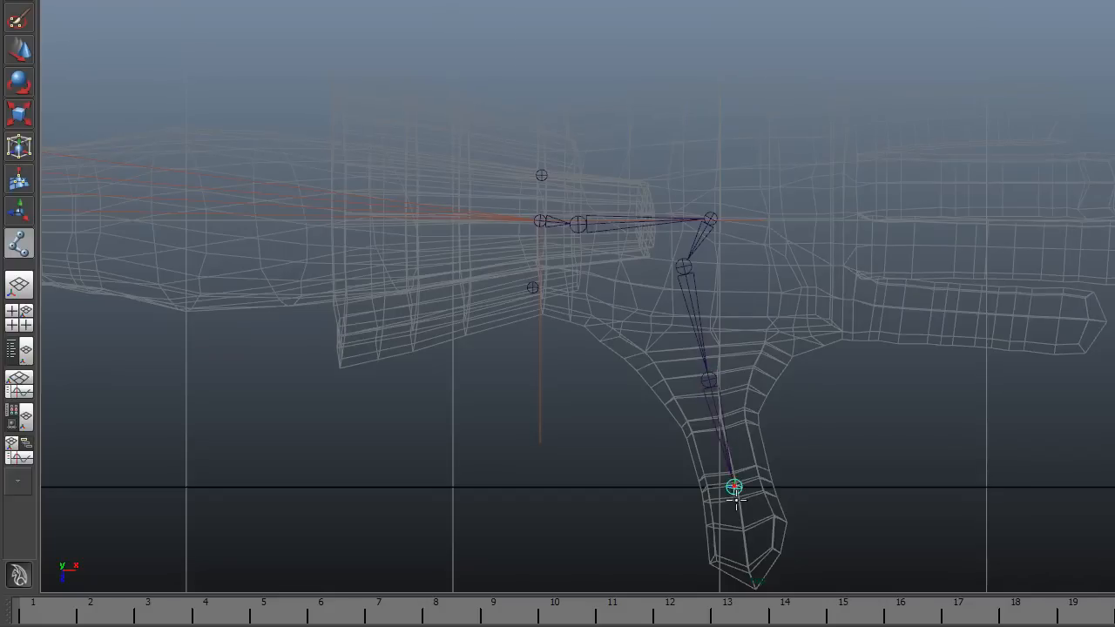
pyautogui.middleClick(746, 570)
pyautogui.press('e')
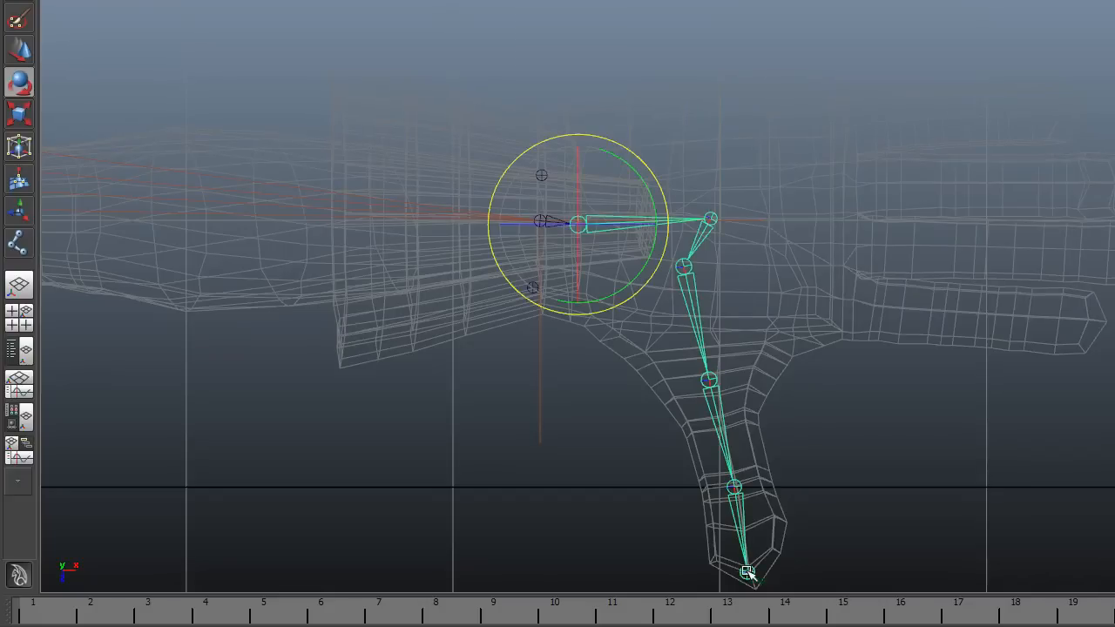
# Branch a four-joint little finger chain from the palm joint, on the side of the hand opposite the thumb.
pyautogui.click(18, 244)
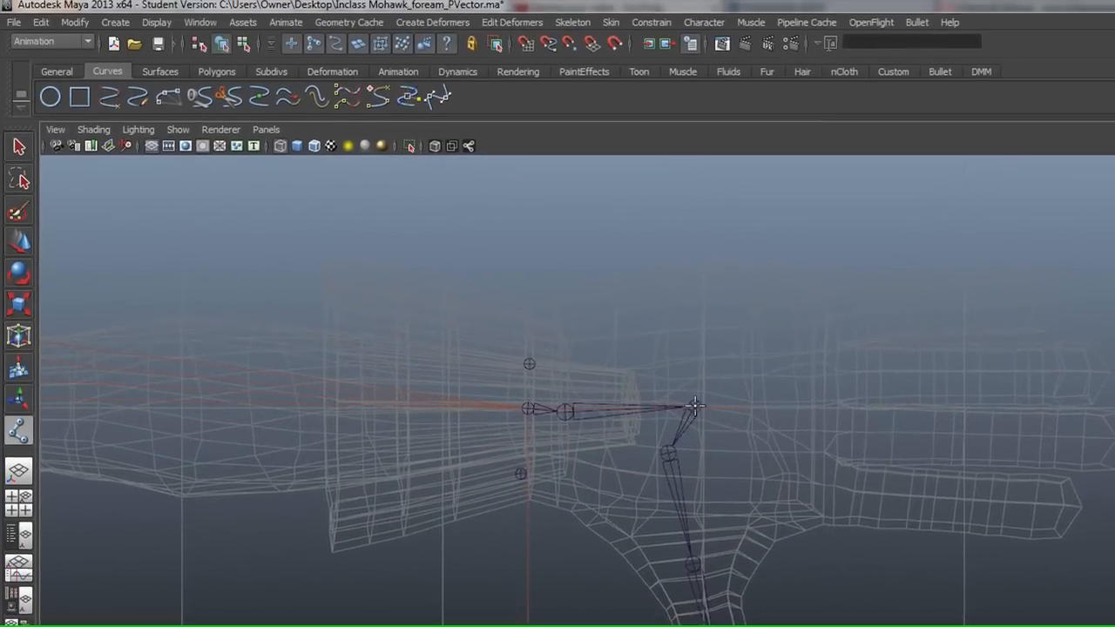
pyautogui.click(694, 406)
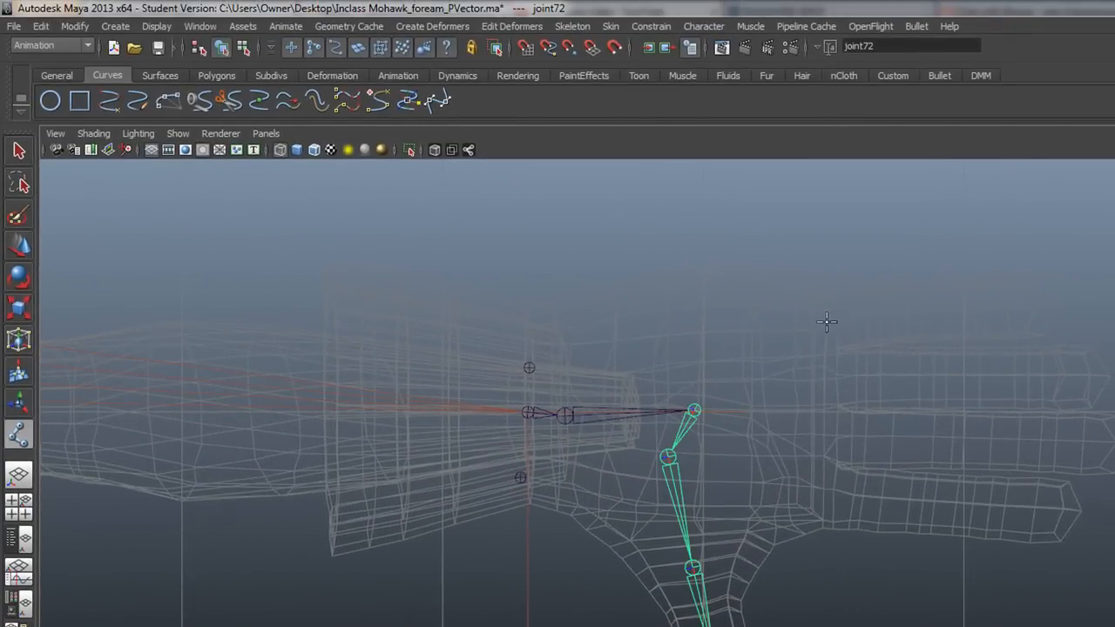
pyautogui.click(825, 323)
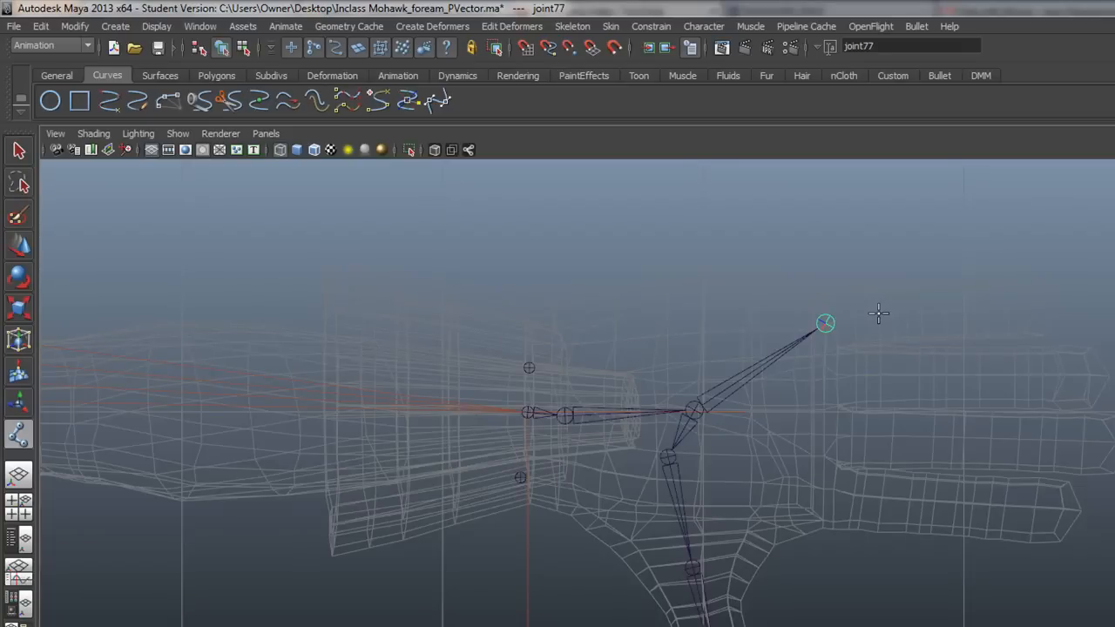
pyautogui.click(905, 314)
pyautogui.click(969, 309)
pyautogui.click(1039, 306)
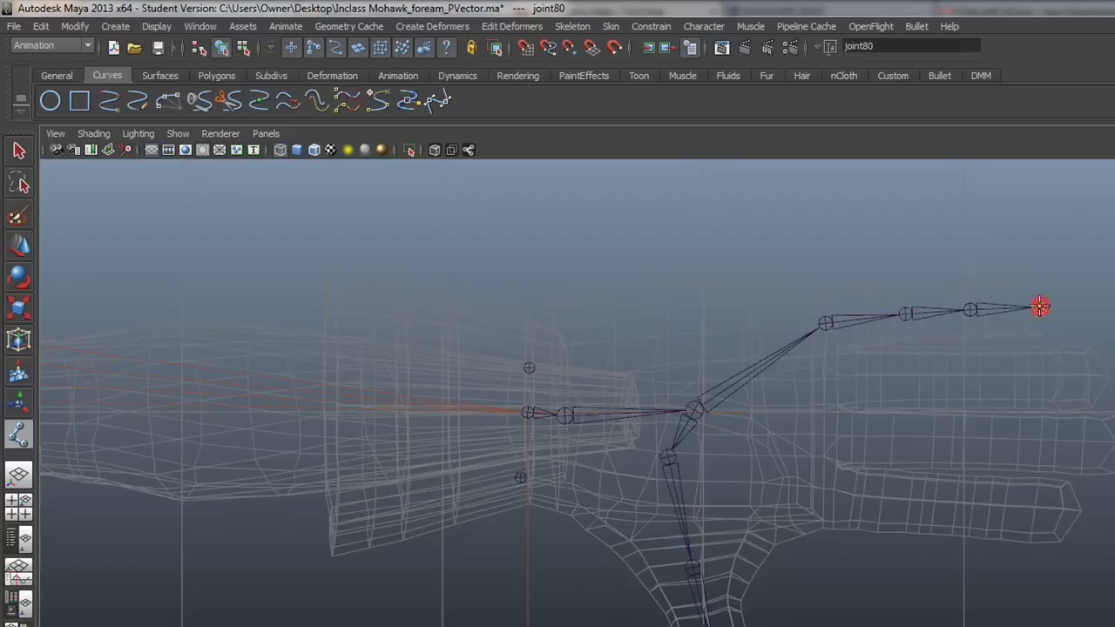
pyautogui.press('Return')
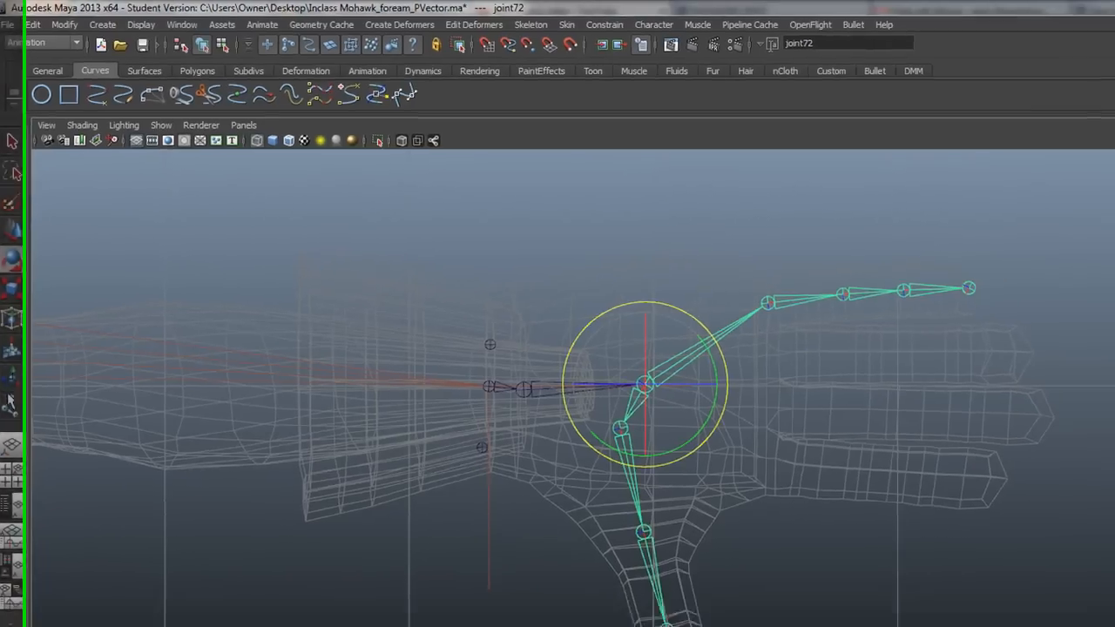
# Branch a four-joint ring finger chain from the palm joint out to the ring fingertip.
pyautogui.click(19, 435)
pyautogui.click(471, 295)
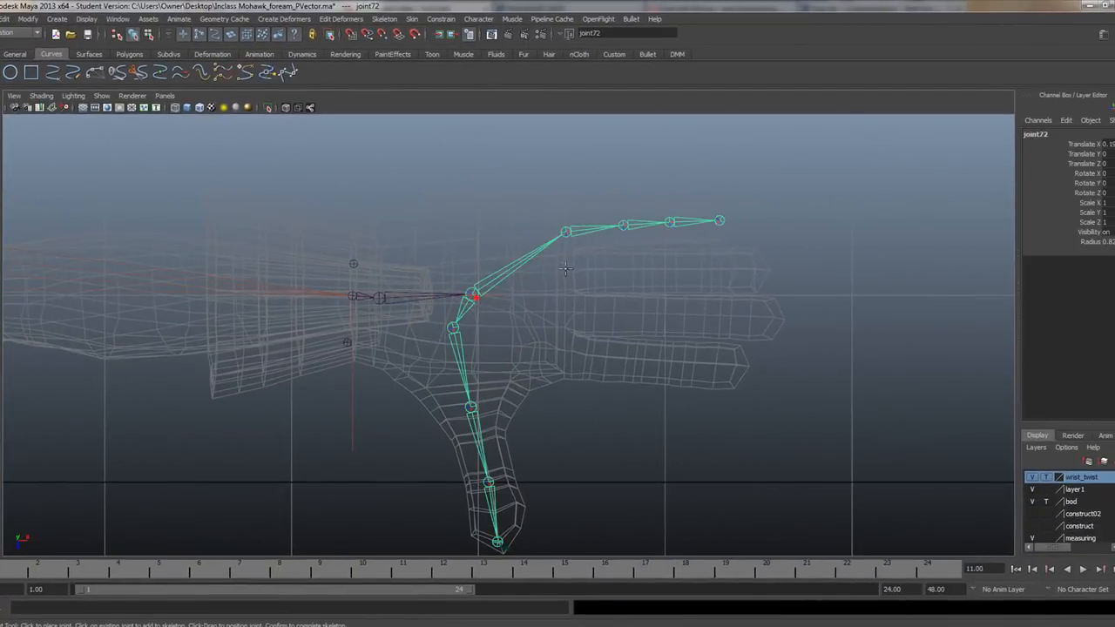
pyautogui.click(565, 272)
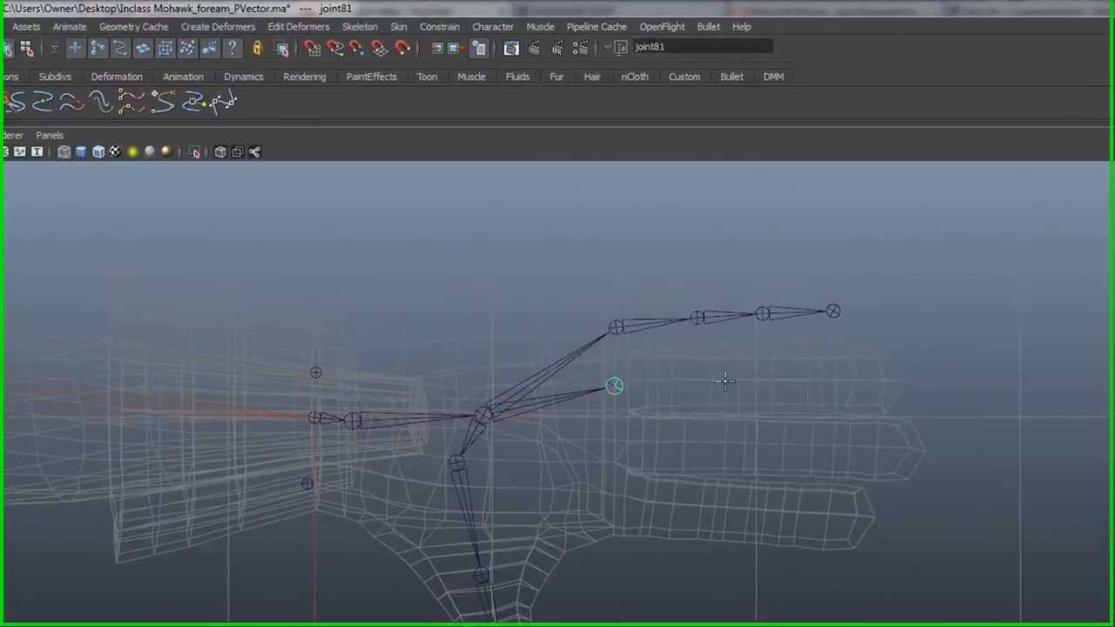
pyautogui.click(643, 270)
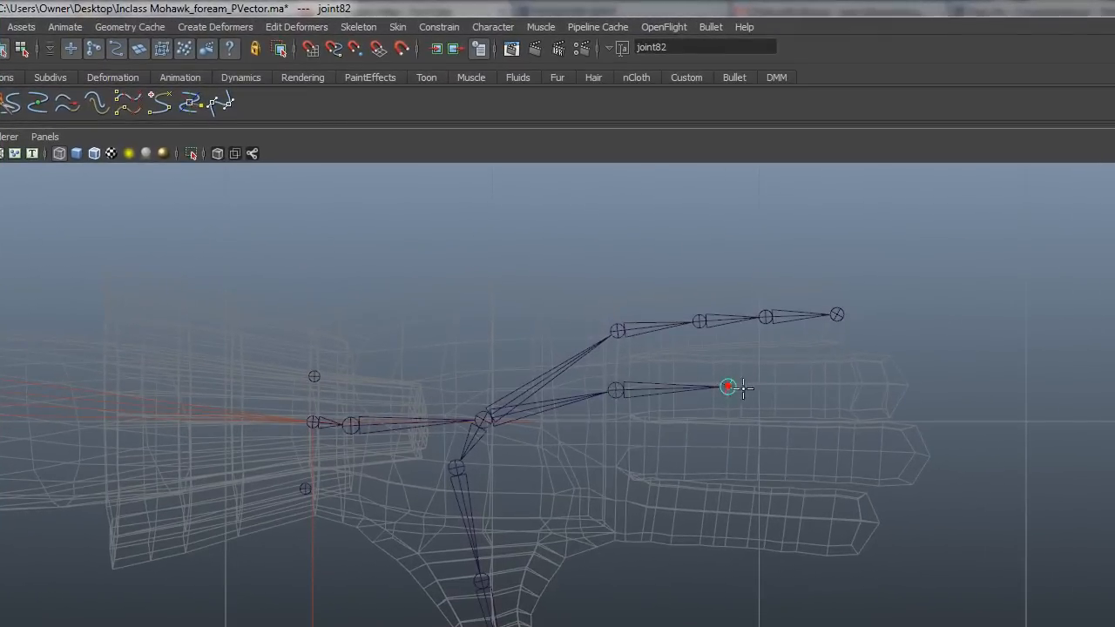
pyautogui.click(823, 386)
pyautogui.click(897, 386)
pyautogui.press('Return')
pyautogui.press('e')
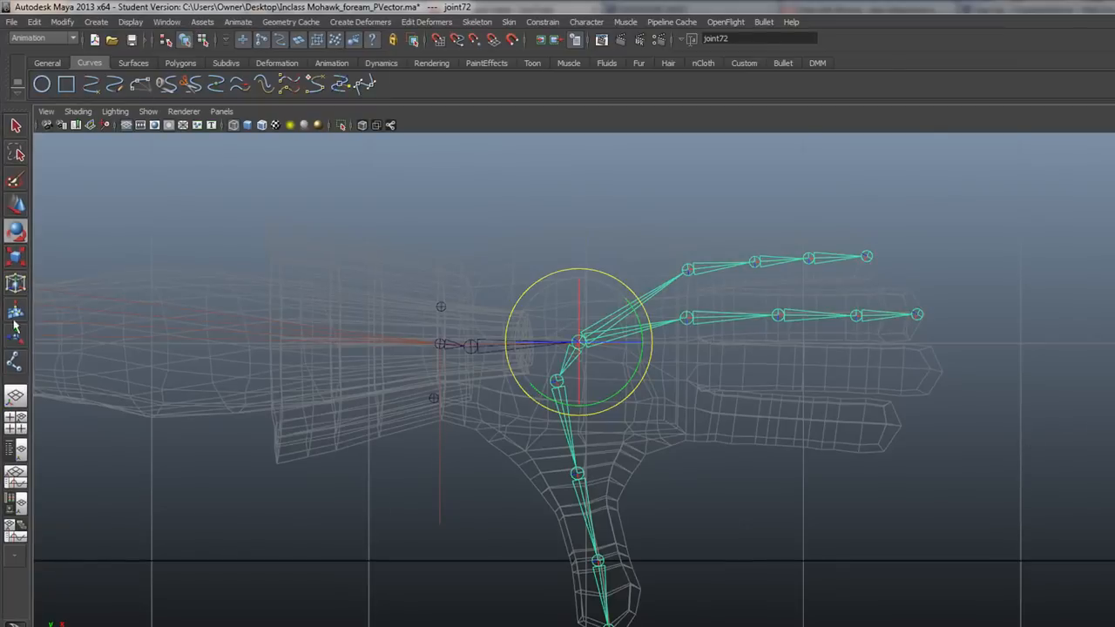
# Branch a four-joint middle finger chain from the palm joint out to the middle fingertip.
pyautogui.click(14, 361)
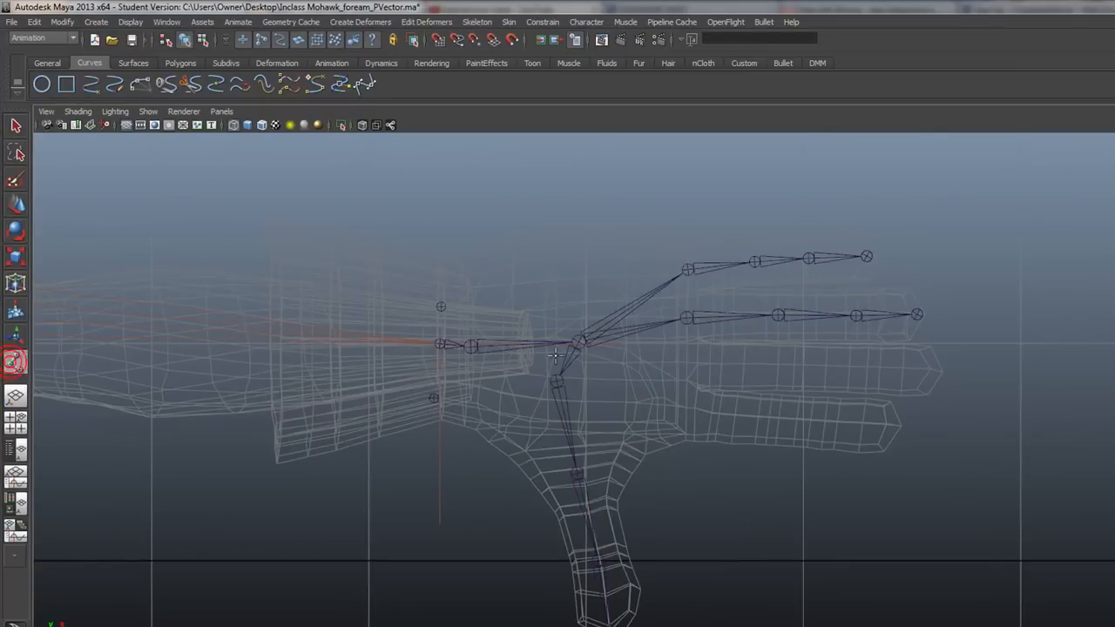
pyautogui.click(580, 344)
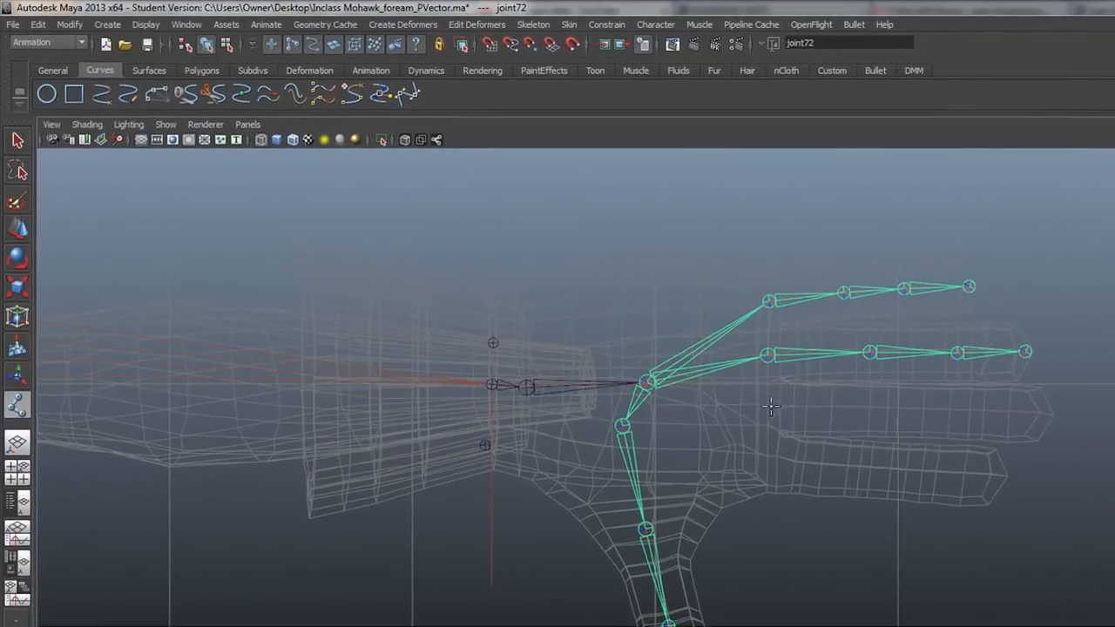
pyautogui.click(690, 365)
pyautogui.click(874, 407)
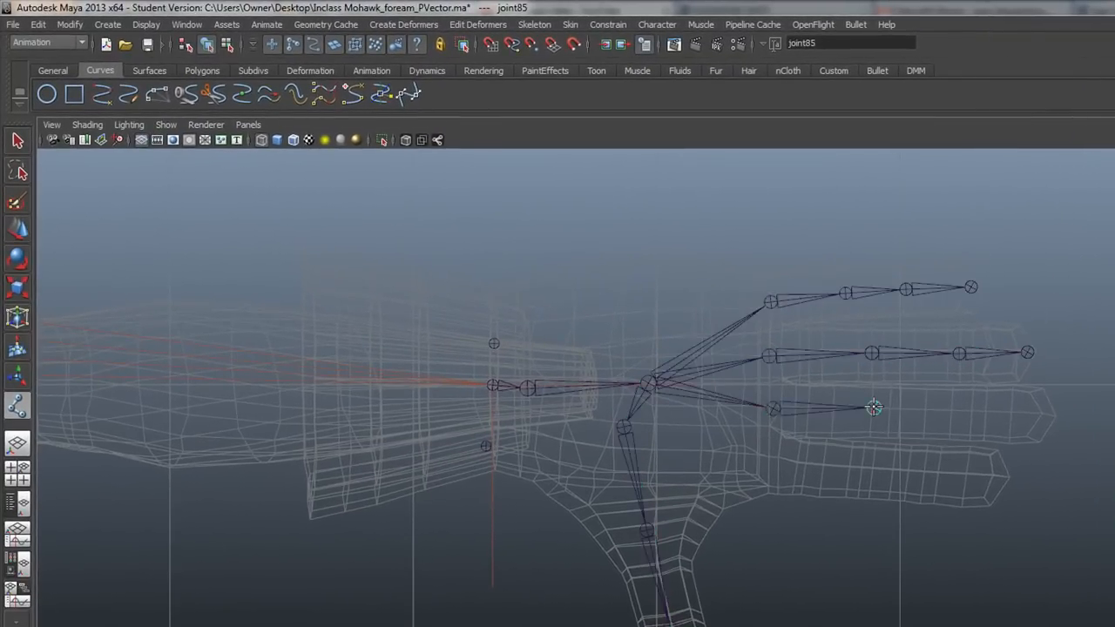
pyautogui.click(965, 414)
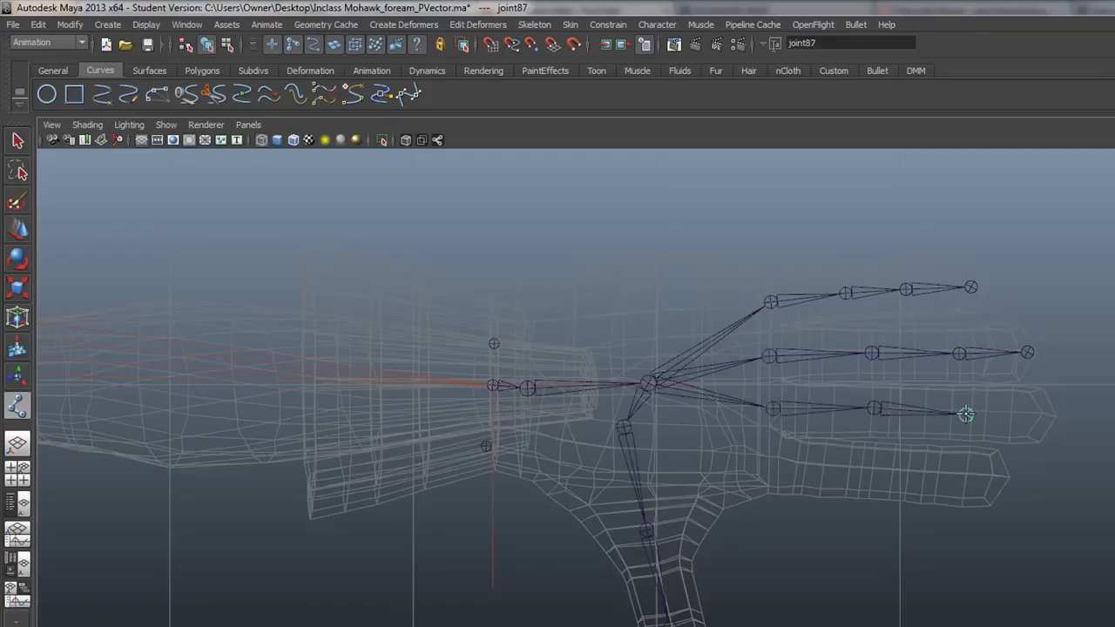
pyautogui.click(1051, 415)
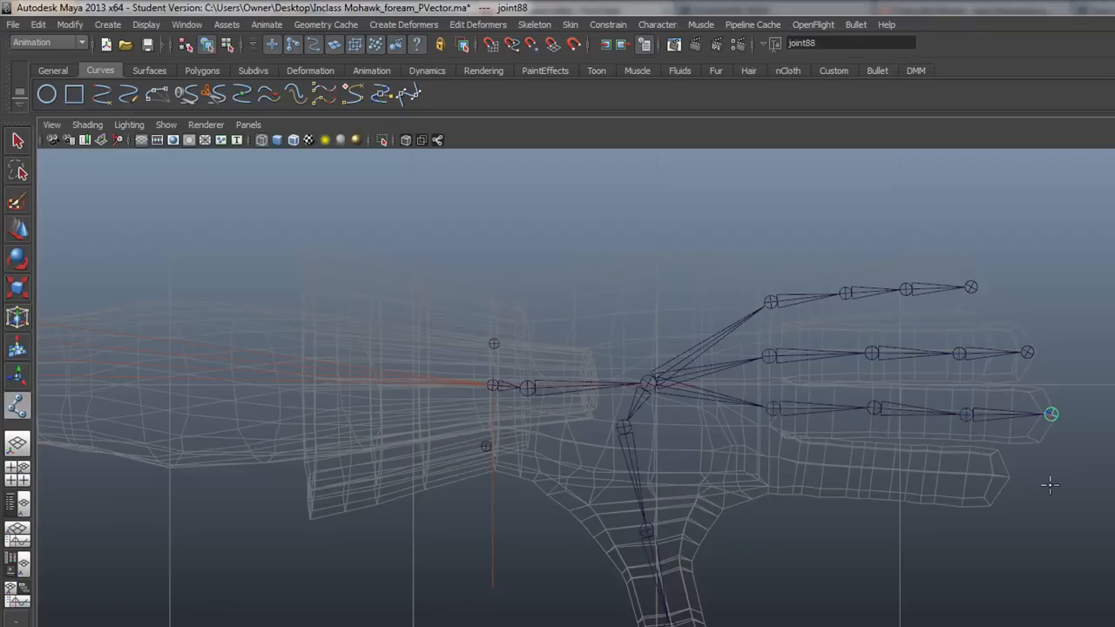
pyautogui.press('e')
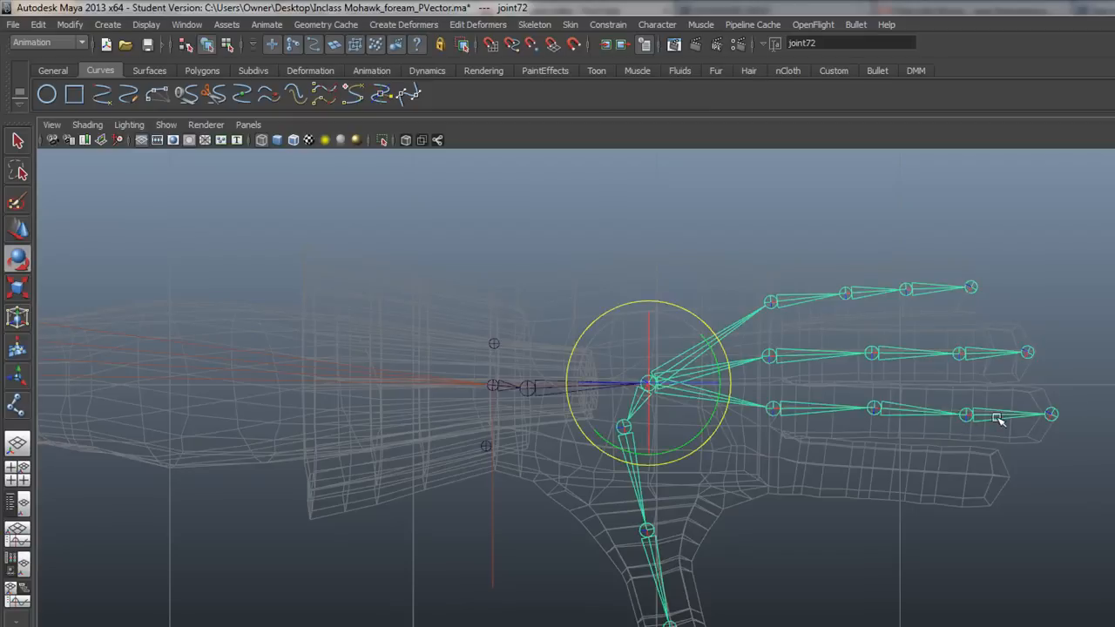
# Branch a four-joint index finger chain from the palm joint out to the index fingertip.
pyautogui.click(17, 405)
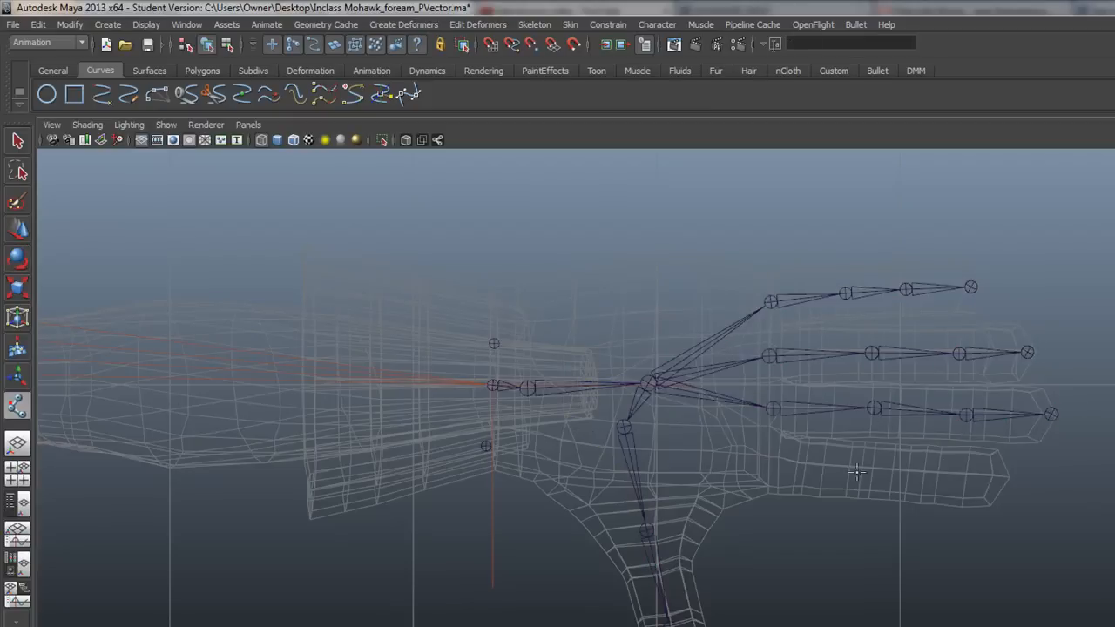
pyautogui.click(647, 387)
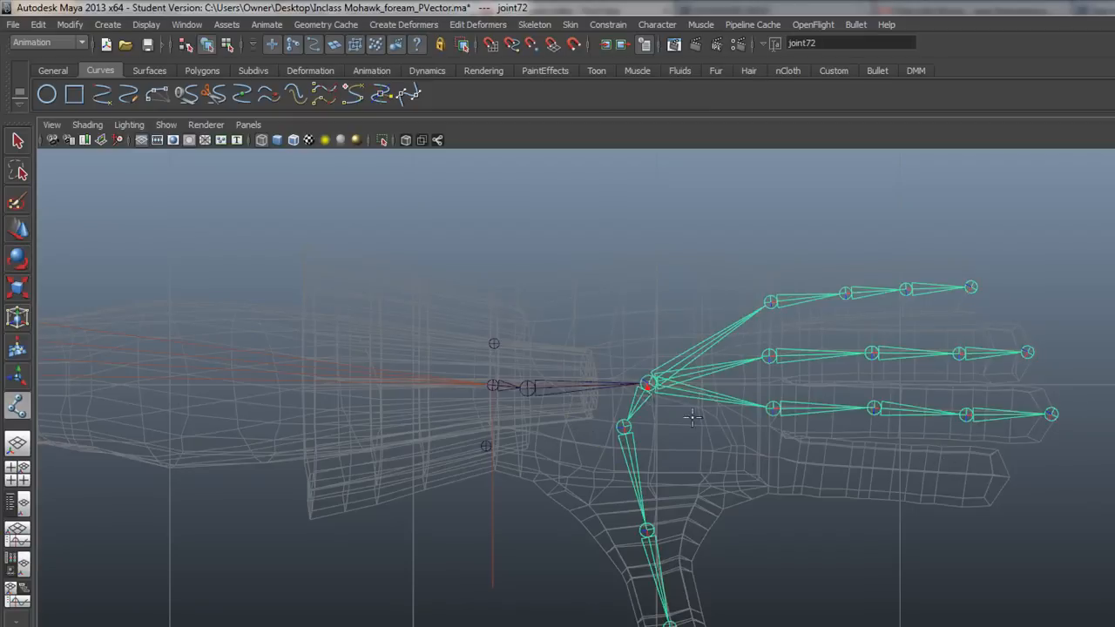
pyautogui.click(770, 456)
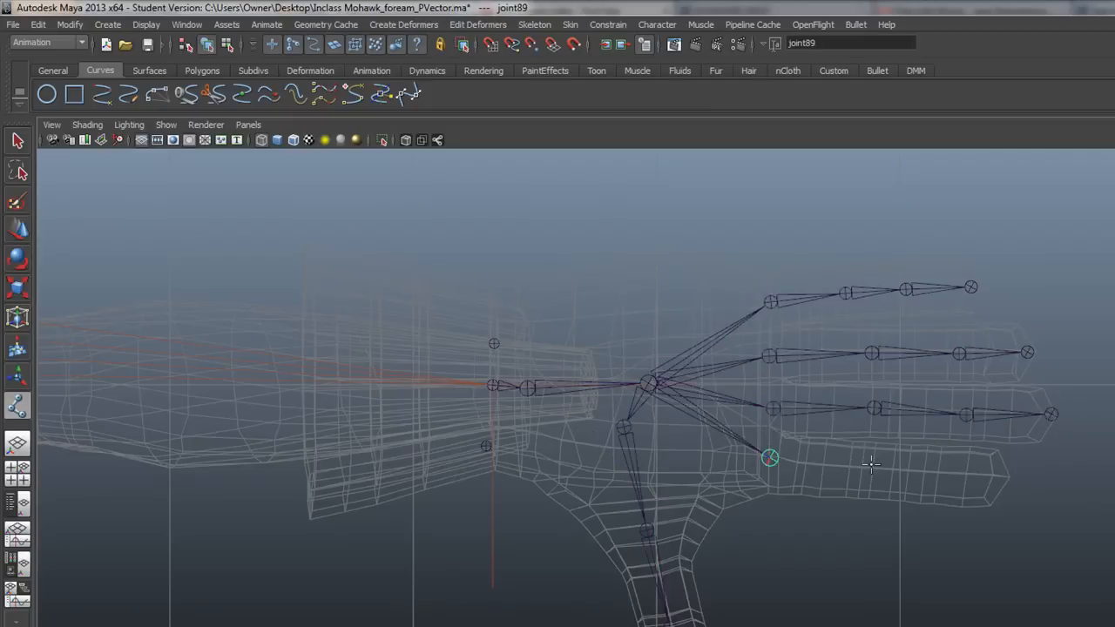
pyautogui.click(862, 466)
pyautogui.click(926, 472)
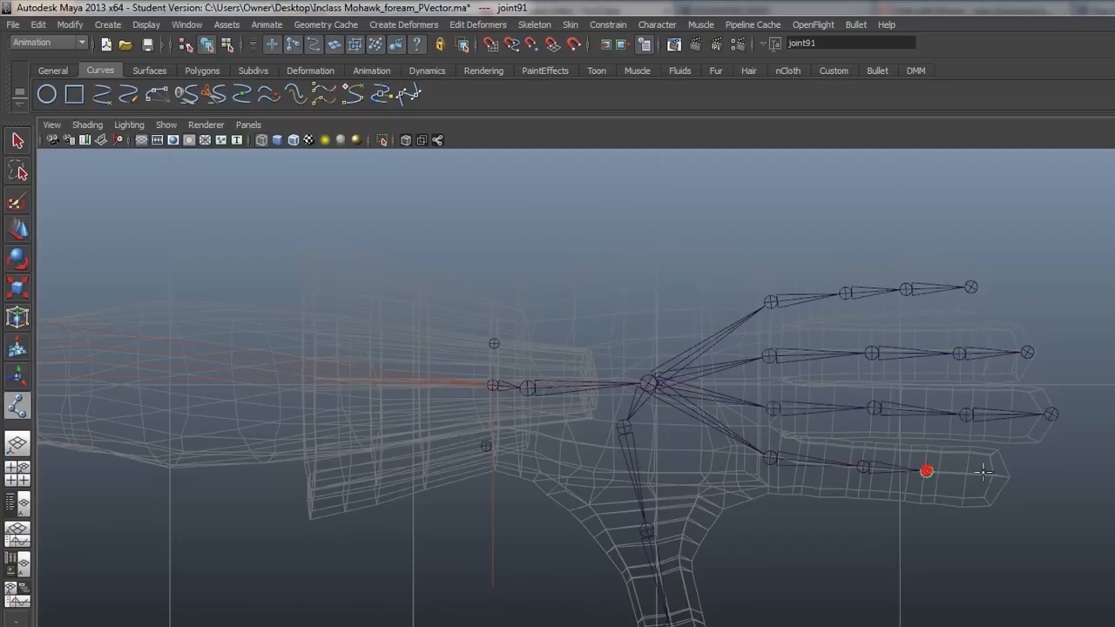
pyautogui.click(1006, 477)
pyautogui.press('Return')
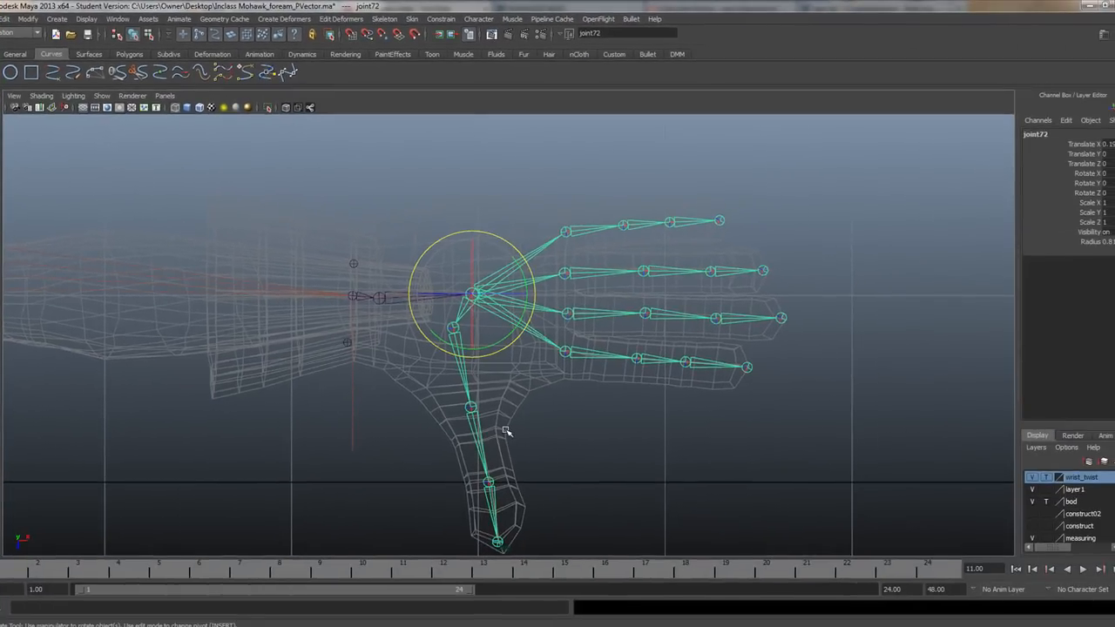
# In the perspective view, rotate the thumb's base joint about its X axis so the thumb chain sits inside the thumb mesh.
pyautogui.press('space')
pyautogui.press('space')
pyautogui.keyDown('alt'); pyautogui.moveTo(595, 407); pyautogui.dragTo(629, 368); pyautogui.keyUp('alt')
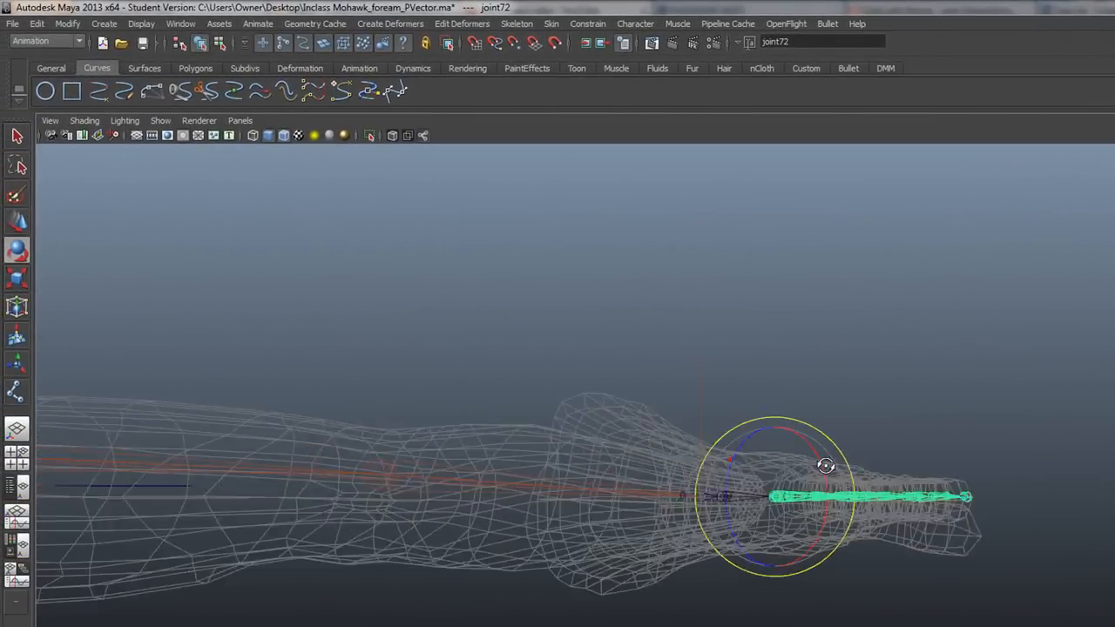
pyautogui.keyDown('alt'); pyautogui.moveTo(826, 465); pyautogui.dragTo(876, 468); pyautogui.keyUp('alt')
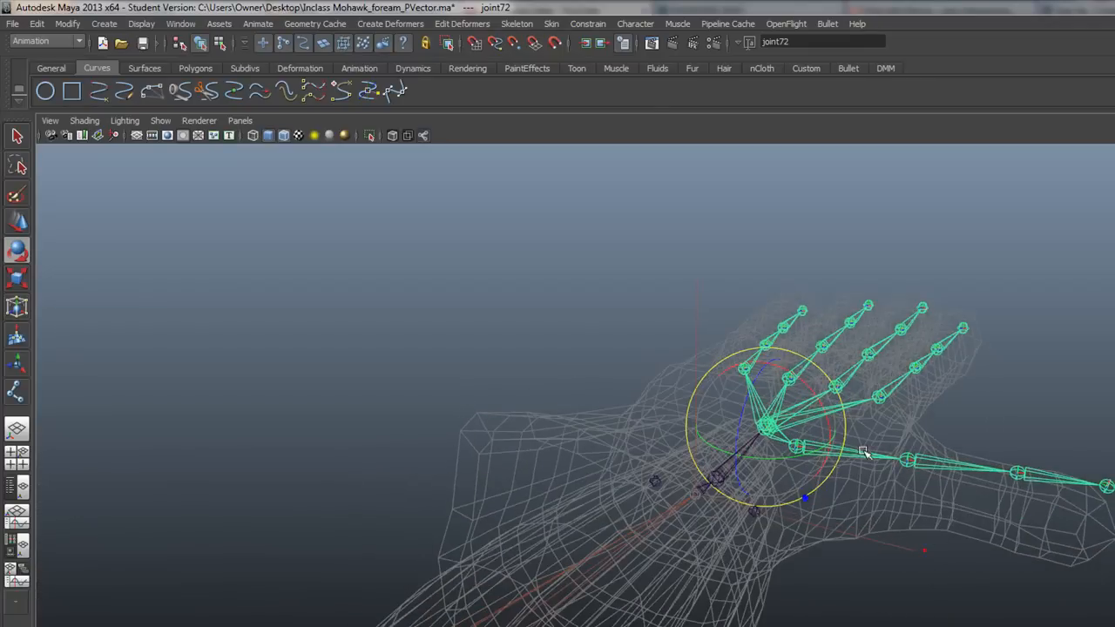
pyautogui.click(865, 459)
pyautogui.moveTo(850, 428); pyautogui.dragTo(832, 450)
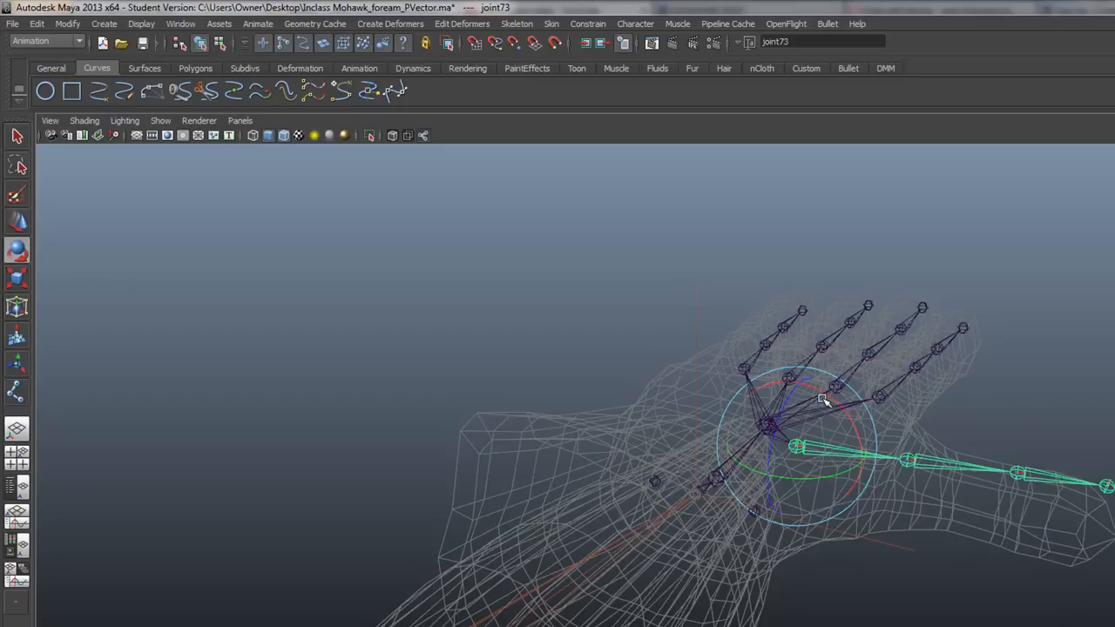
pyautogui.moveTo(827, 397); pyautogui.dragTo(834, 405)
pyautogui.keyDown('alt'); pyautogui.moveTo(860, 525); pyautogui.dragTo(522, 278); pyautogui.keyUp('alt')
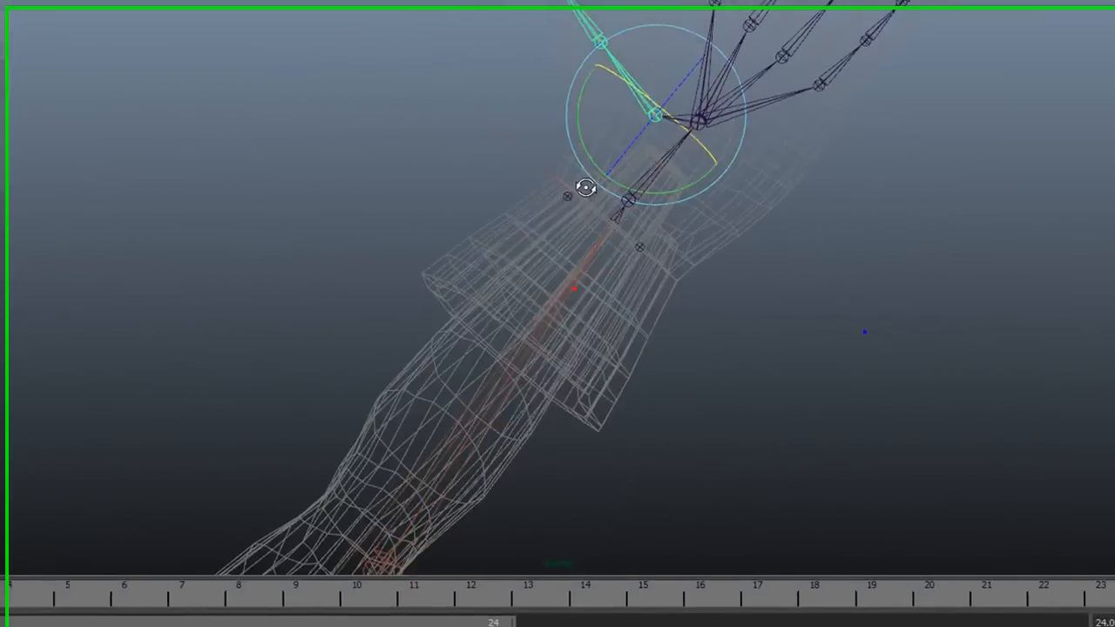
pyautogui.keyDown('alt'); pyautogui.moveTo(585, 188); pyautogui.dragTo(909, 533); pyautogui.keyUp('alt')
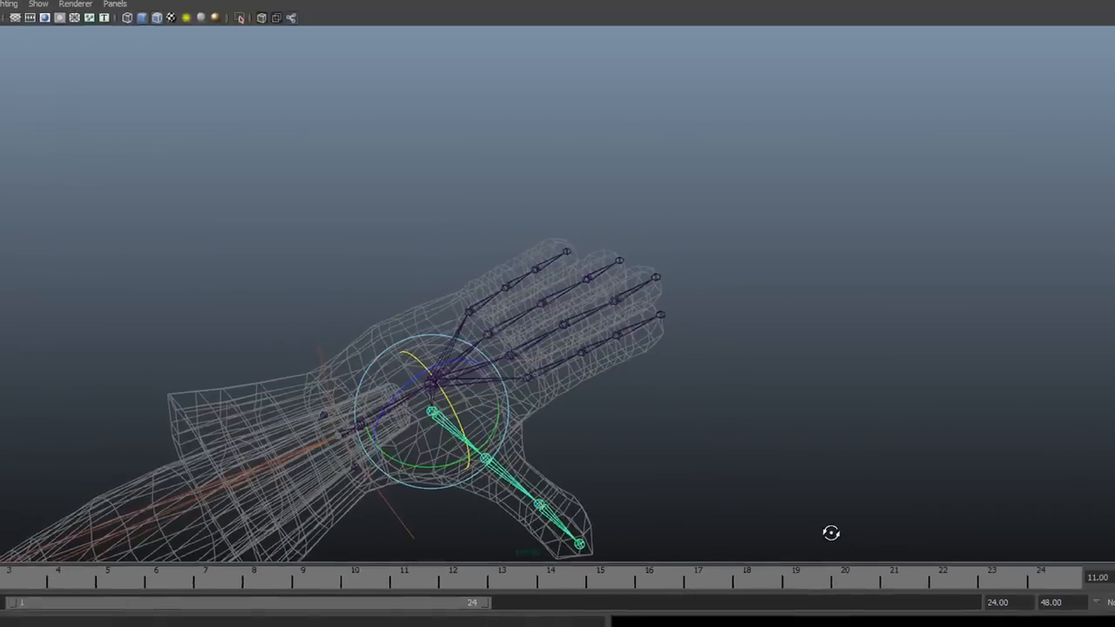
pyautogui.press('space')
pyautogui.press('space')
pyautogui.press('space')
pyautogui.press('space')
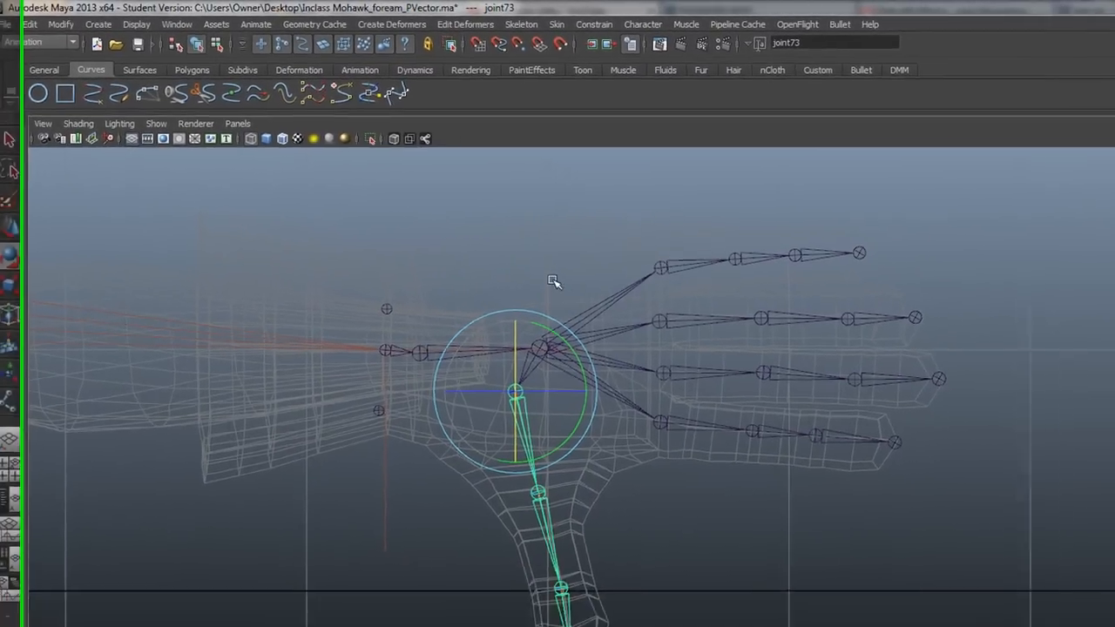
# Delete the palm joint together with its thumb and finger chains, keeping the short wrist joint before it.
pyautogui.click(616, 325)
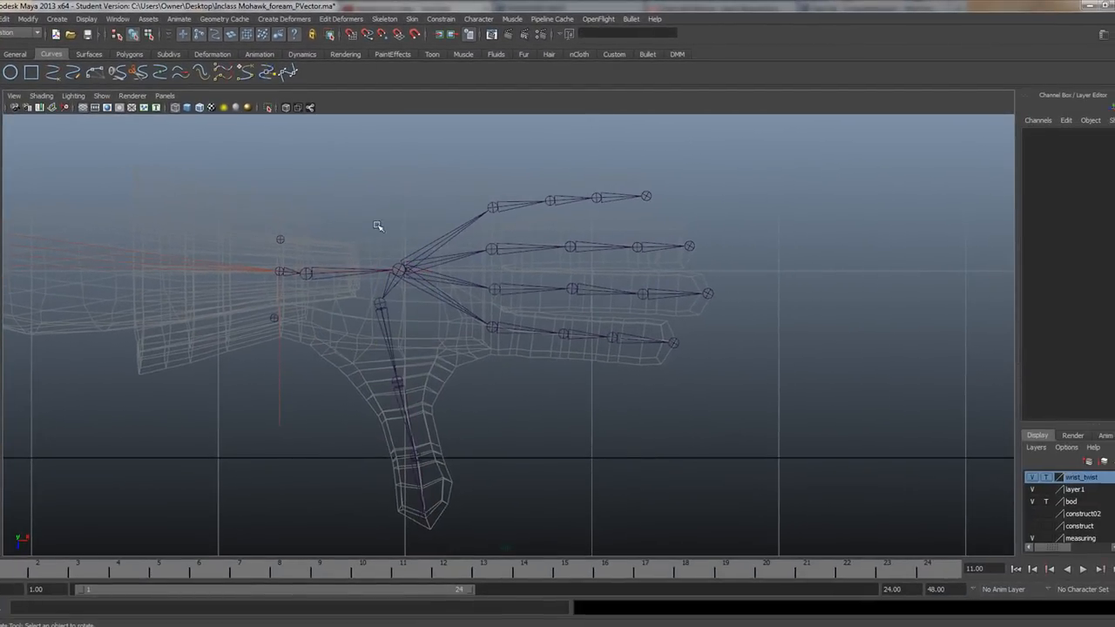
pyautogui.click(393, 283)
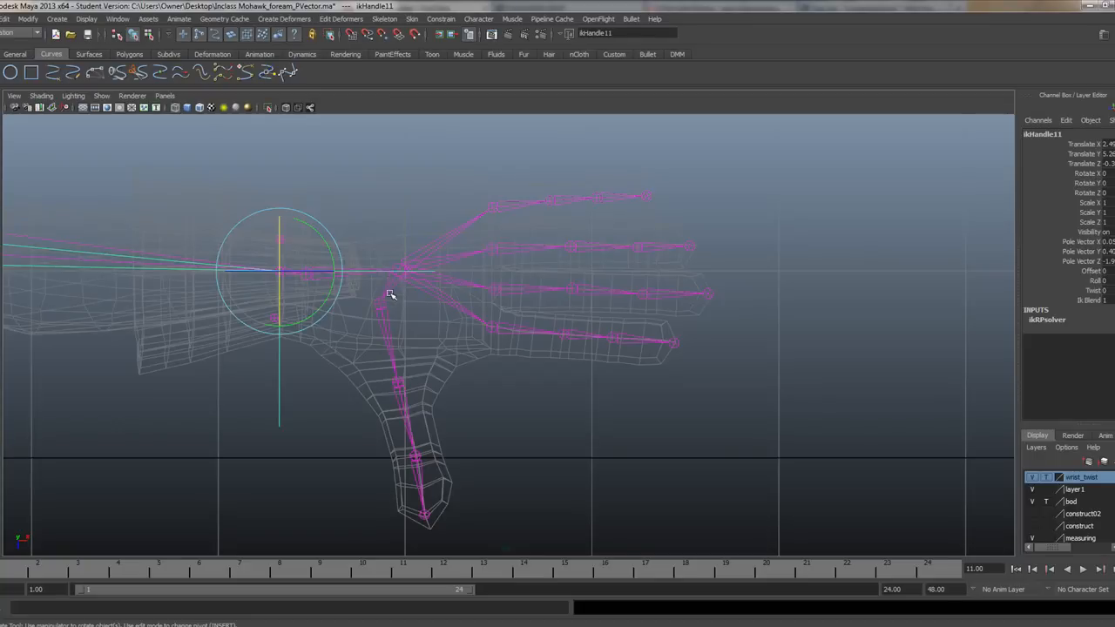
pyautogui.click(389, 295)
pyautogui.press('Delete')
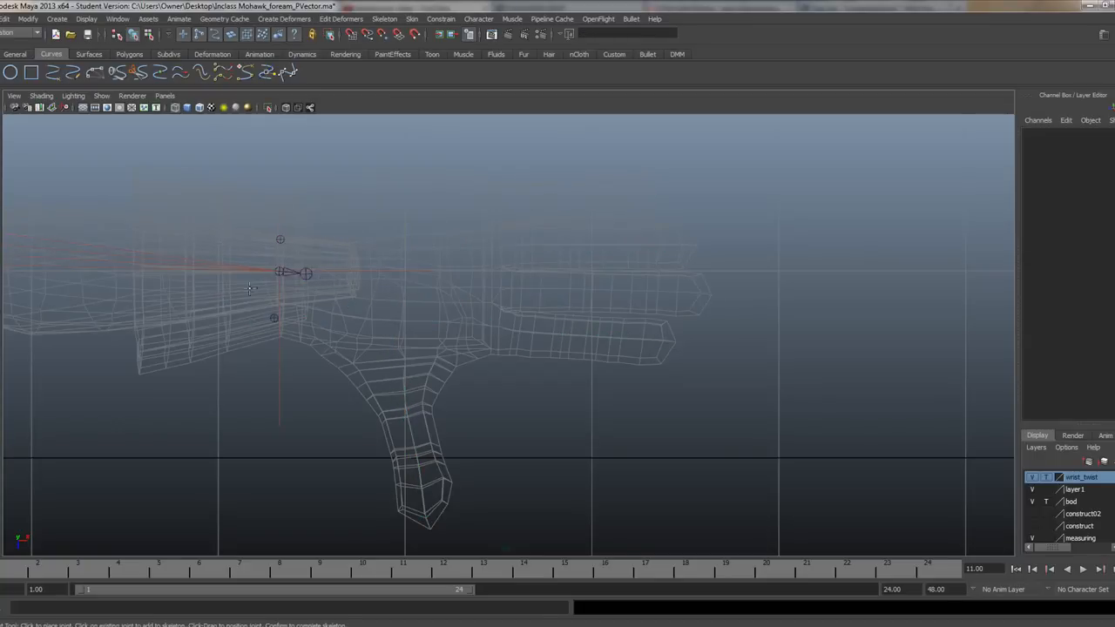
# Extend the skeleton from the wrist end joint with a palm joint and a four-joint thumb chain down to the thumb tip.
pyautogui.click(305, 273)
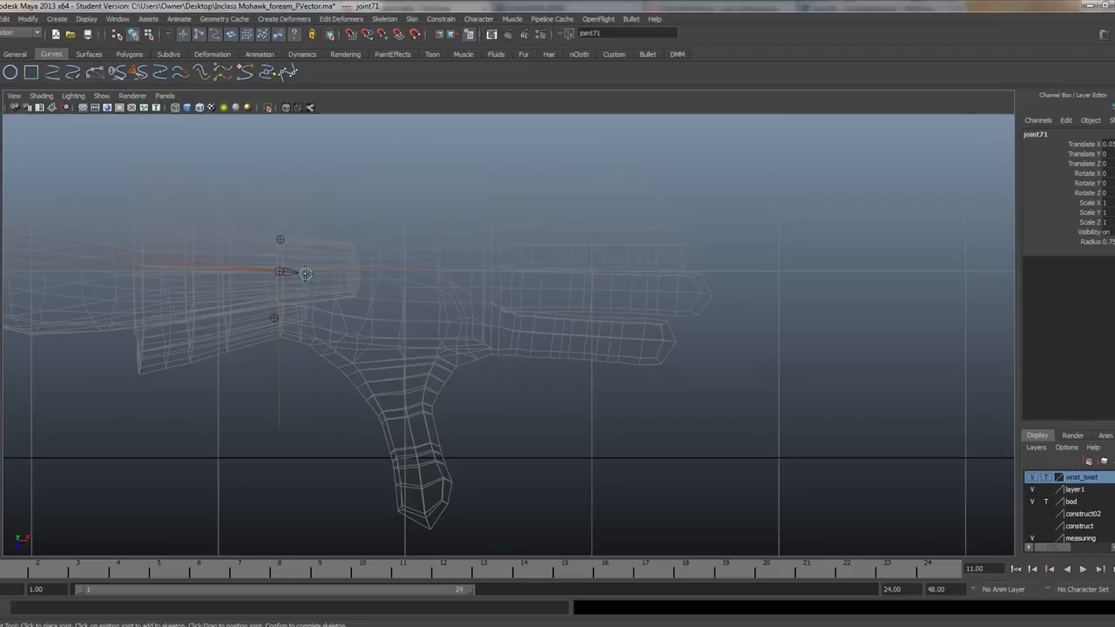
pyautogui.click(405, 268)
pyautogui.click(386, 319)
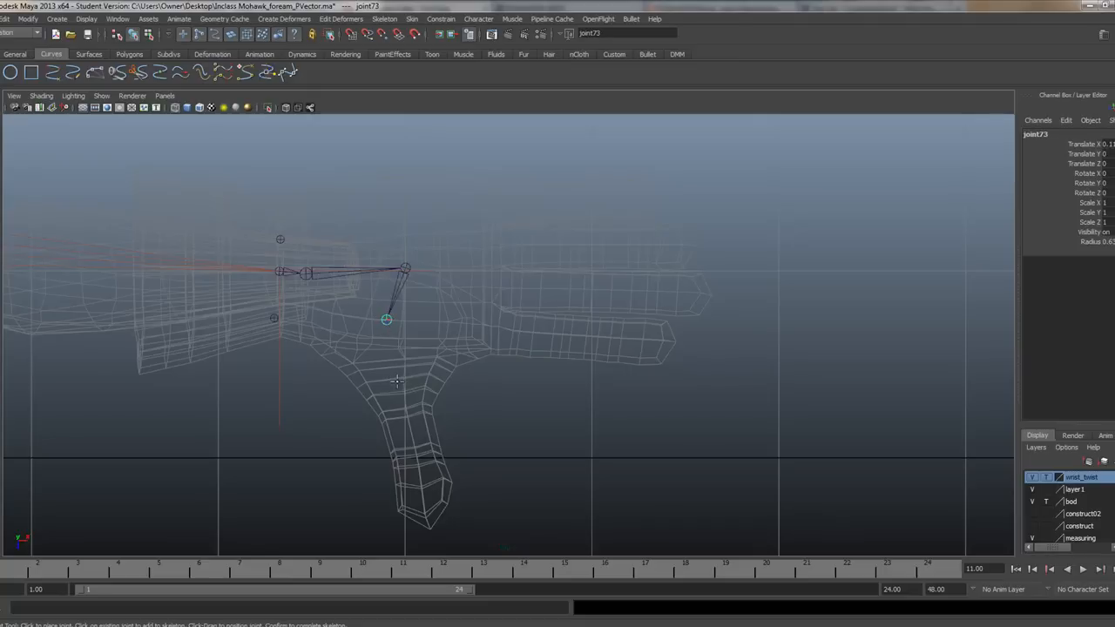
pyautogui.click(397, 377)
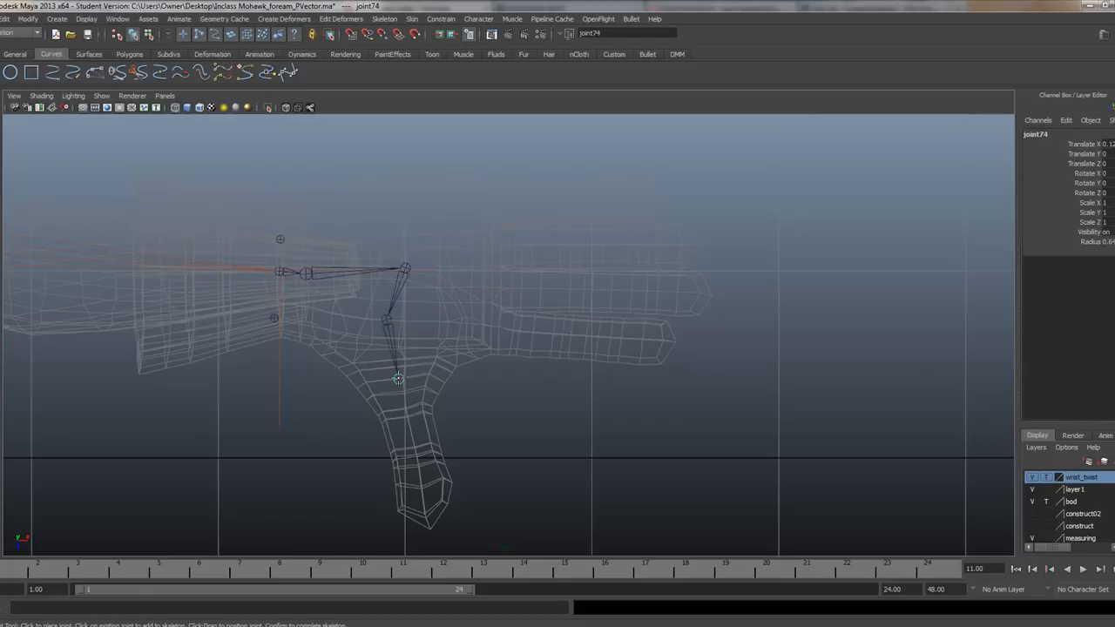
pyautogui.click(412, 456)
pyautogui.click(428, 516)
pyautogui.press('Return')
pyautogui.press('e')
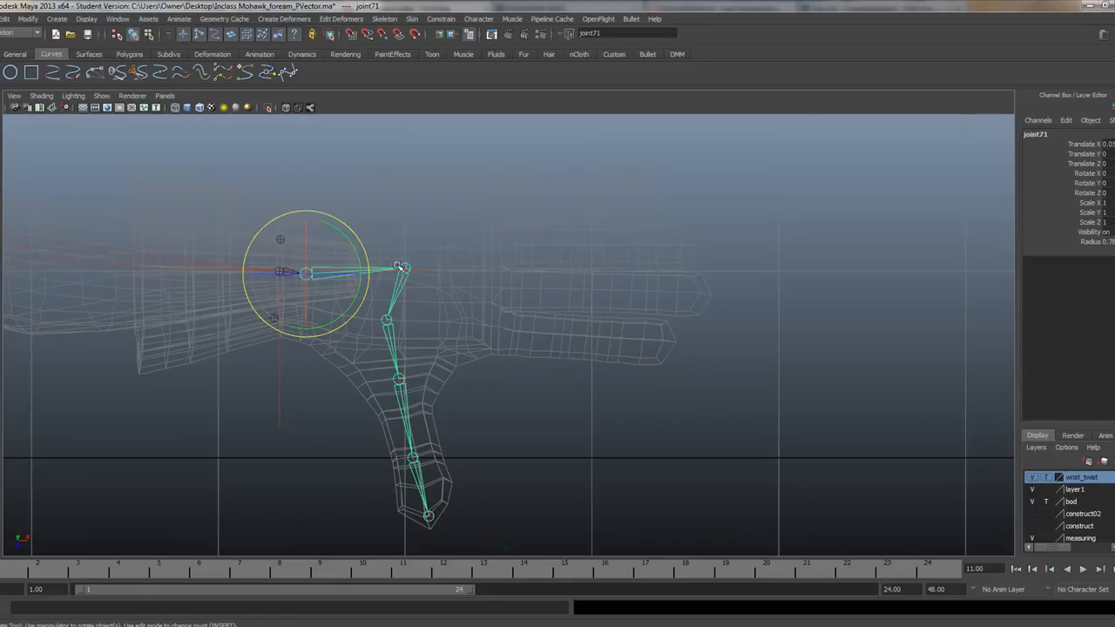
# Try branching a four-joint pinky chain directly from the palm joint out to the pinky fingertip.
pyautogui.press('y')
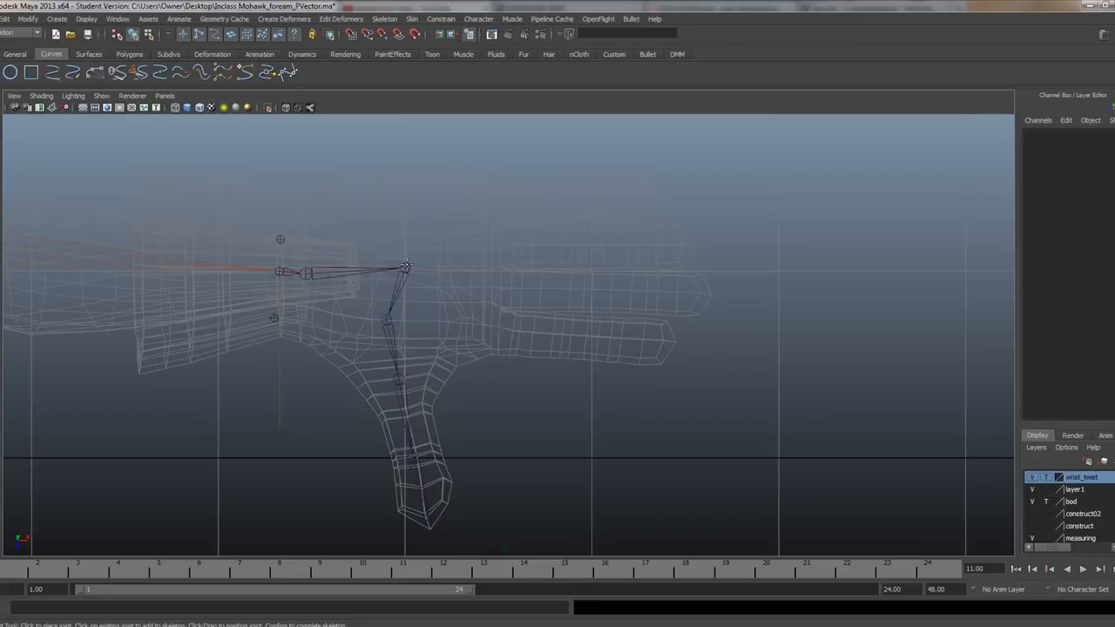
pyautogui.click(405, 266)
pyautogui.click(492, 206)
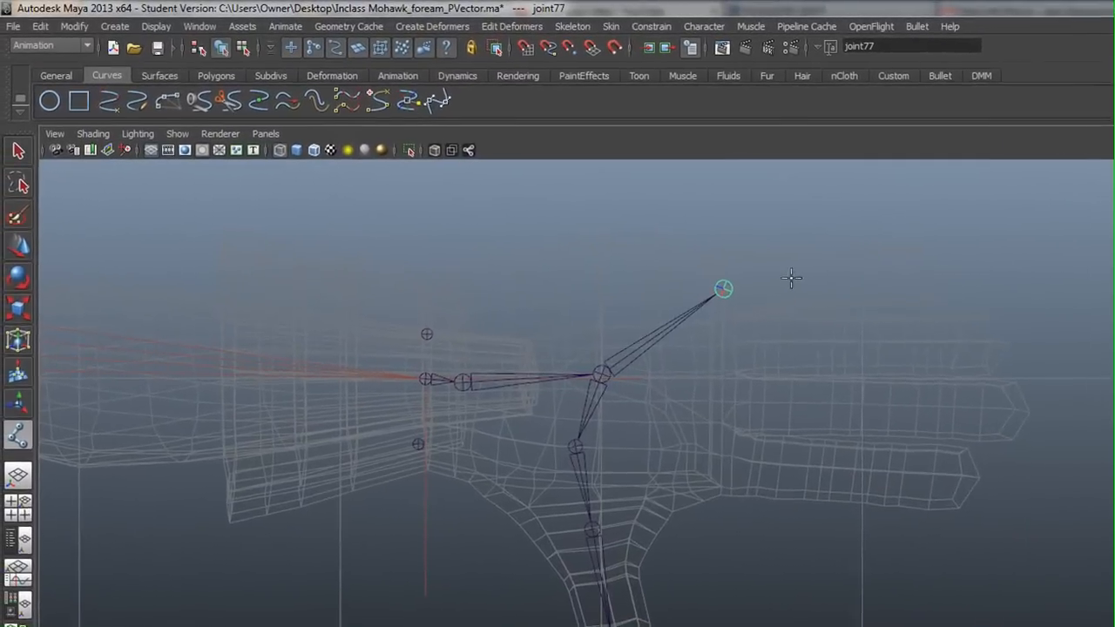
pyautogui.click(539, 199)
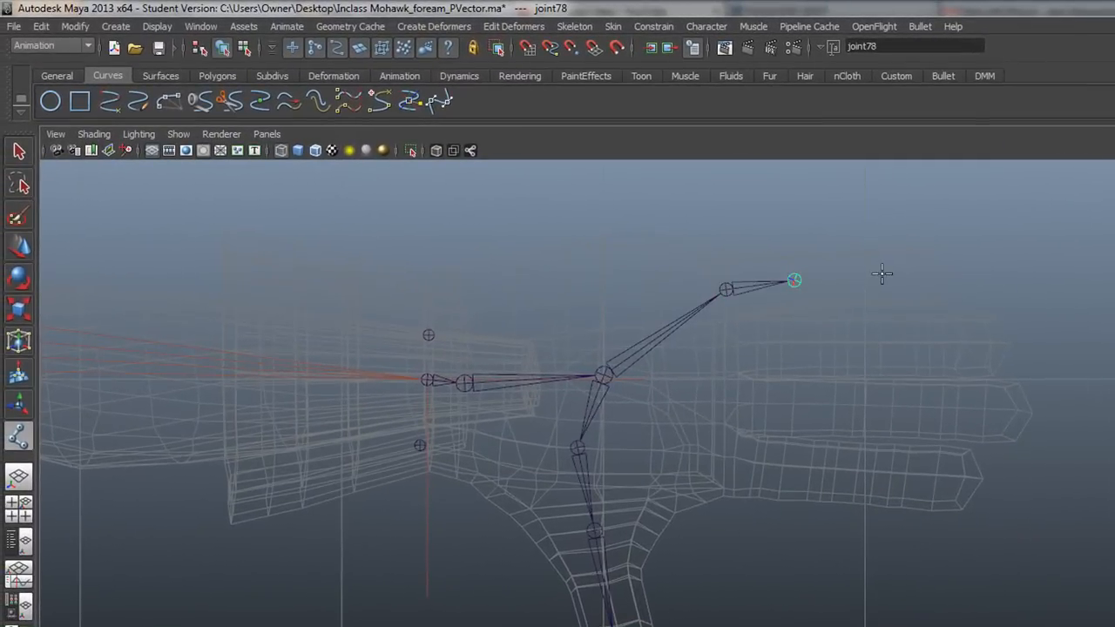
pyautogui.click(874, 277)
pyautogui.click(944, 272)
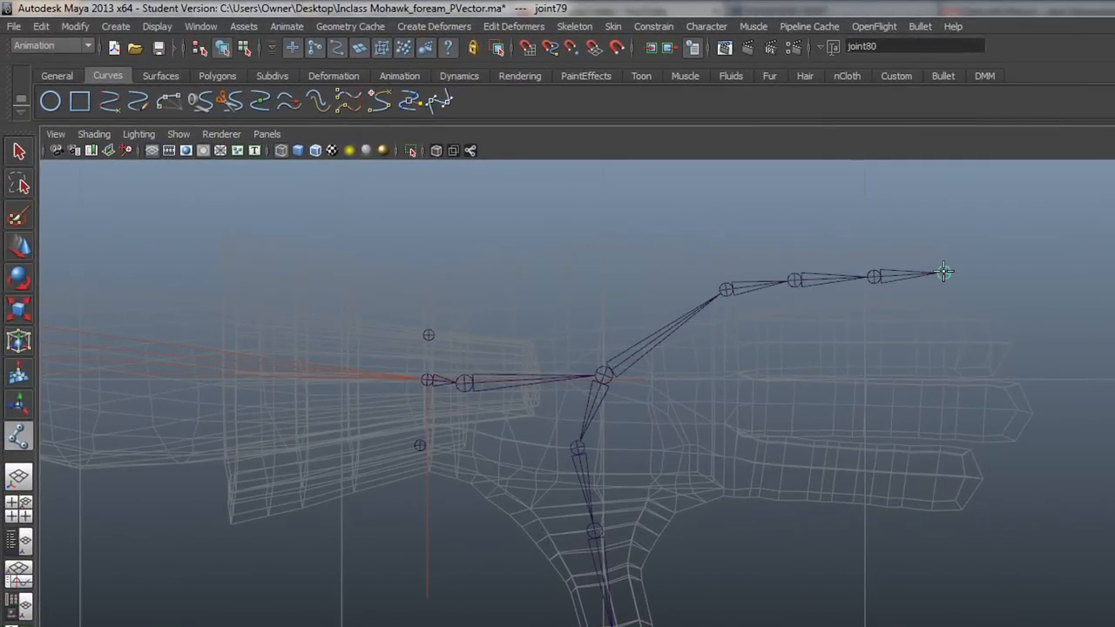
pyautogui.press('Return')
pyautogui.press('e')
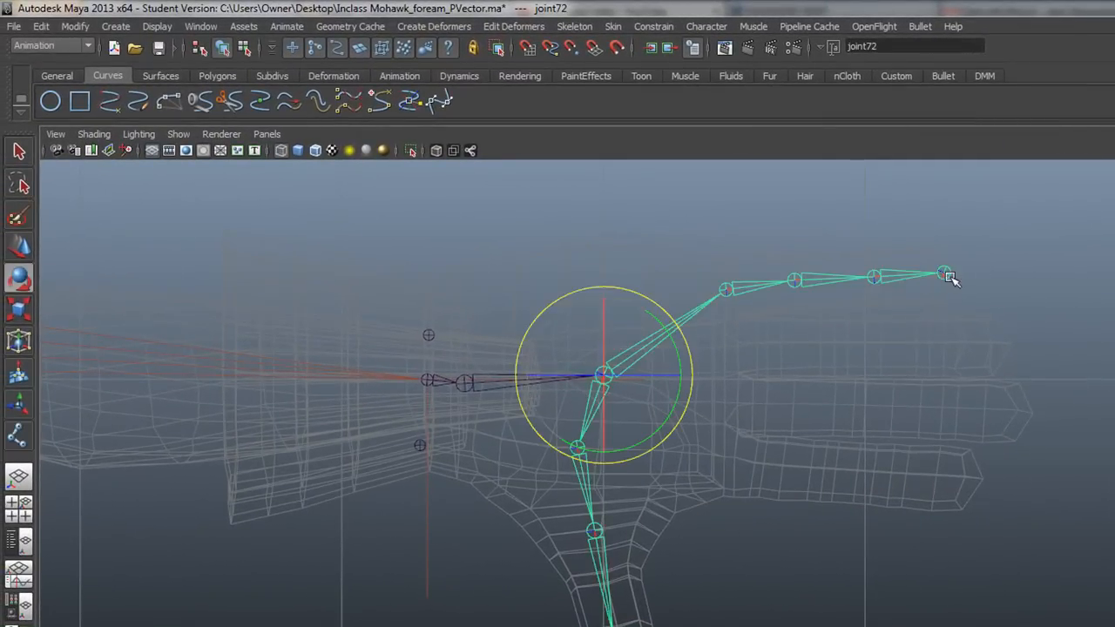
# Undo the pinky chain that was branched directly from the palm joint.
pyautogui.click(23, 440)
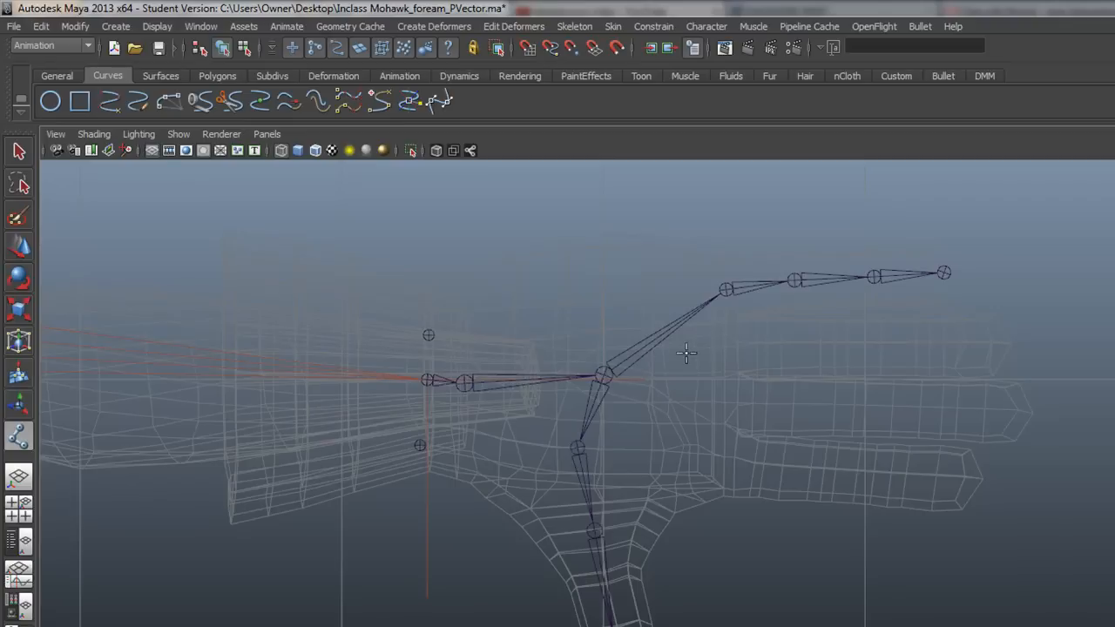
pyautogui.hotkey('ctrl', 'z')
pyautogui.hotkey('ctrl', 'z')
pyautogui.hotkey('ctrl', 'z')
pyautogui.hotkey('ctrl', 'z')
pyautogui.hotkey('ctrl', 'z')
pyautogui.hotkey('ctrl', 'z')
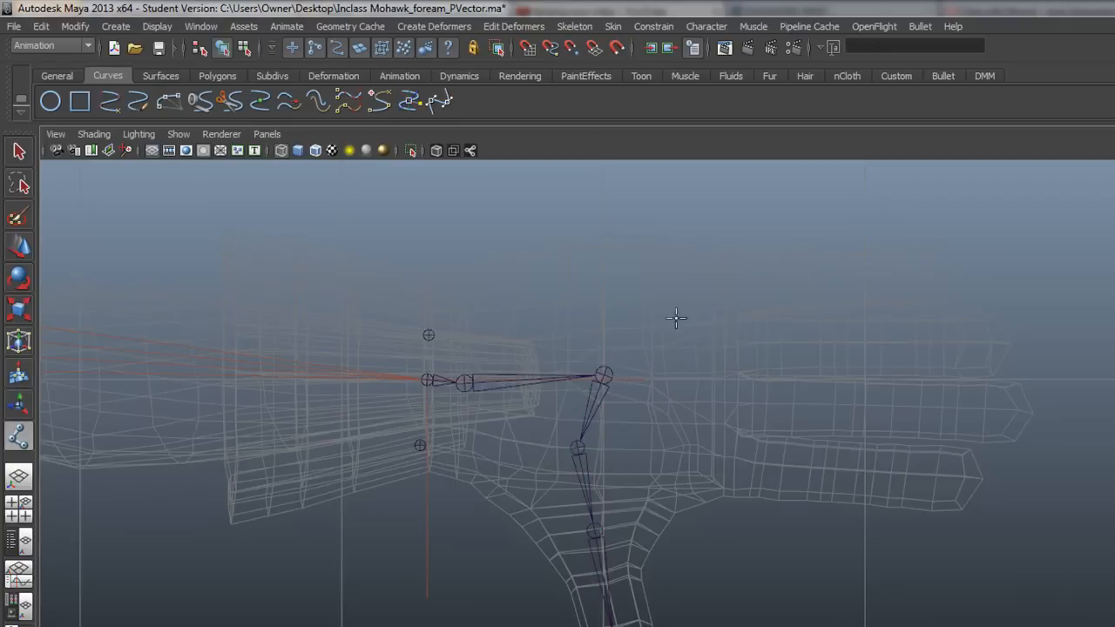
# Add a single joint from the palm joint straight ahead to the middle of the knuckle line.
pyautogui.click(604, 375)
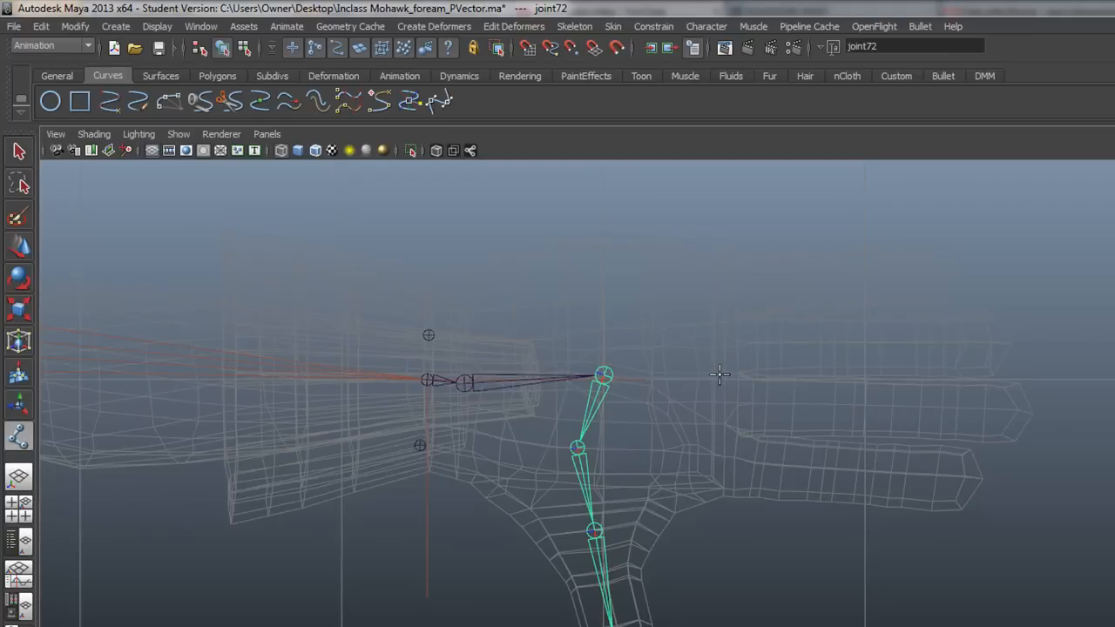
pyautogui.click(715, 373)
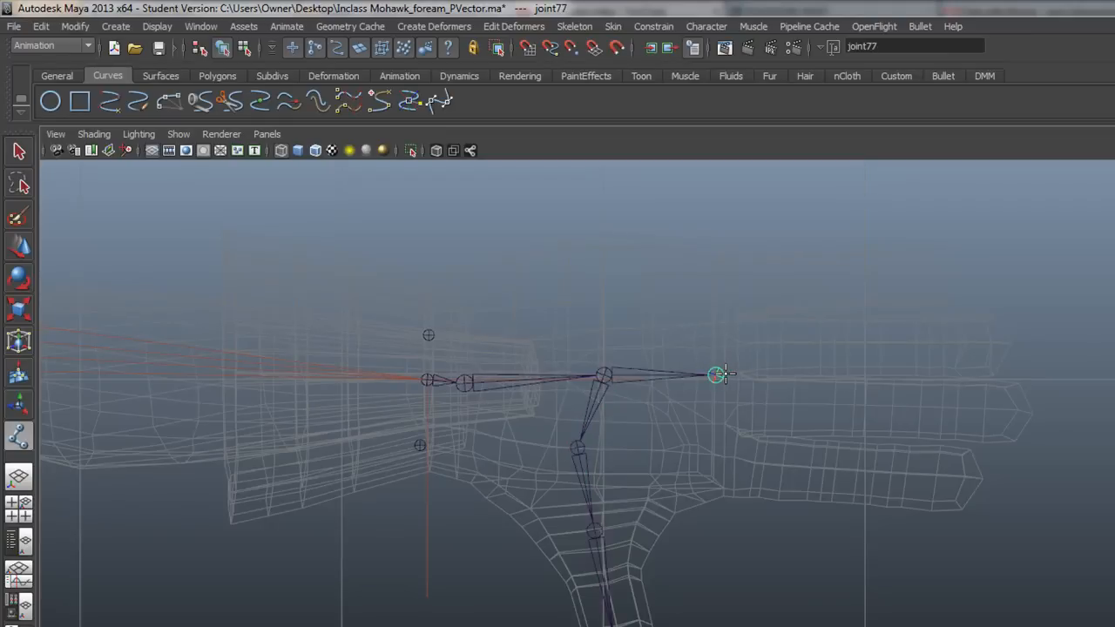
pyautogui.press('Return')
# Branch a four-joint pinky chain from the new knuckle-line joint out to the pinky fingertip.
pyautogui.click(20, 433)
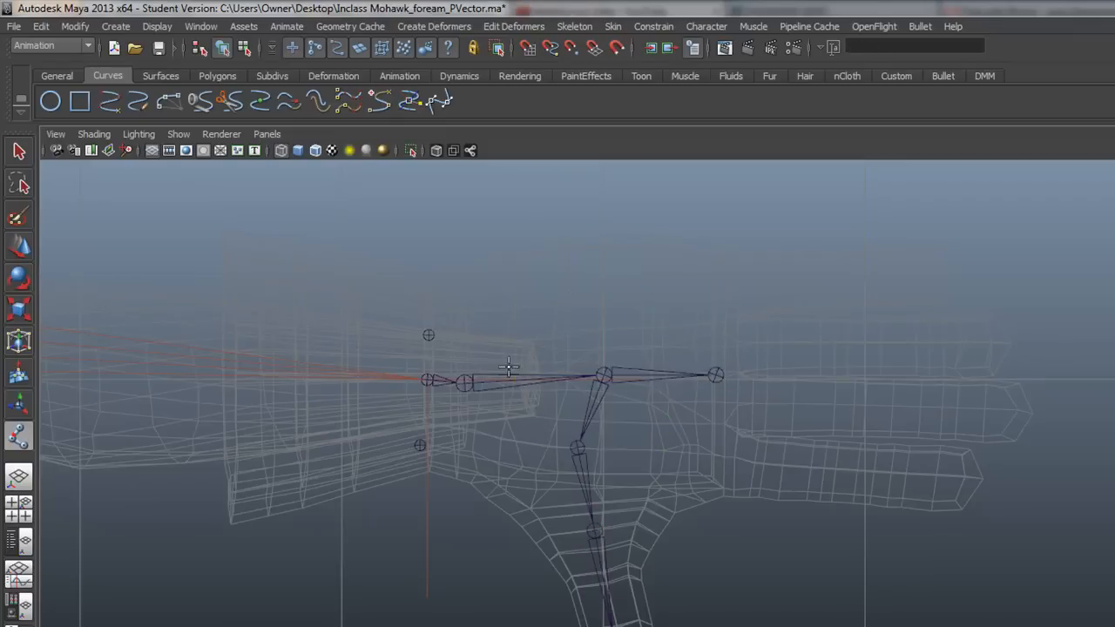
pyautogui.click(717, 372)
pyautogui.click(729, 287)
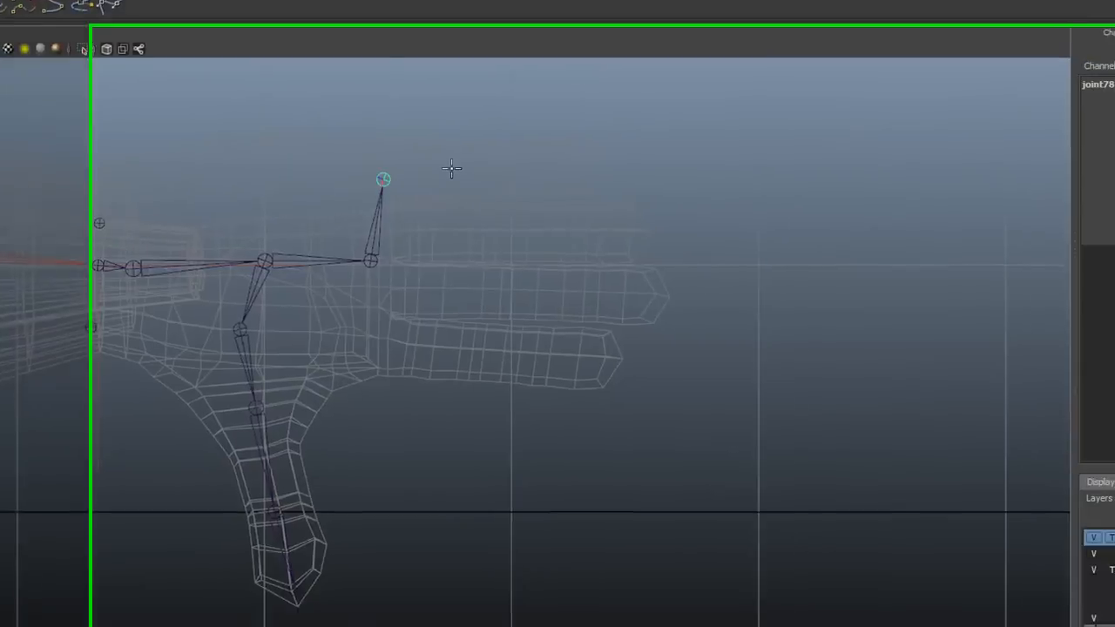
pyautogui.click(776, 271)
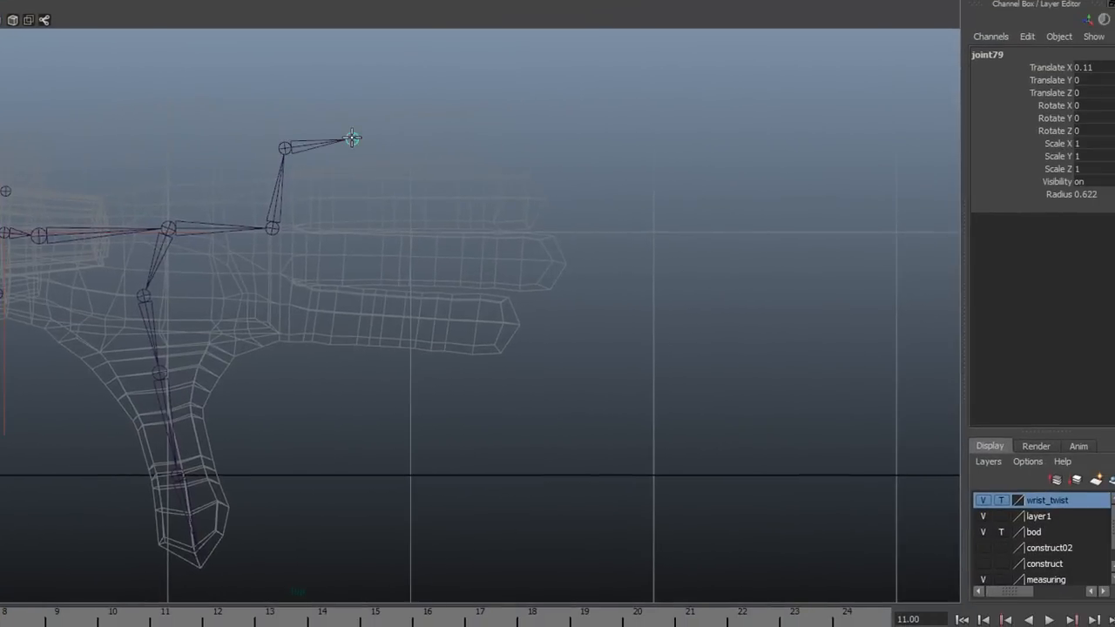
pyautogui.click(425, 136)
pyautogui.click(486, 135)
pyautogui.press('Return')
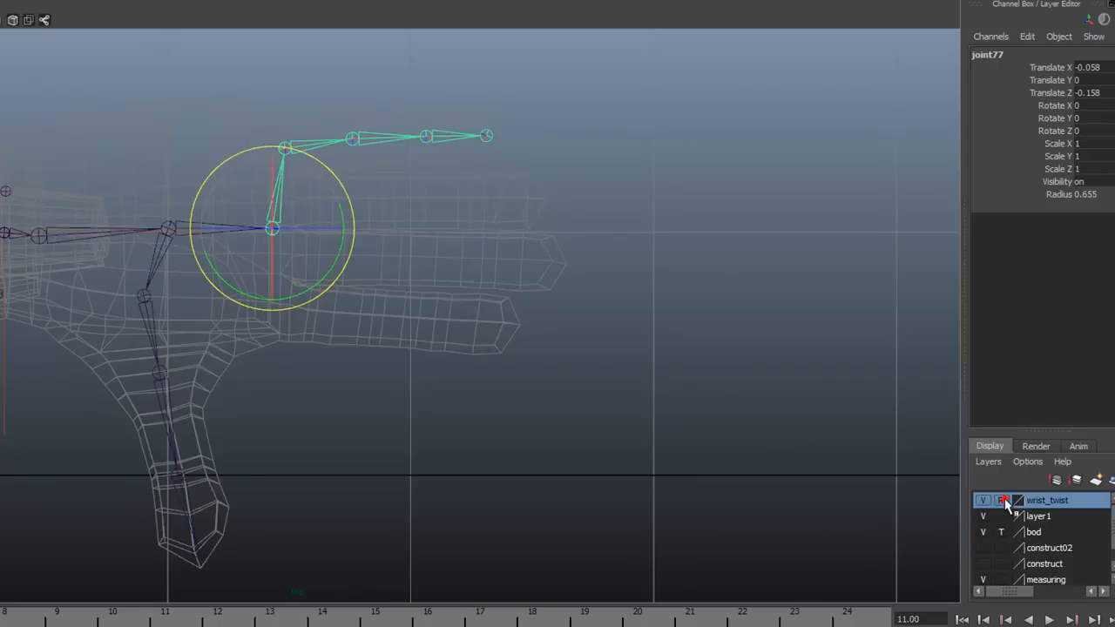
# Switch the bod layer's display type from template to reference.
pyautogui.click(1002, 499)
pyautogui.scroll(-1, 1049, 565)
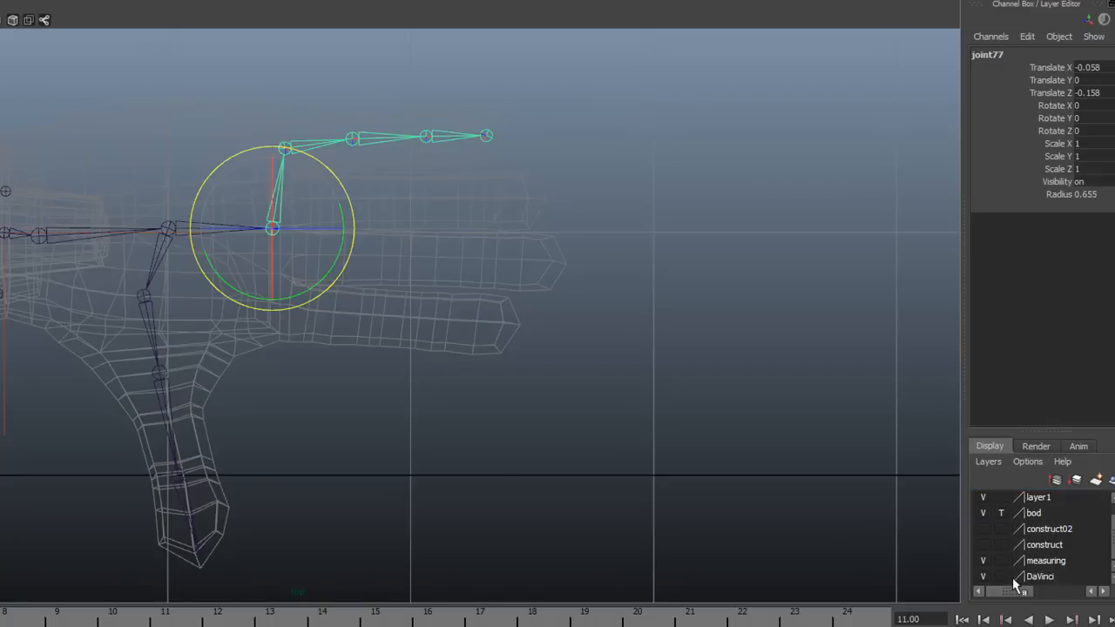
pyautogui.scroll(1, 1020, 571)
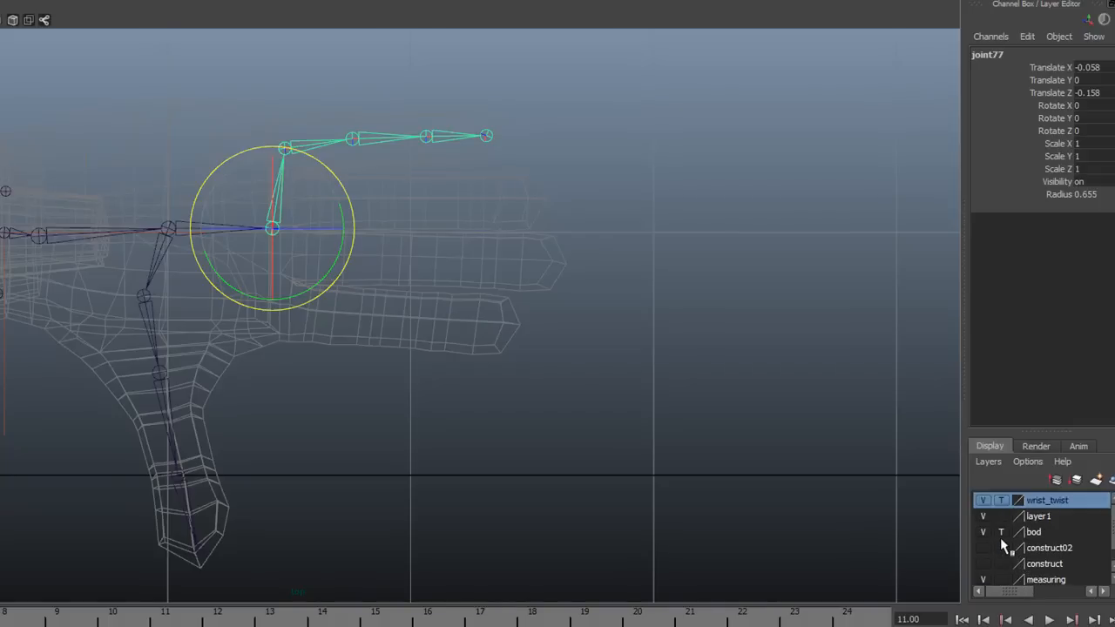
pyautogui.click(983, 516)
pyautogui.scroll(-1, 1002, 536)
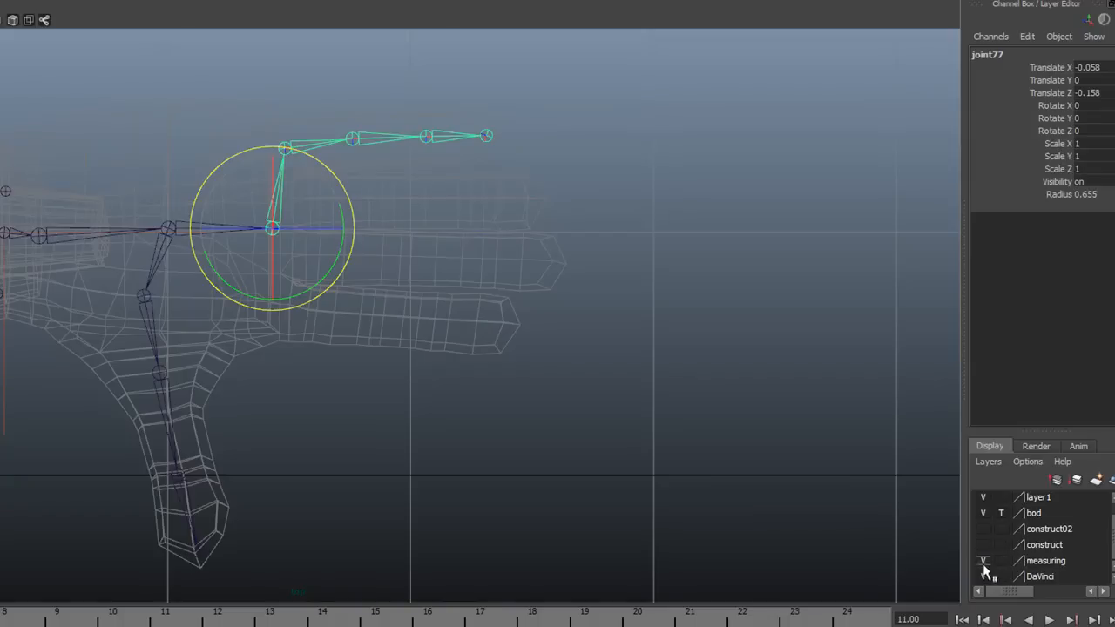
pyautogui.click(983, 576)
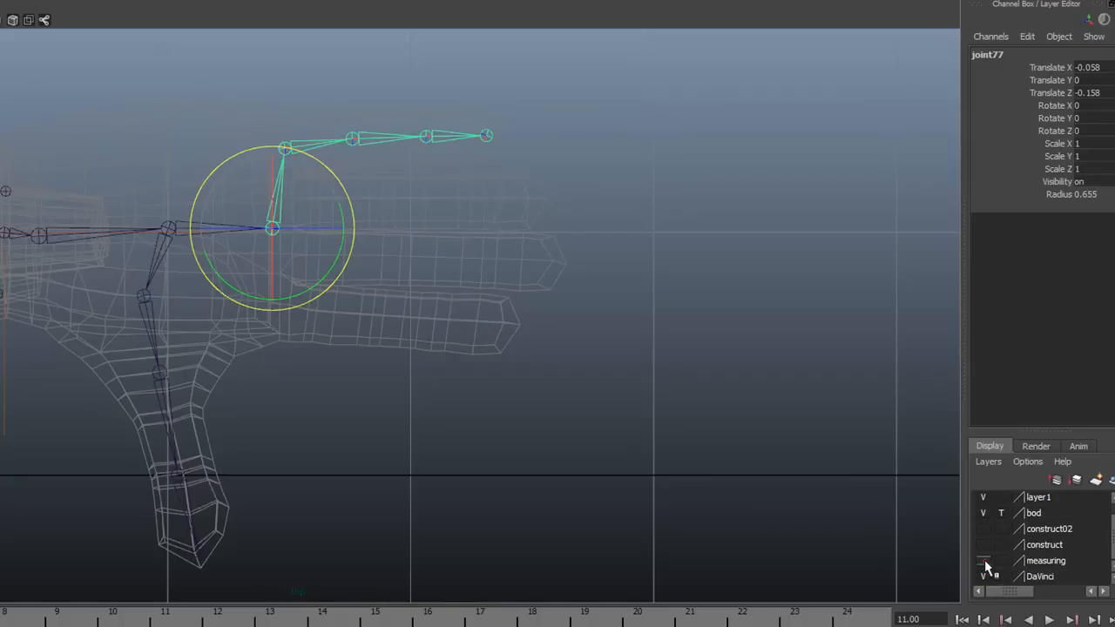
pyautogui.click(1001, 513)
pyautogui.scroll(1, 270, 252)
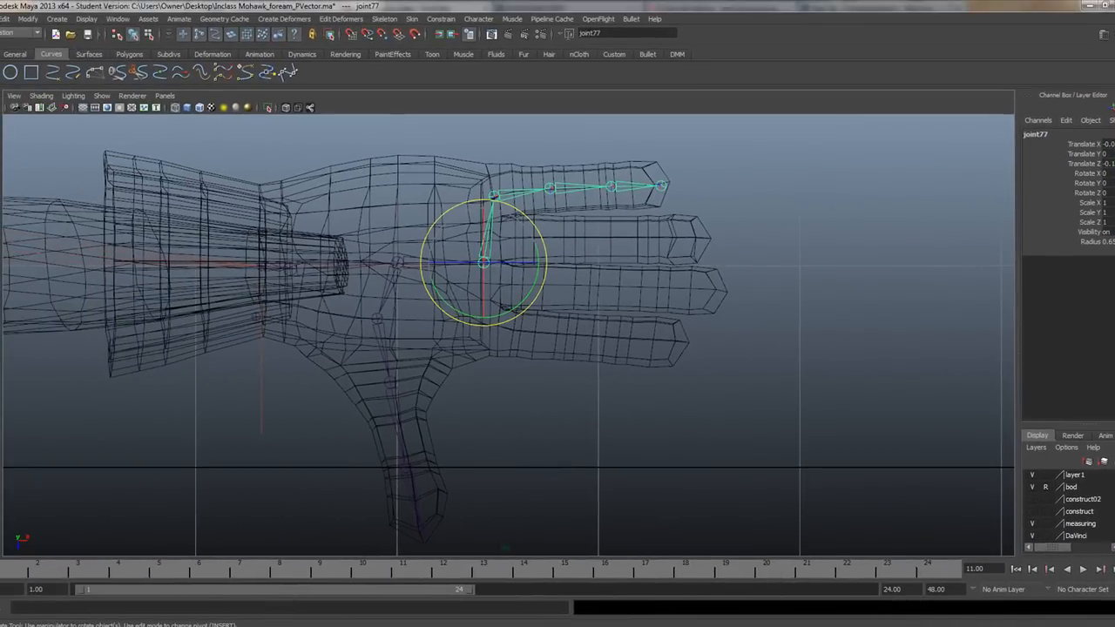
# Branch a four-joint ring finger chain from the knuckle-line joint out to the ring fingertip.
pyautogui.press('y')
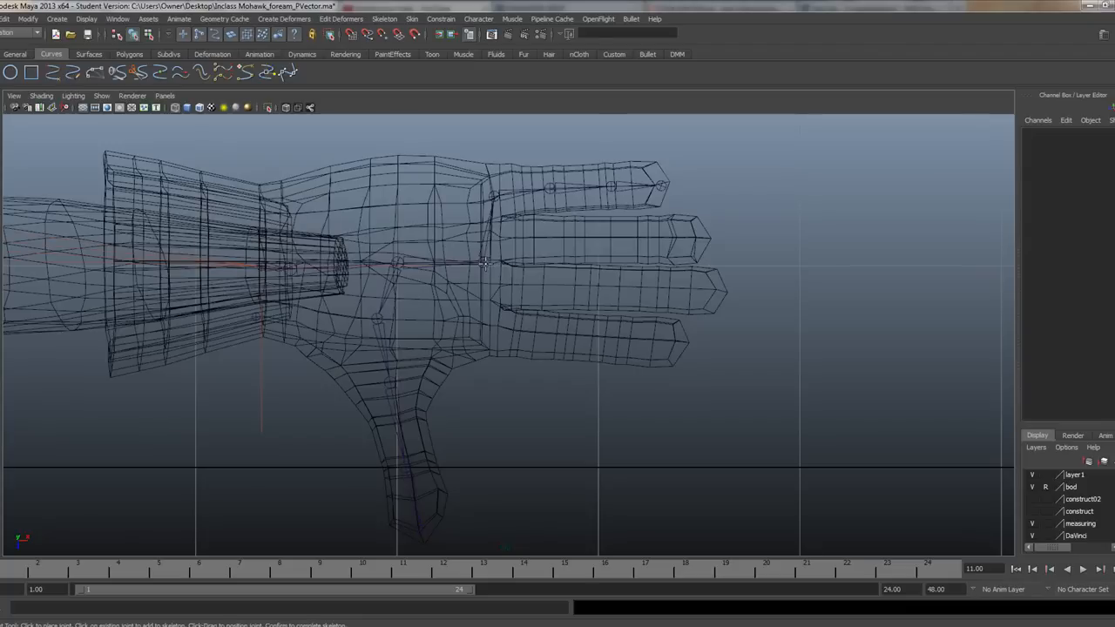
pyautogui.click(484, 263)
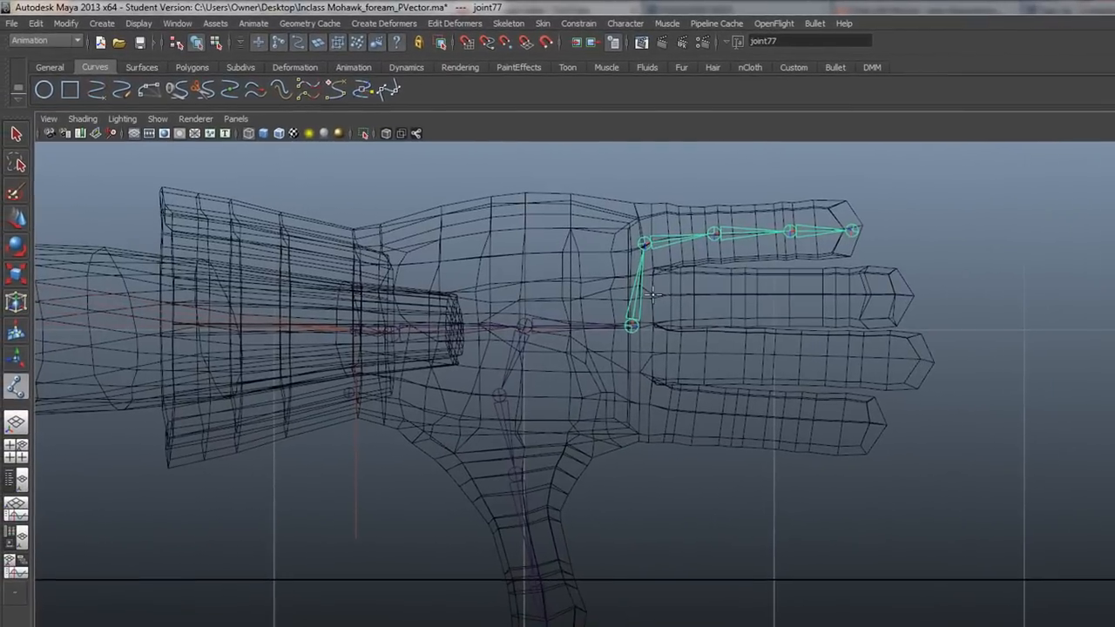
pyautogui.click(501, 243)
pyautogui.click(744, 296)
pyautogui.click(839, 297)
pyautogui.click(911, 297)
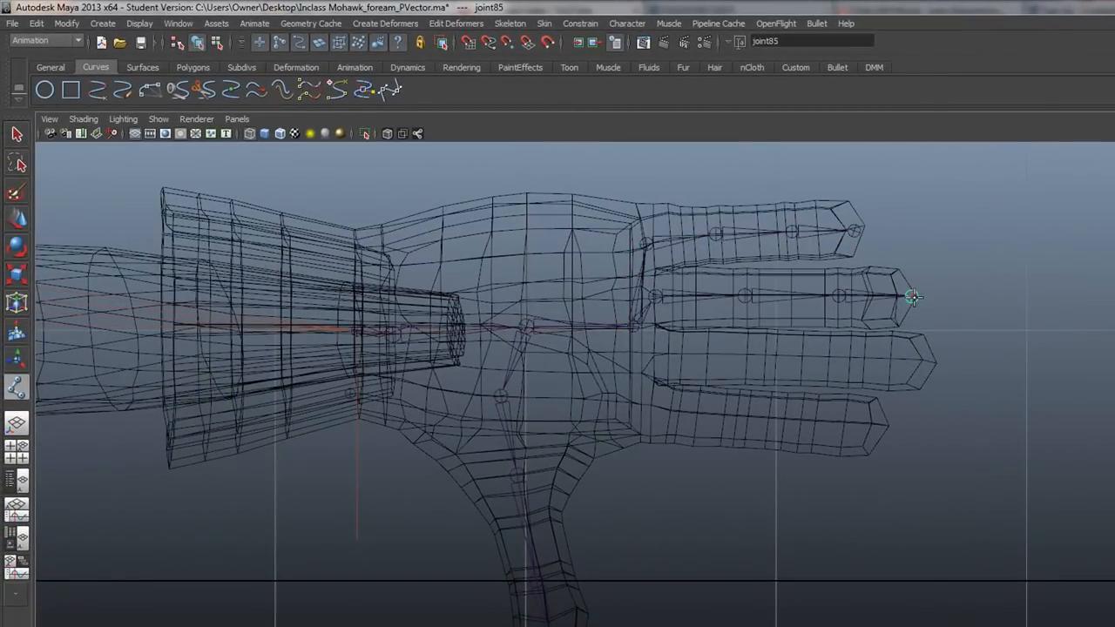
pyautogui.press('Return')
# Branch a four-joint middle finger chain from the knuckle-line joint out to the middle fingertip.
pyautogui.click(17, 386)
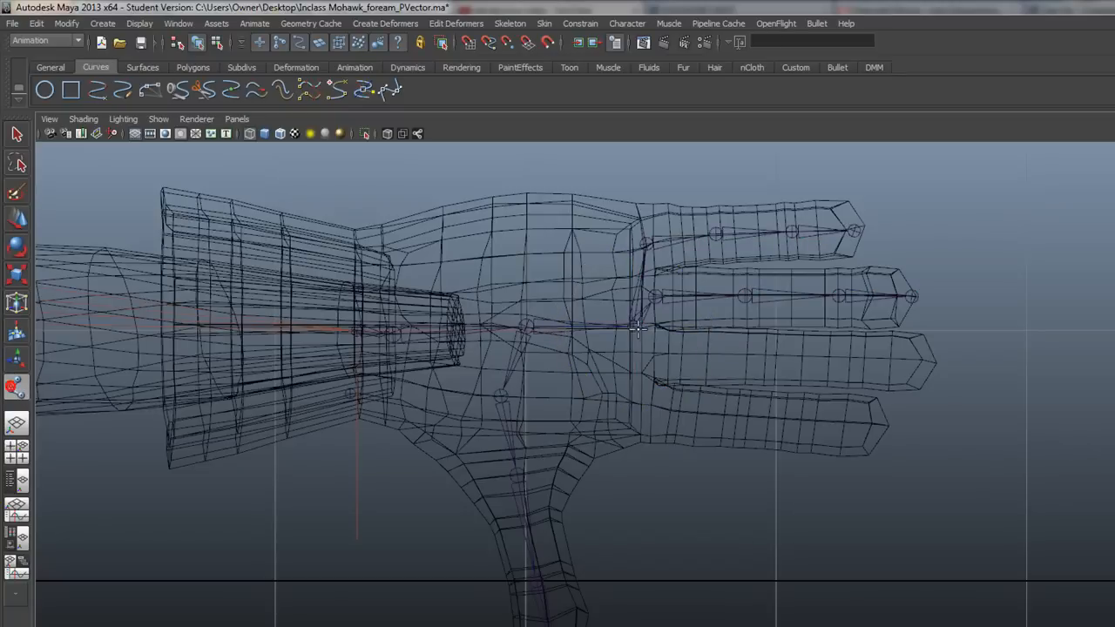
pyautogui.click(654, 356)
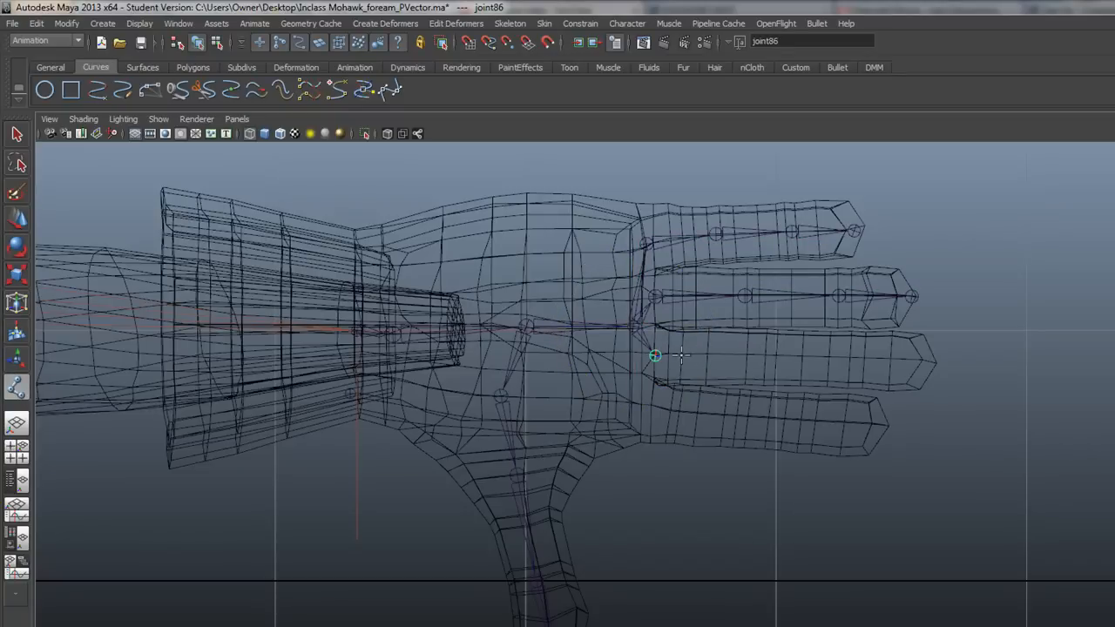
pyautogui.click(761, 355)
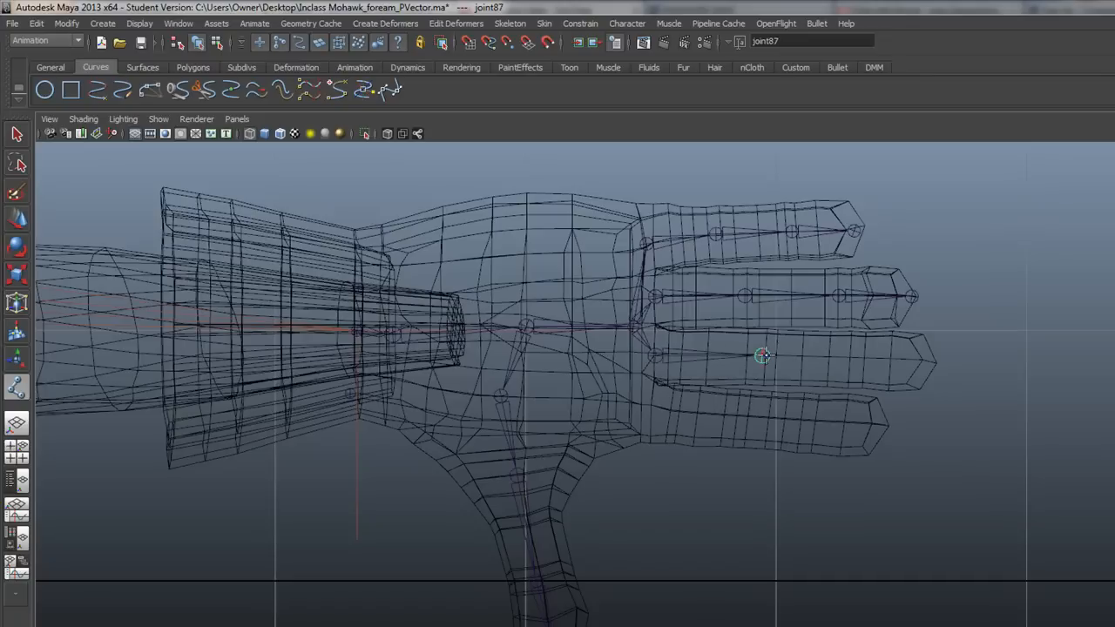
pyautogui.click(852, 359)
pyautogui.click(927, 360)
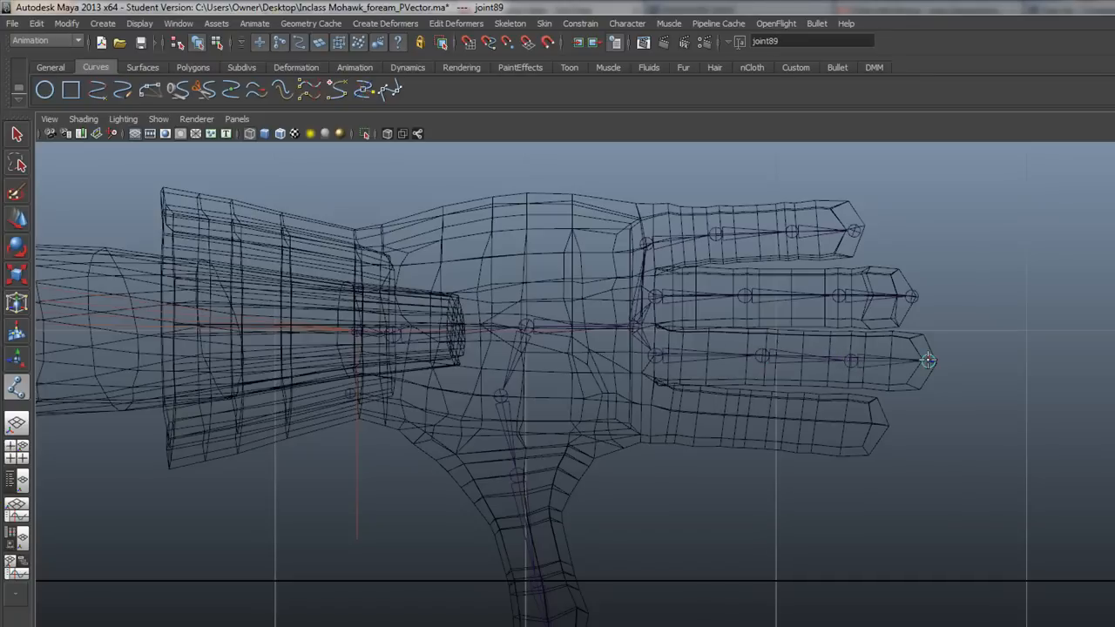
pyautogui.press('Return')
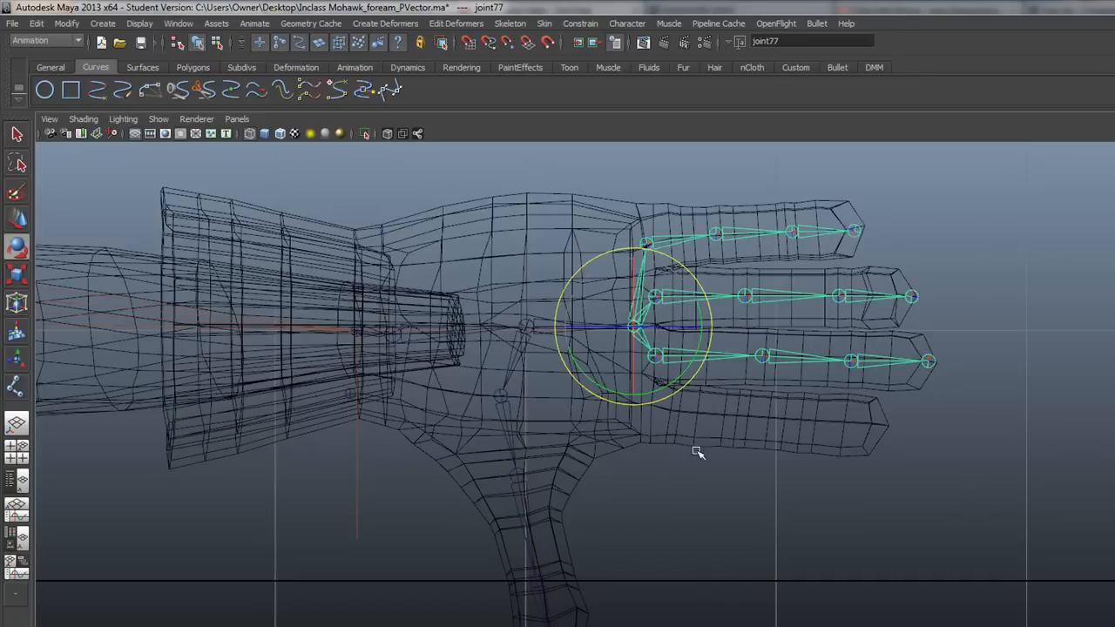
# Branch a four-joint index finger chain from the knuckle-line joint out to the index fingertip.
pyautogui.click(16, 390)
pyautogui.click(631, 329)
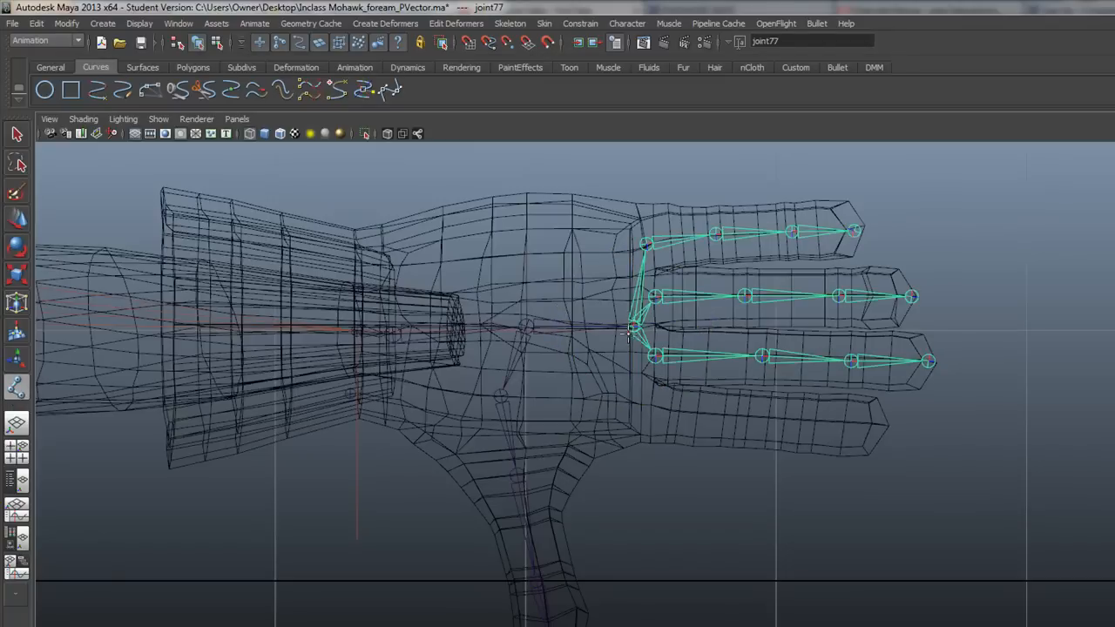
pyautogui.click(648, 405)
pyautogui.click(737, 420)
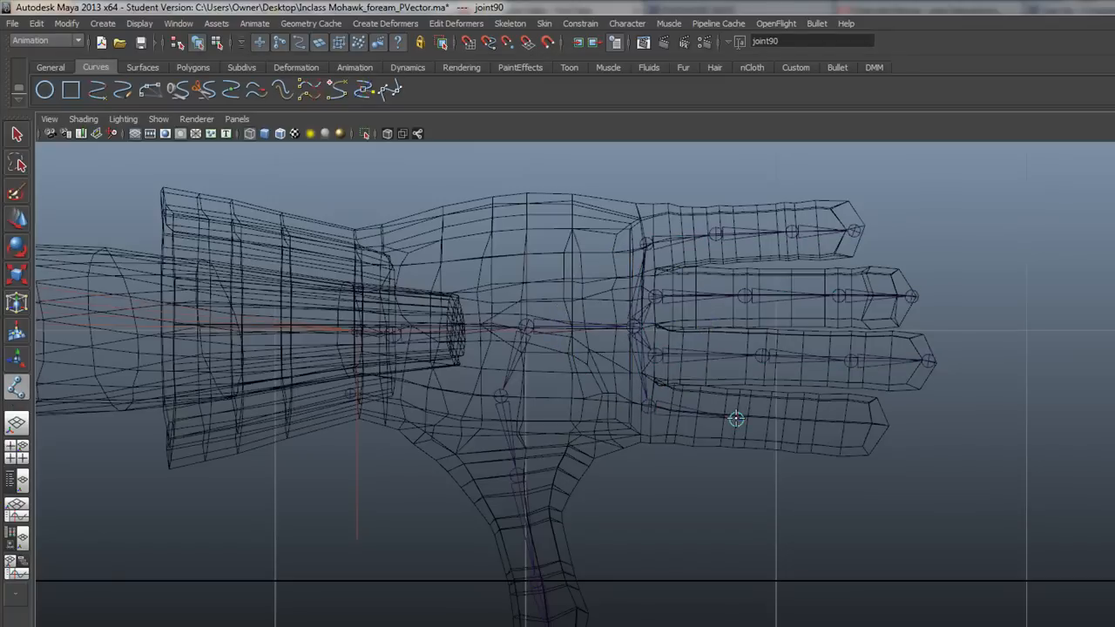
pyautogui.click(800, 420)
pyautogui.click(884, 427)
pyautogui.press('Return')
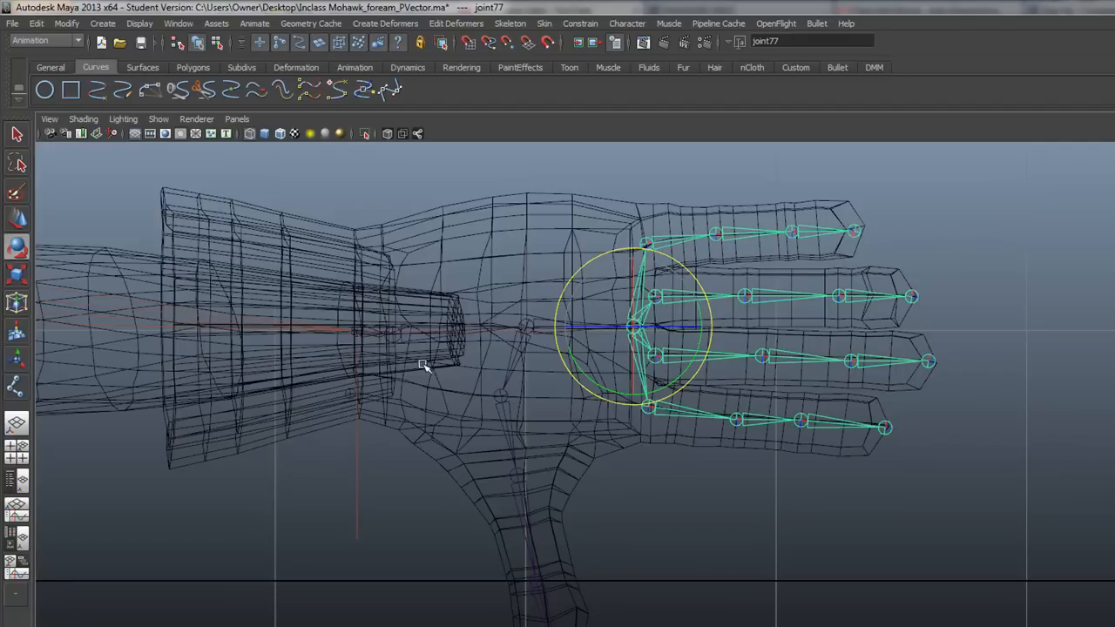
# Examine the hand's finger and thumb joint chains against the mesh in the top and perspective views.
pyautogui.scroll(-5, 709, 491)
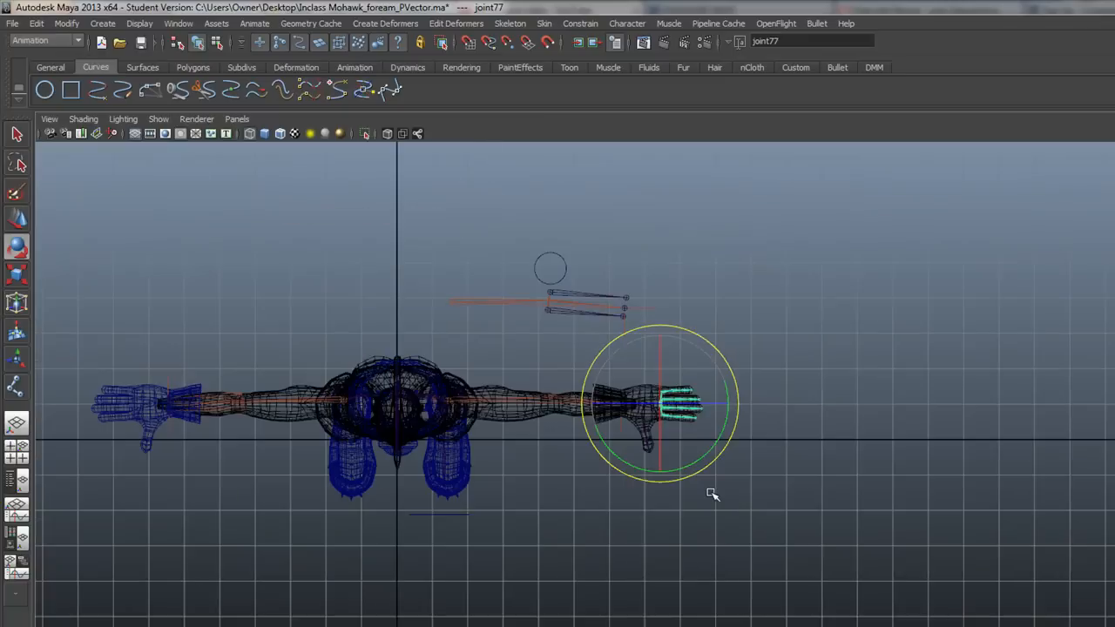
pyautogui.scroll(4, 685, 498)
pyautogui.scroll(5, 649, 496)
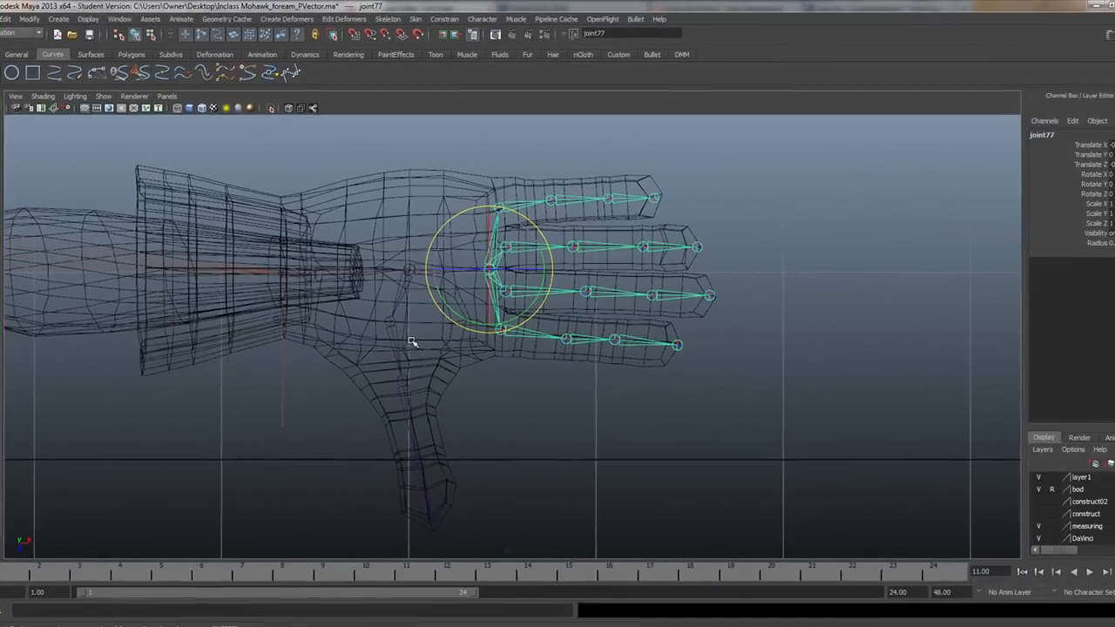
pyautogui.scroll(-8, 538, 422)
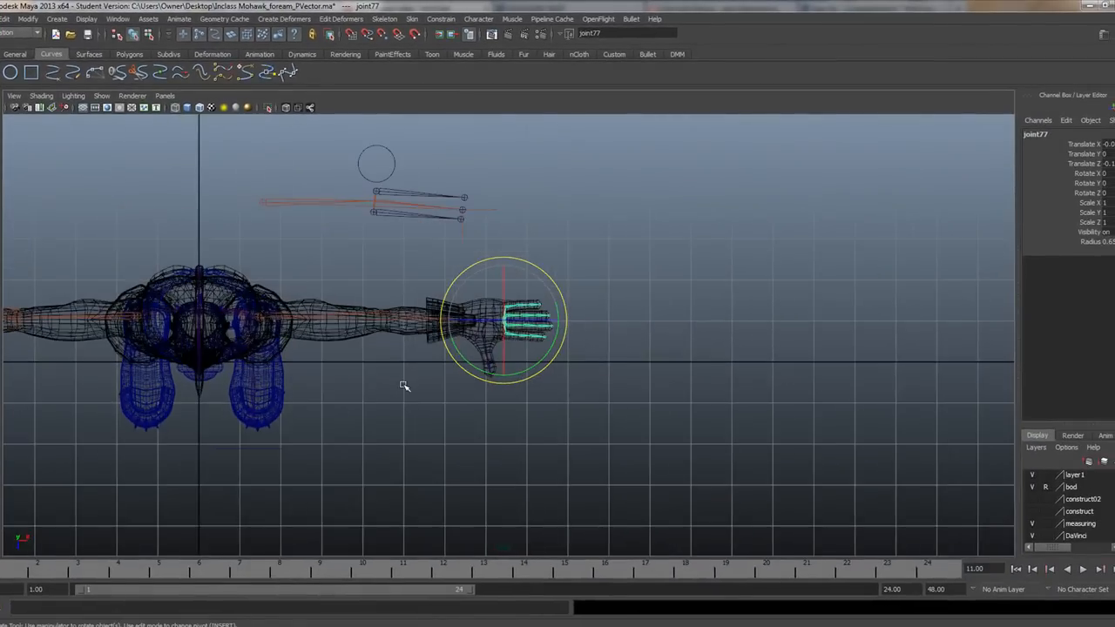
pyautogui.scroll(8, 433, 368)
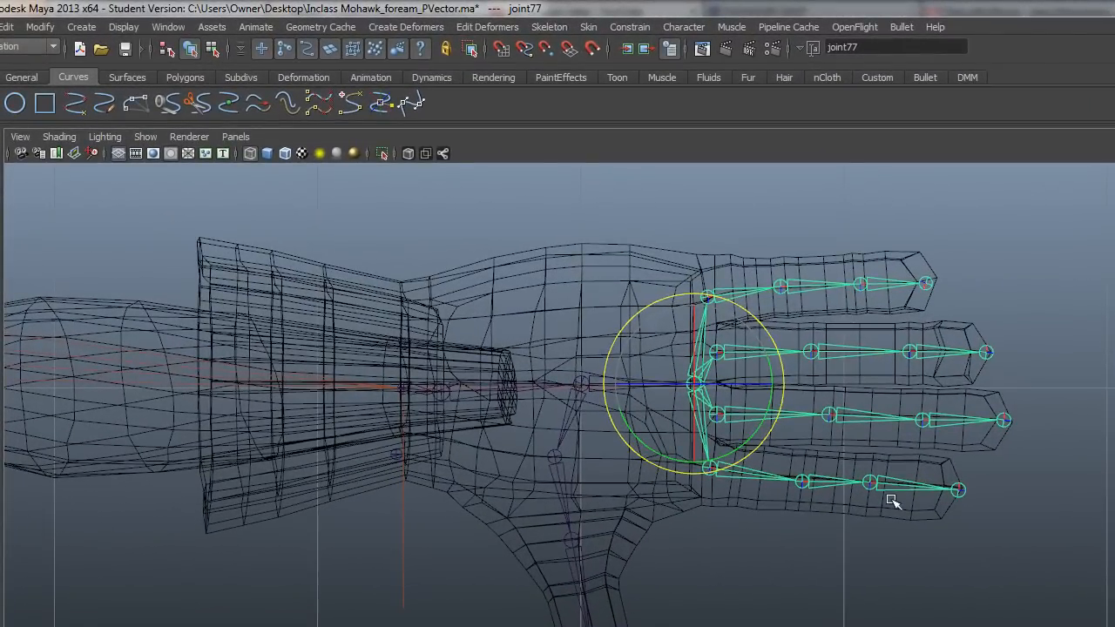
pyautogui.press('space')
pyautogui.press('space')
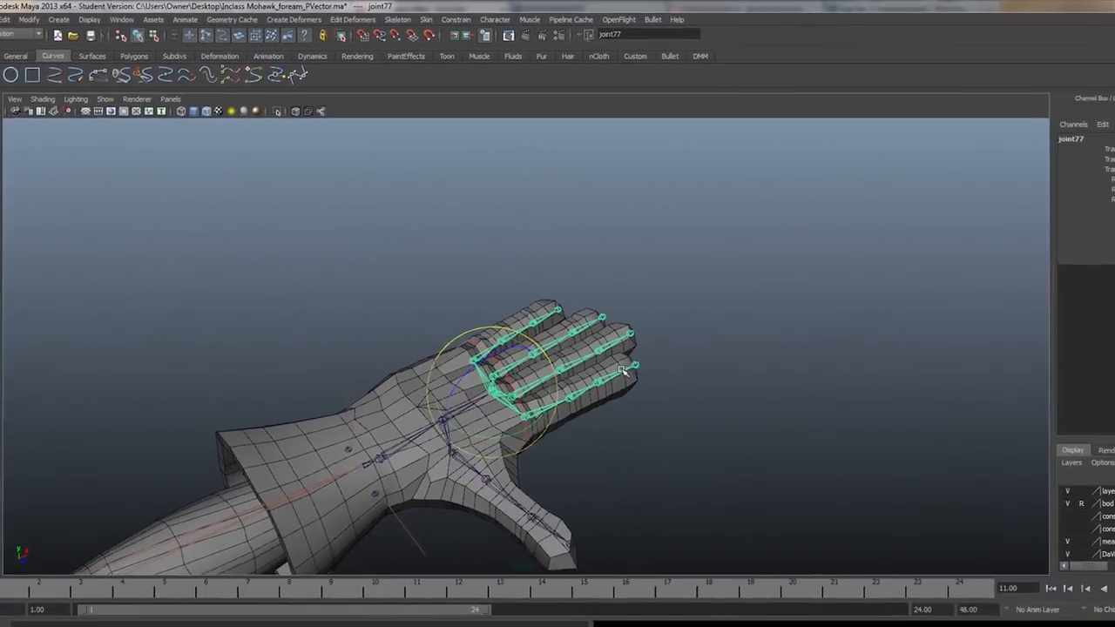
pyautogui.keyDown('alt'); pyautogui.moveTo(622, 371); pyautogui.dragTo(679, 370); pyautogui.keyUp('alt')
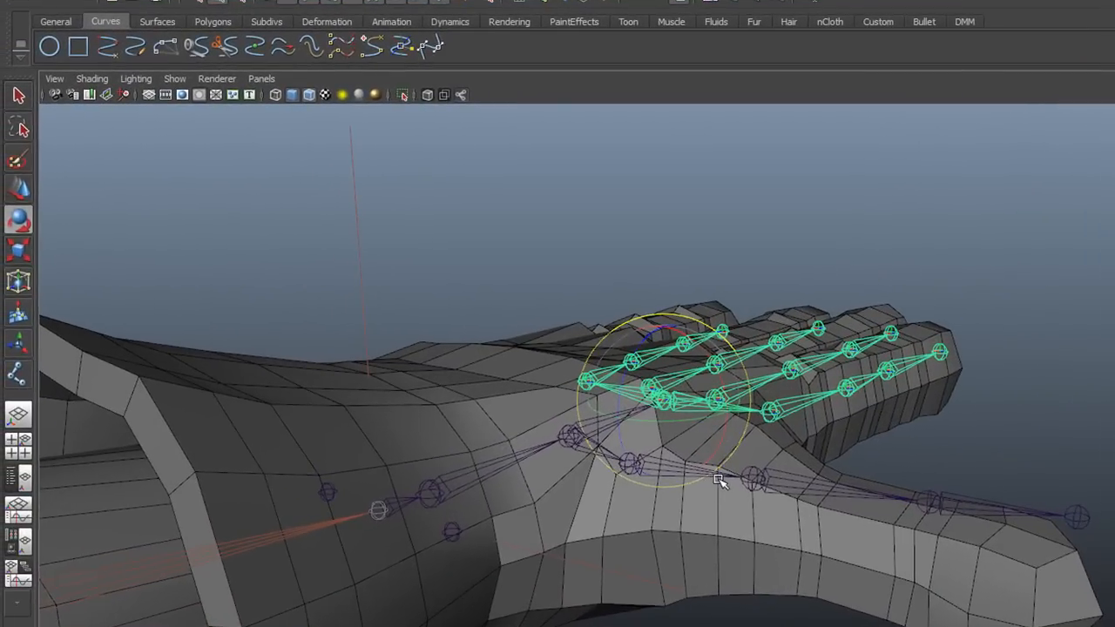
pyautogui.click(501, 388)
pyautogui.moveTo(680, 435); pyautogui.dragTo(869, 541)
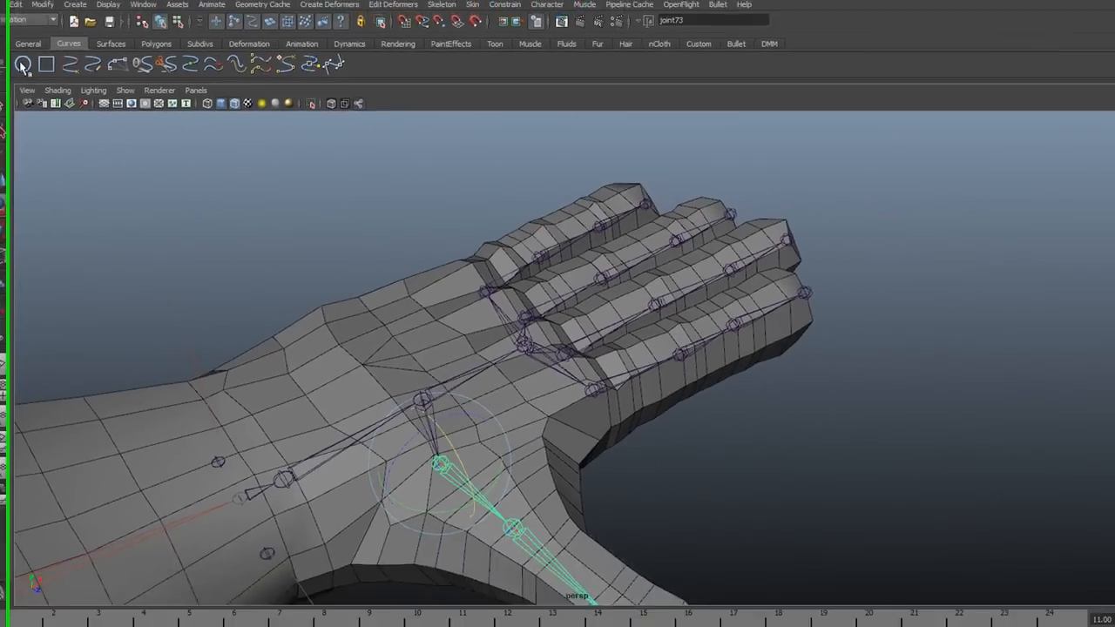
# Create a NURBS circle beside the hand and rotate it 90 degrees about Z.
pyautogui.click(50, 47)
pyautogui.moveTo(642, 442); pyautogui.dragTo(666, 473)
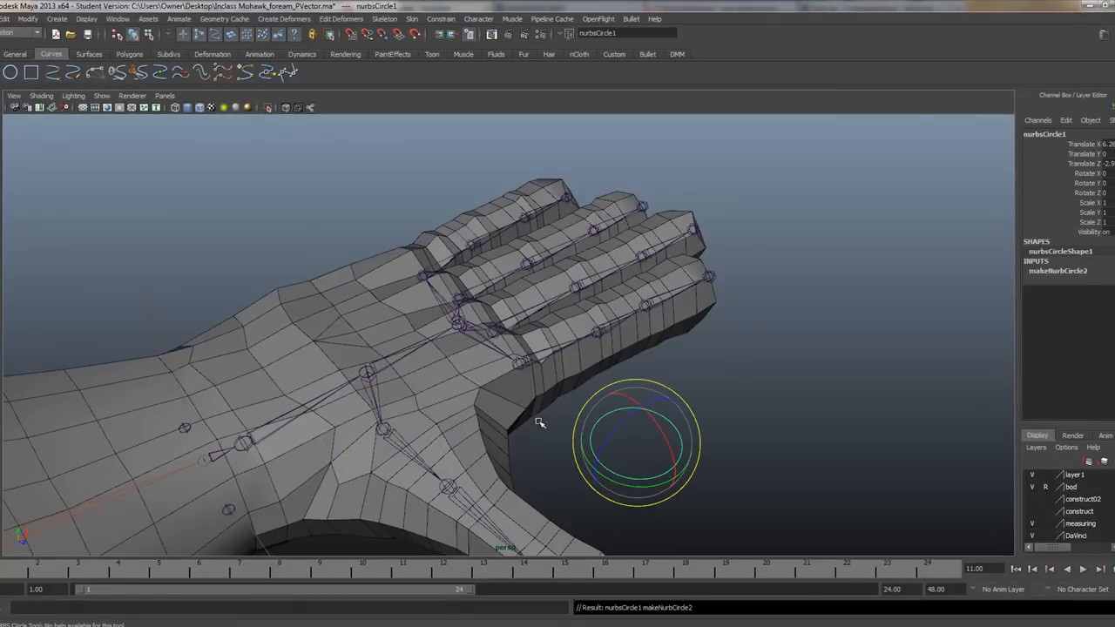
pyautogui.moveTo(635, 419); pyautogui.dragTo(585, 484)
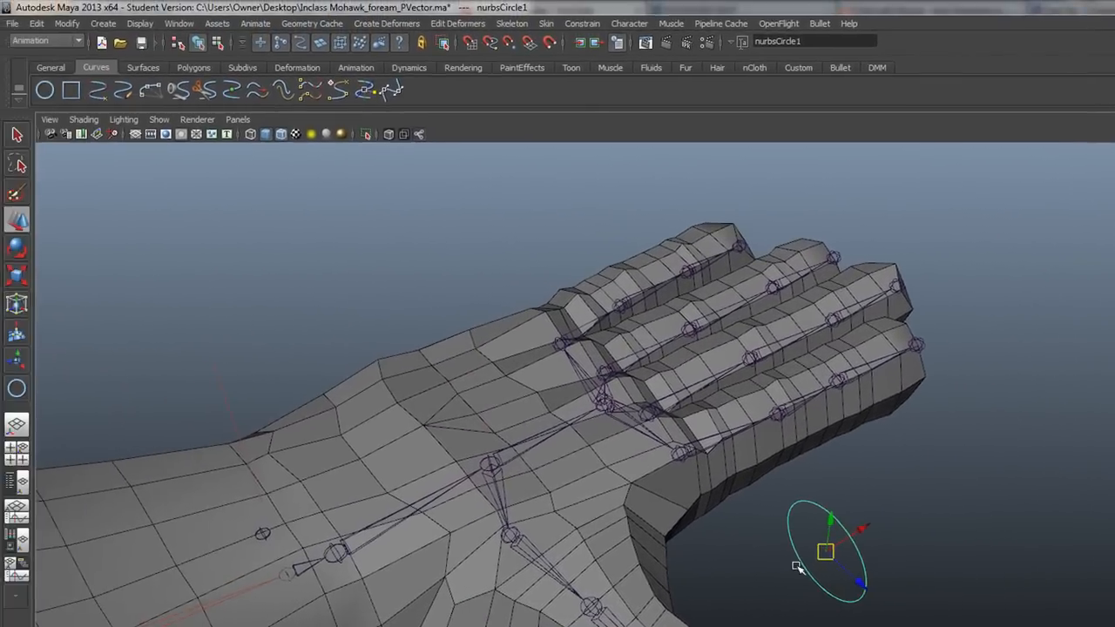
# Snap the circle to the pinky's base joint and scale it down uniformly to about 0.25.
pyautogui.press('v')
pyautogui.moveTo(826, 550); pyautogui.dragTo(558, 345)
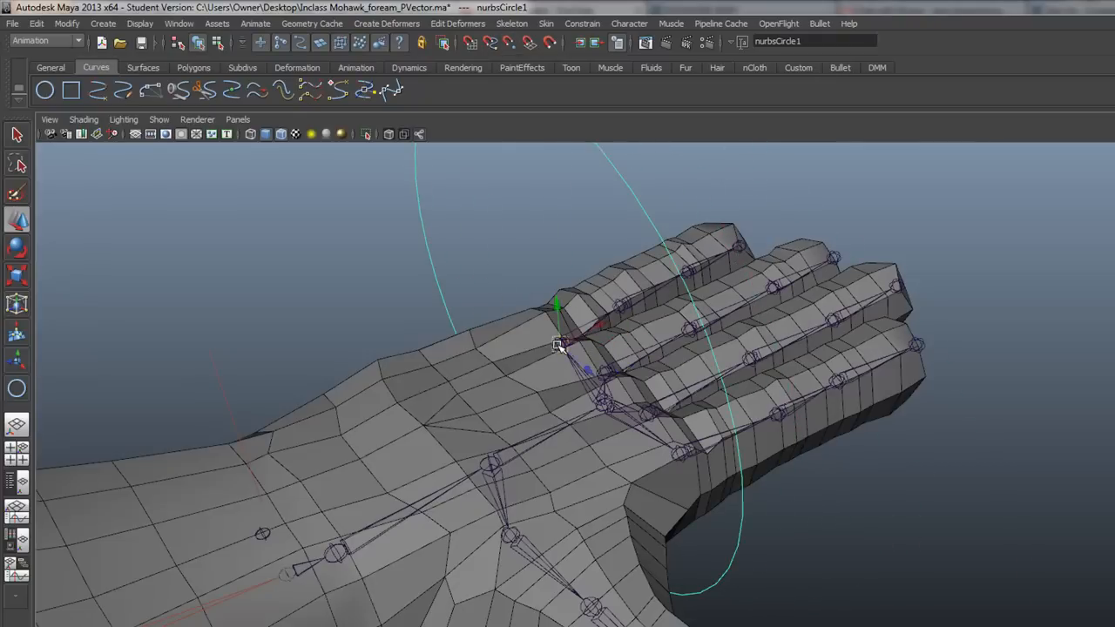
pyautogui.click(16, 277)
pyautogui.moveTo(558, 344); pyautogui.dragTo(234, 362)
# Duplicate the pinky circle twice, snapping one copy to the second pinky joint and the other to the third.
pyautogui.keyDown('alt'); pyautogui.moveTo(429, 334); pyautogui.dragTo(732, 420); pyautogui.keyUp('alt')
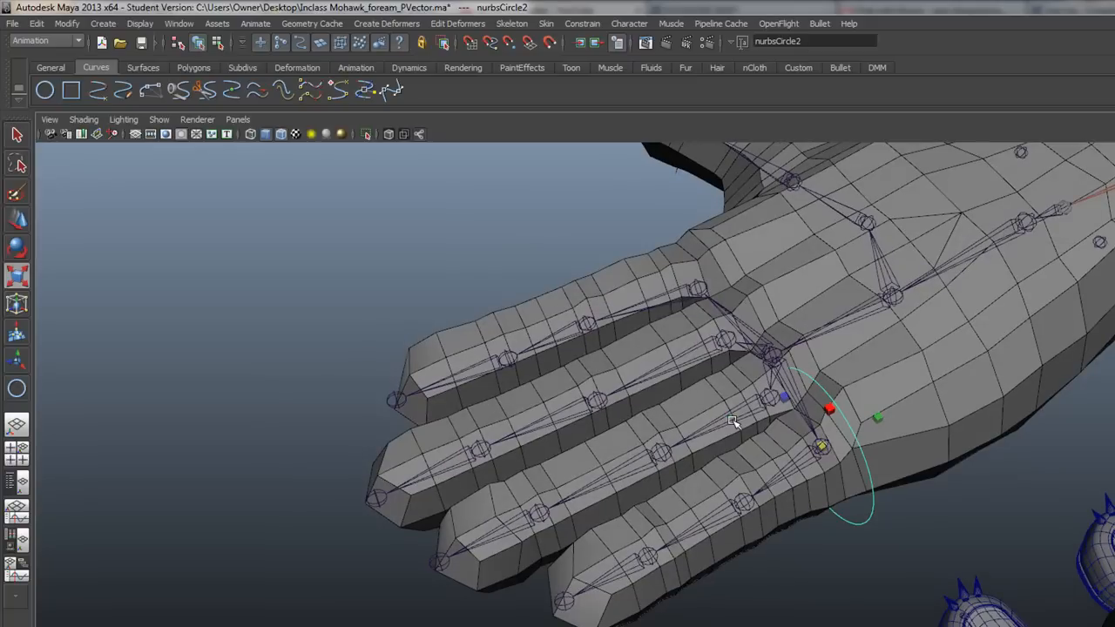
pyautogui.press('w')
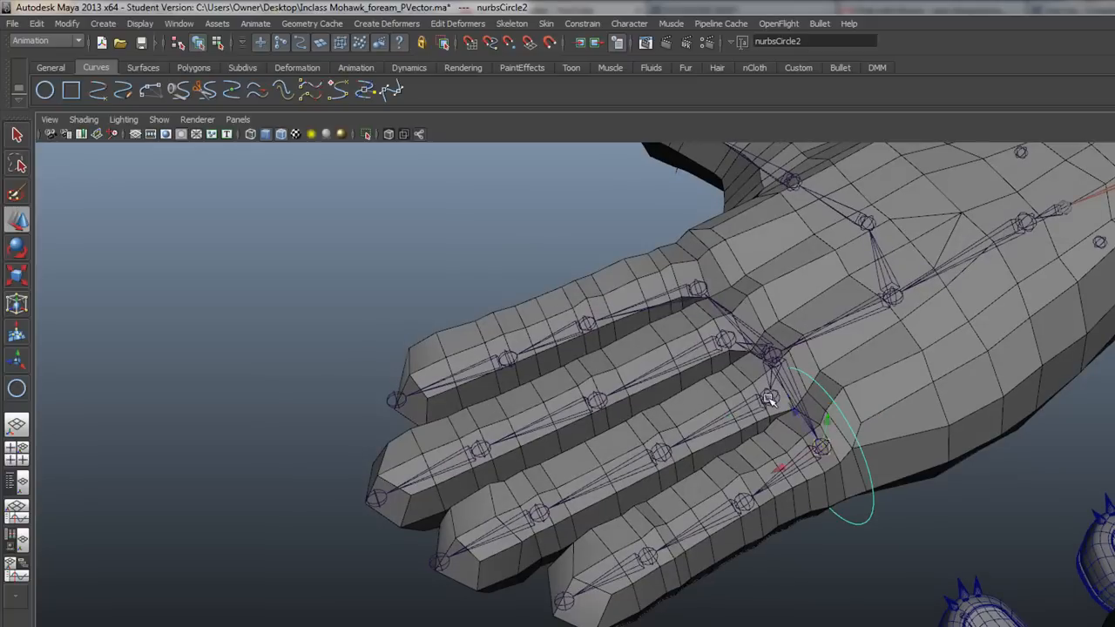
pyautogui.moveTo(823, 447); pyautogui.dragTo(740, 506)
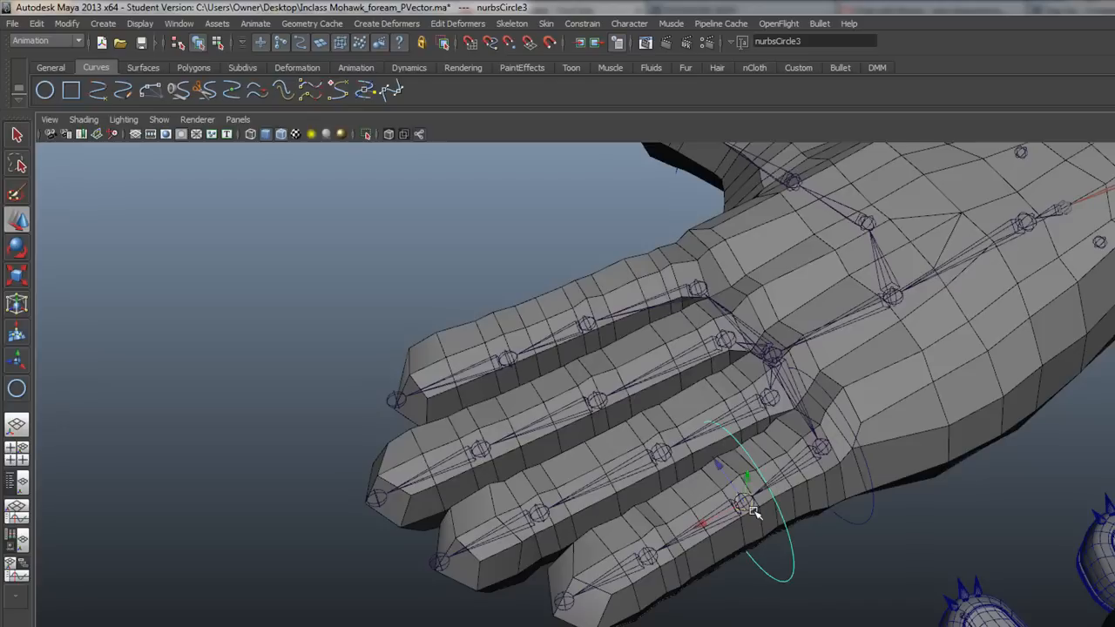
pyautogui.press('v')
pyautogui.moveTo(750, 494); pyautogui.dragTo(646, 558)
# Select the three pinky circles together, inspect their fit around the finger, and clear the selection.
pyautogui.keyDown('alt'); pyautogui.moveTo(673, 379); pyautogui.dragTo(838, 409); pyautogui.keyUp('alt')
pyautogui.keyDown('alt'); pyautogui.moveTo(671, 315); pyautogui.dragTo(610, 314); pyautogui.keyUp('alt')
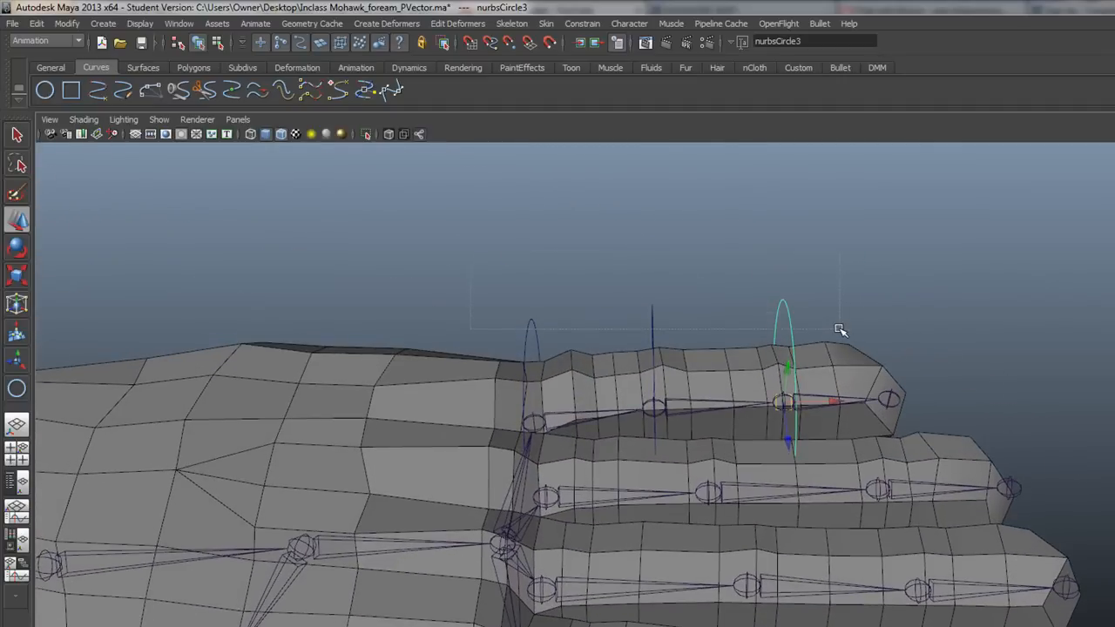
pyautogui.keyDown('alt'); pyautogui.moveTo(856, 315); pyautogui.dragTo(787, 366); pyautogui.keyUp('alt')
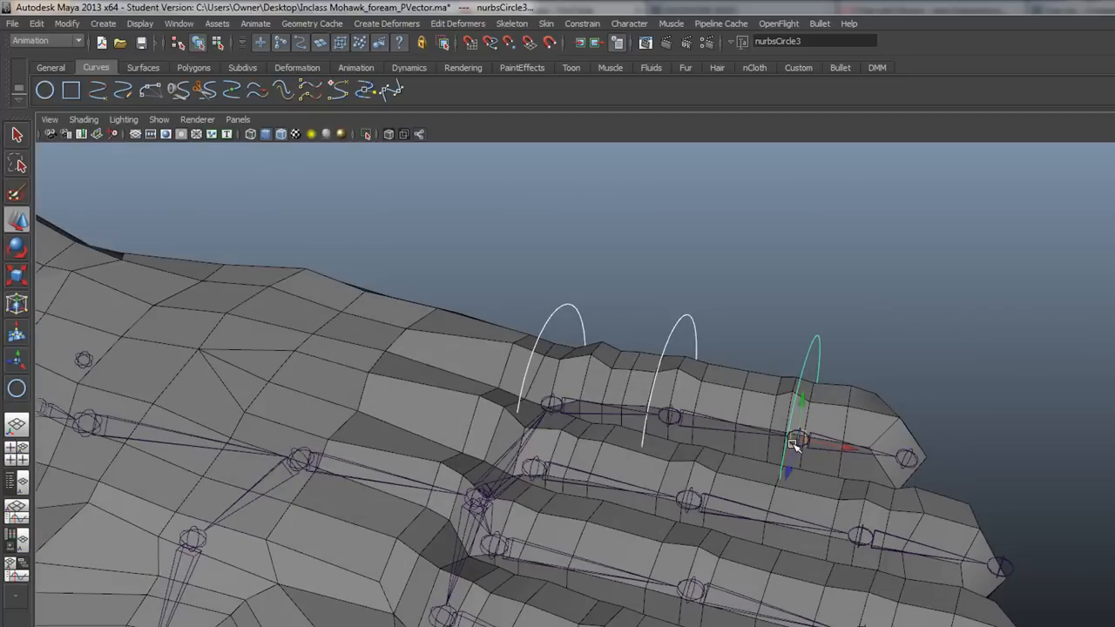
pyautogui.keyDown('alt'); pyautogui.moveTo(797, 442); pyautogui.dragTo(811, 406); pyautogui.keyUp('alt')
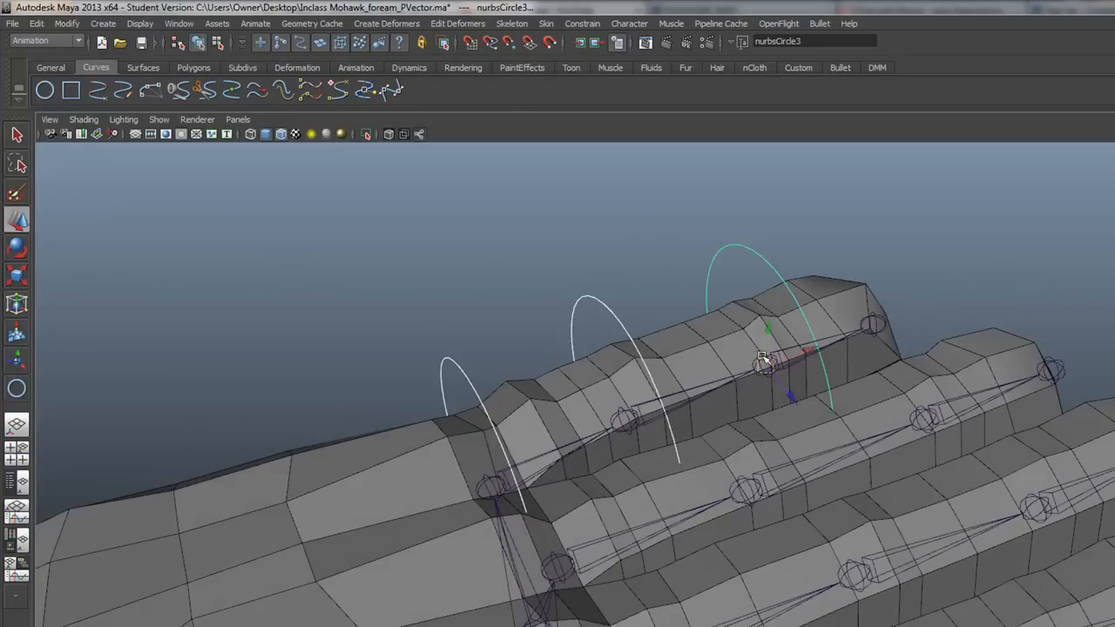
pyautogui.keyDown('alt'); pyautogui.moveTo(974, 359); pyautogui.dragTo(995, 343); pyautogui.keyUp('alt')
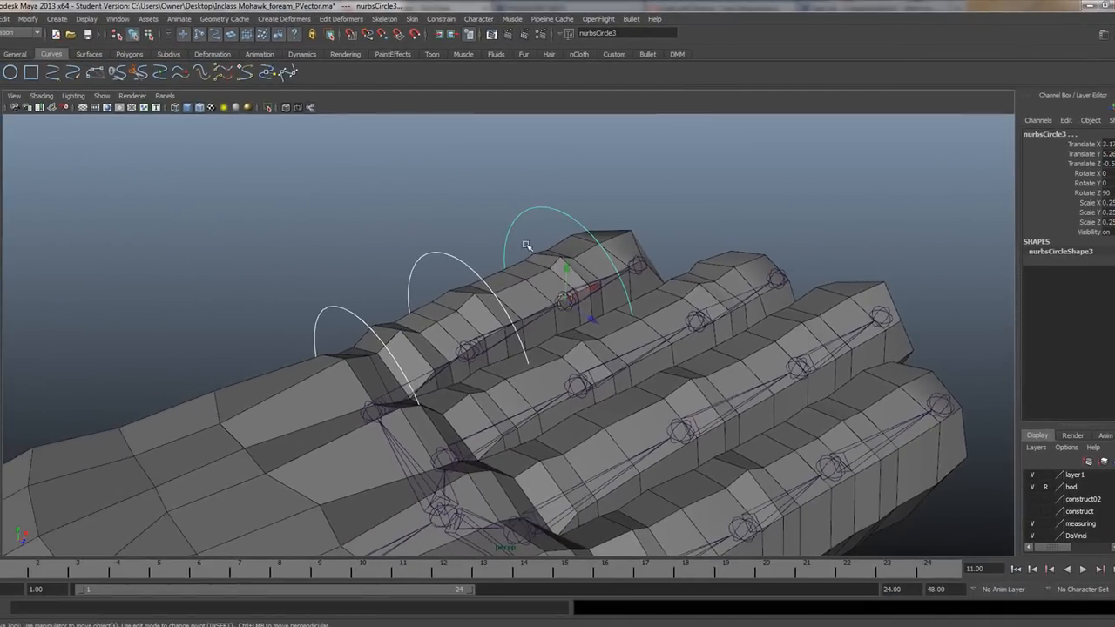
pyautogui.click(397, 207)
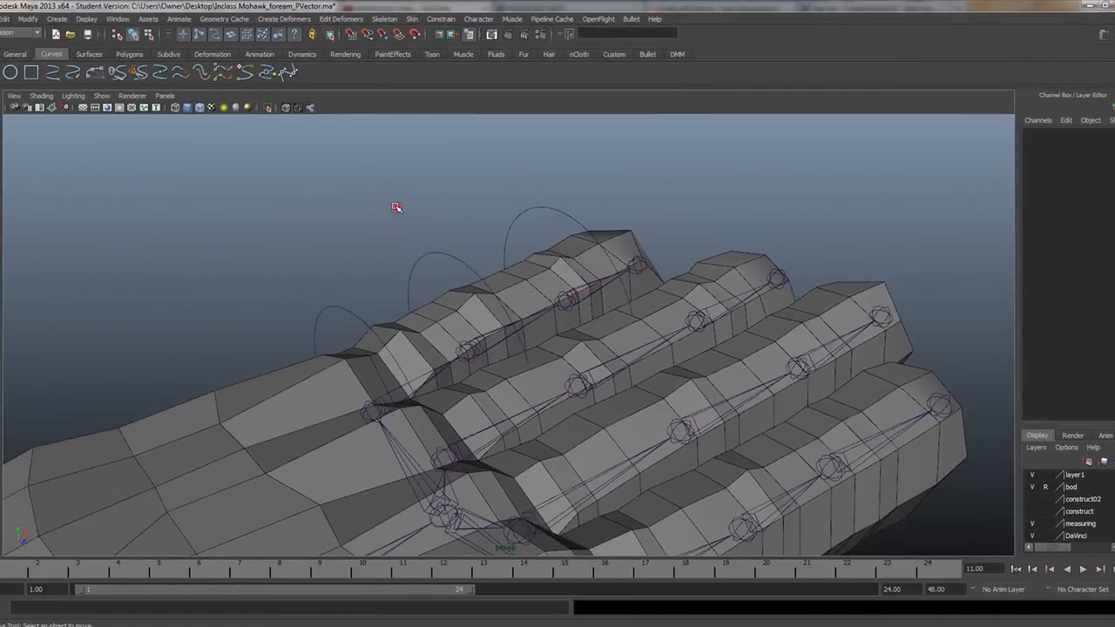
# Open the Script Editor and look over the JAMMSoft Joint Orient Tool script in its MEL page.
pyautogui.click(1114, 590)
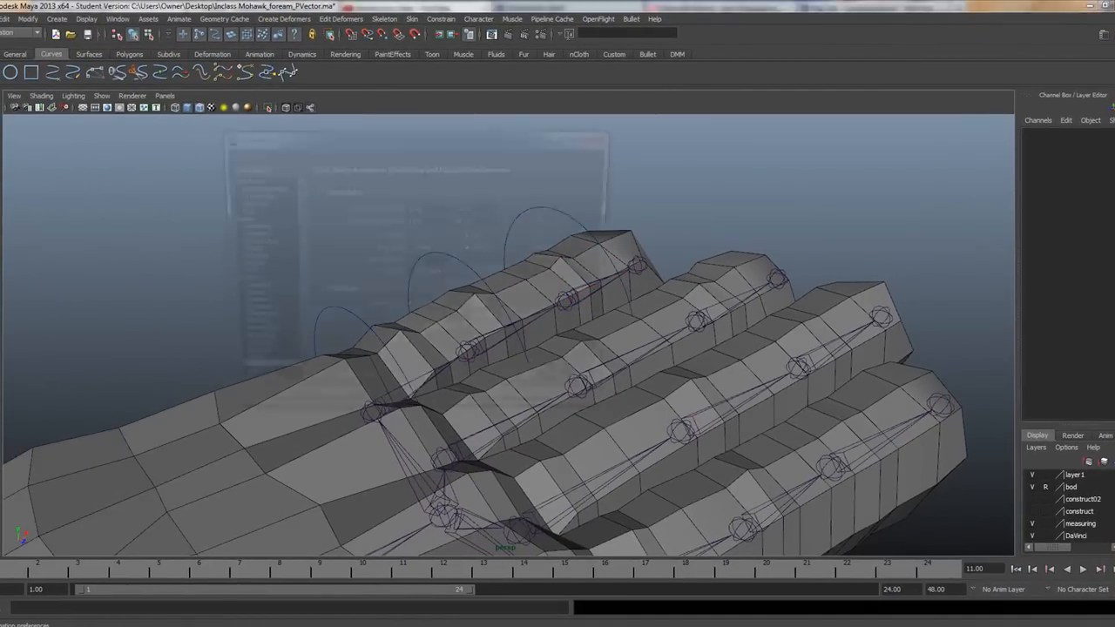
pyautogui.click(579, 411)
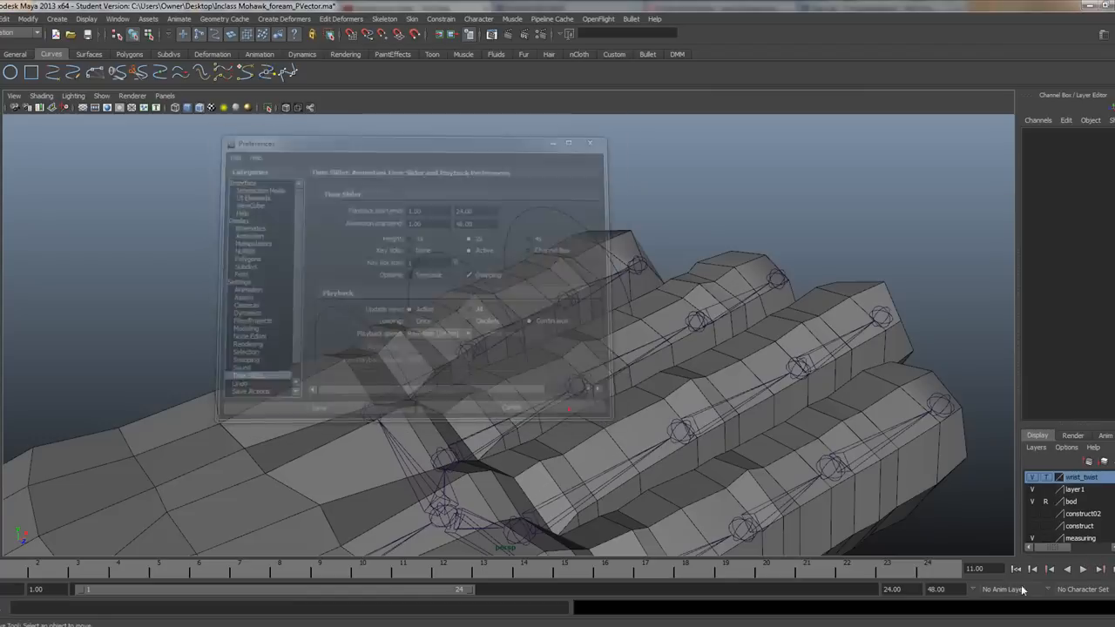
pyautogui.click(1114, 607)
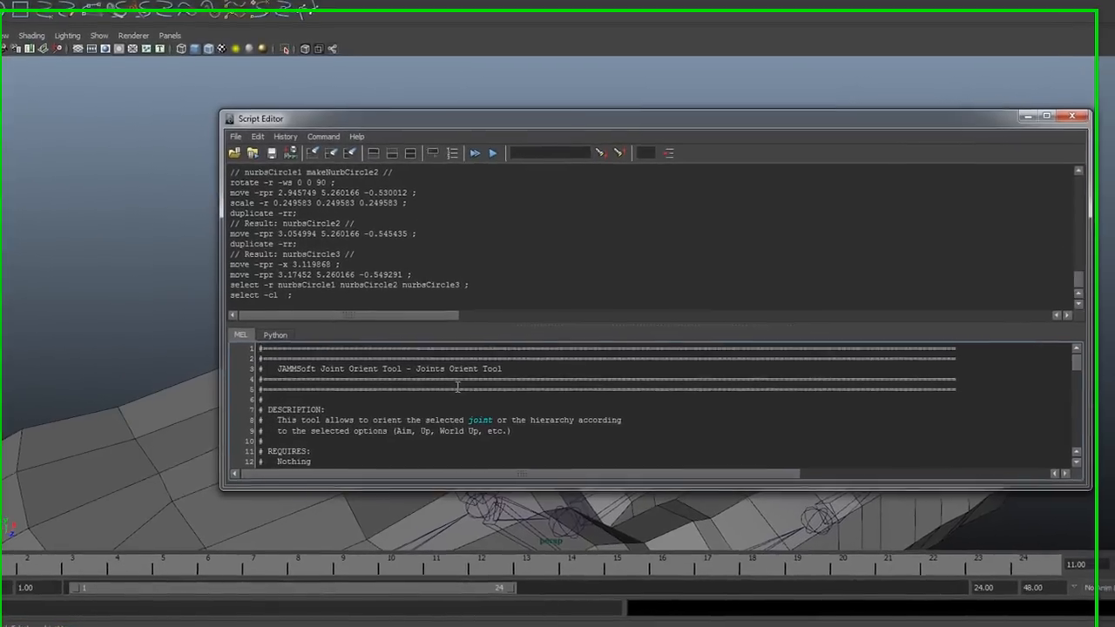
pyautogui.scroll(-5, 421, 410)
pyautogui.scroll(5, 397, 405)
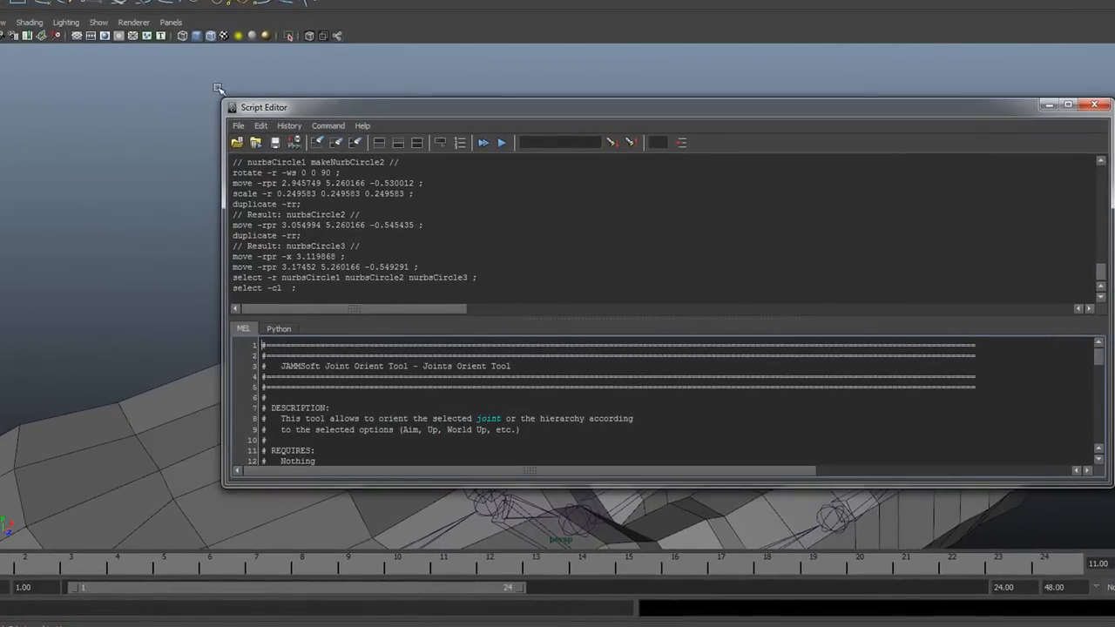
# Start opening a script file in the Script Editor and go to the AAU folder on the J: drive.
pyautogui.click(237, 143)
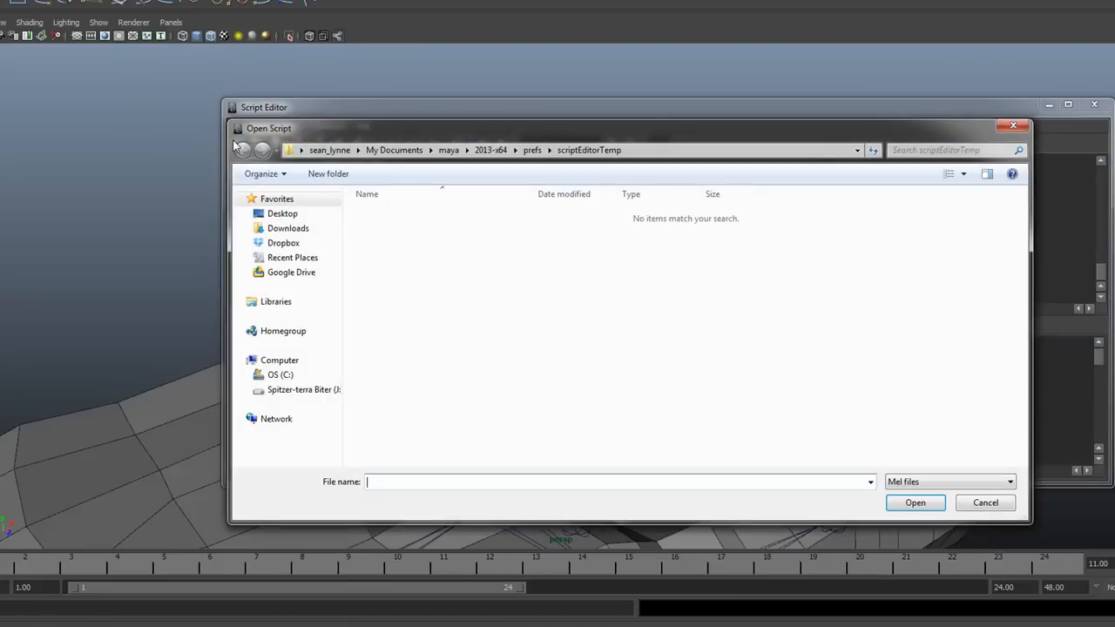
pyautogui.click(318, 390)
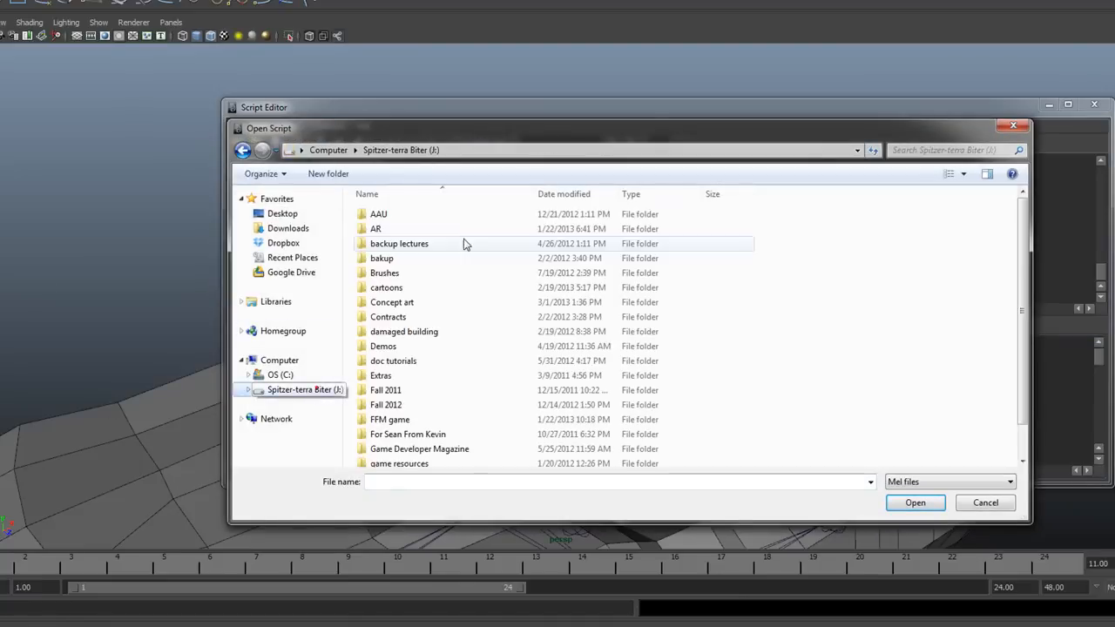
pyautogui.doubleClick(370, 216)
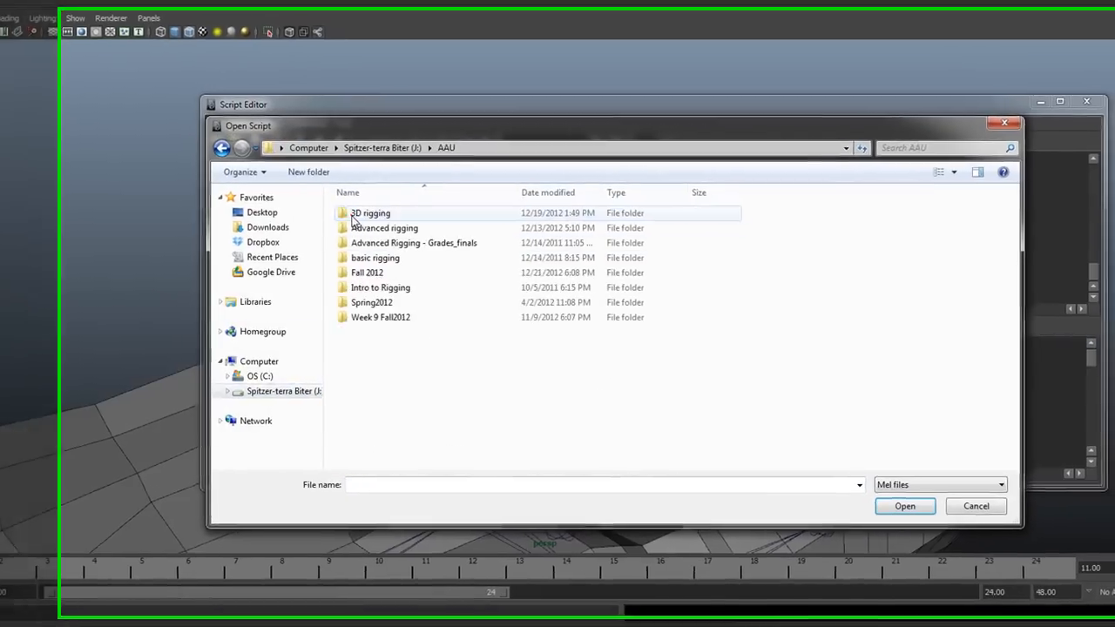
pyautogui.doubleClick(355, 214)
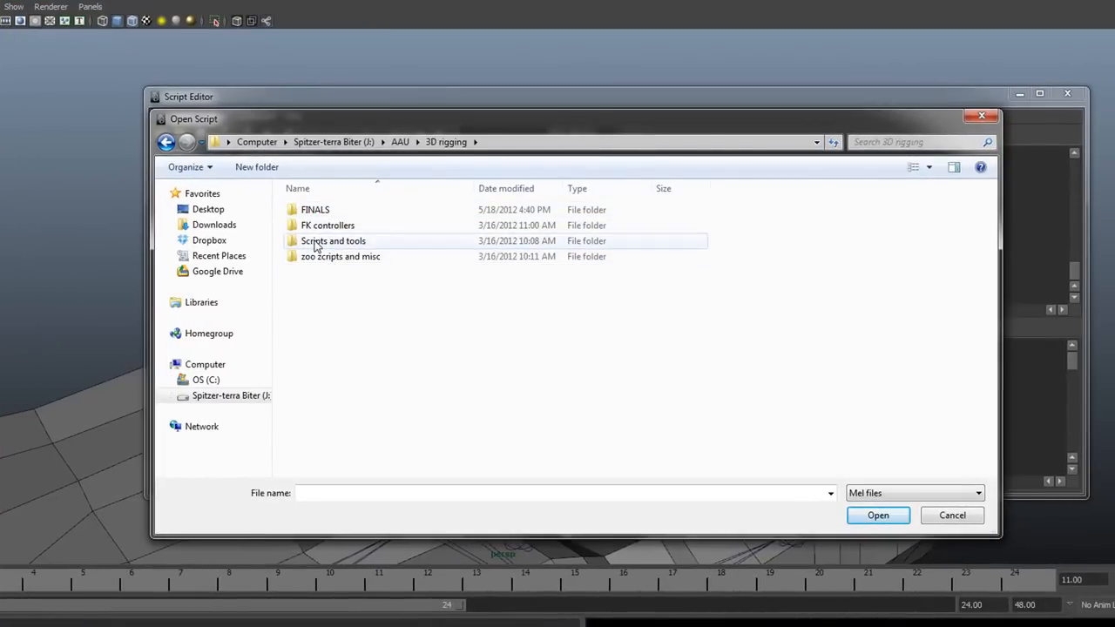
pyautogui.doubleClick(326, 246)
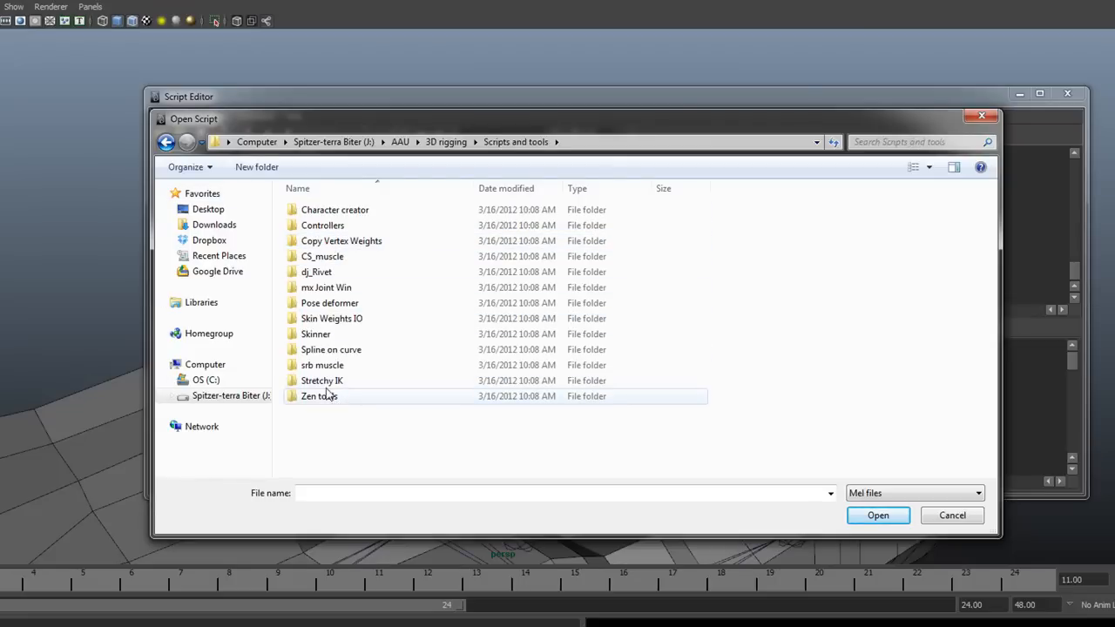
pyautogui.click(167, 143)
pyautogui.click(167, 143)
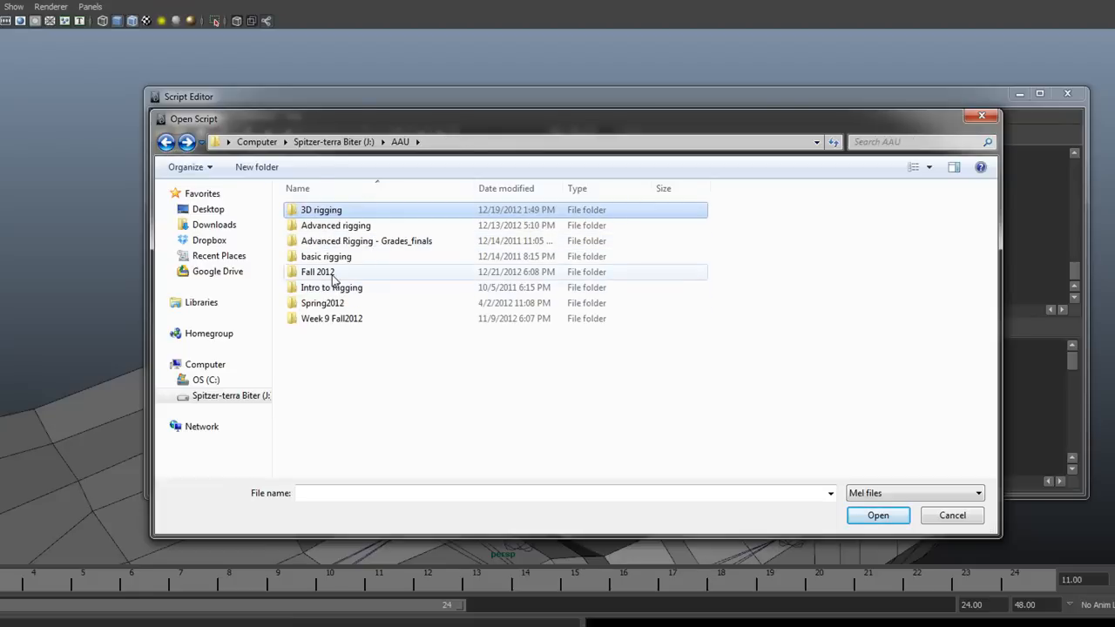
# Browse to the Week 12 folder inside Fall 2012, FINALS_basic rigging, OUT.
pyautogui.doubleClick(319, 272)
pyautogui.doubleClick(322, 226)
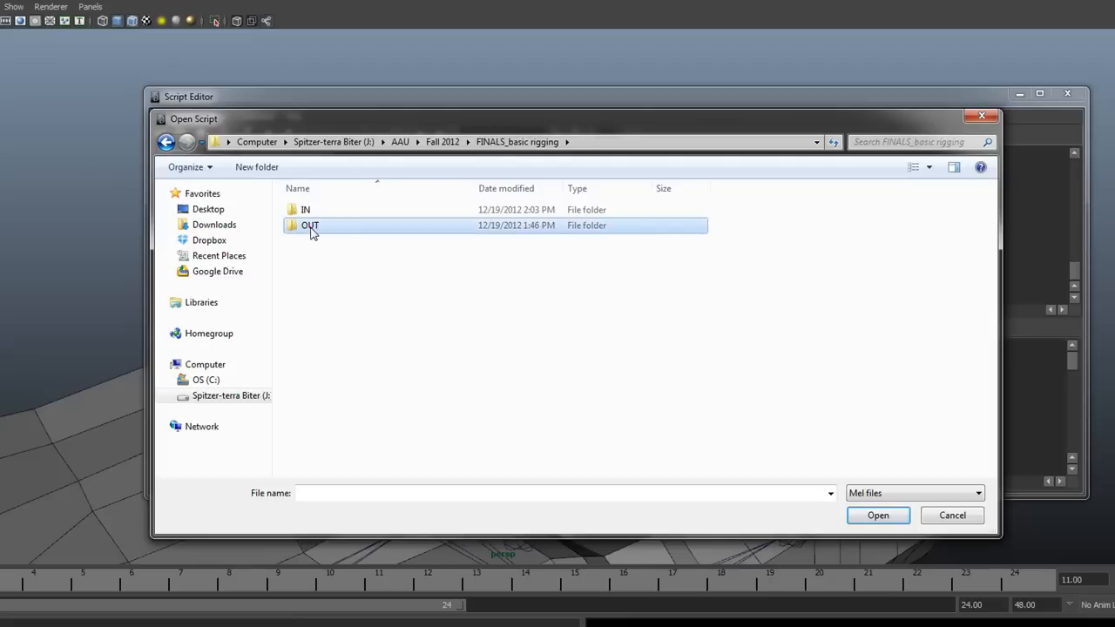
pyautogui.doubleClick(311, 228)
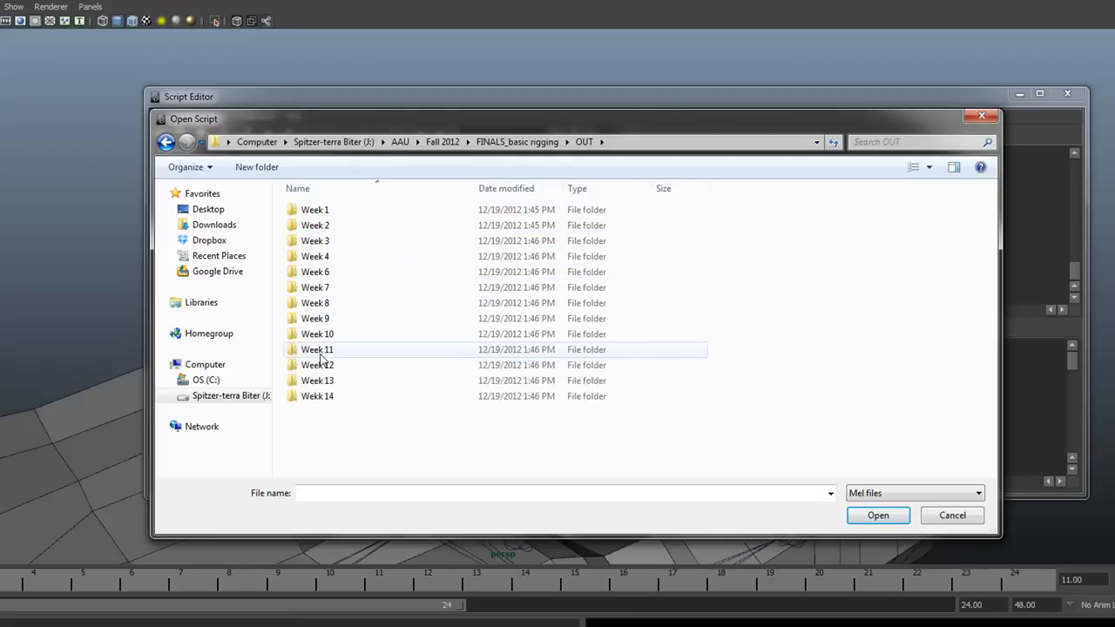
pyautogui.doubleClick(317, 350)
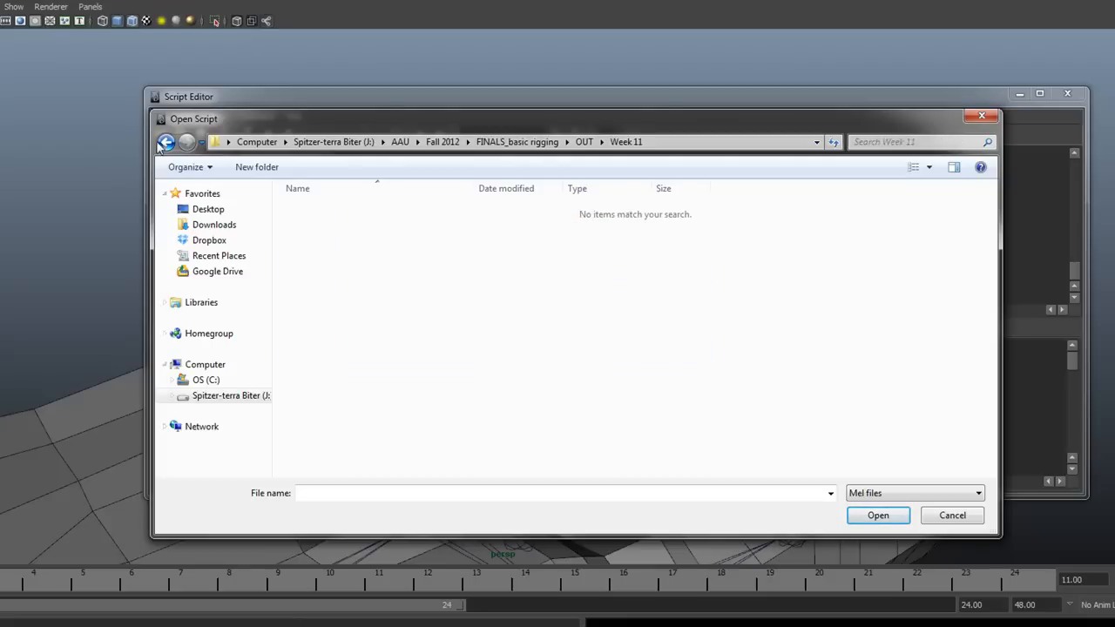
pyautogui.click(165, 142)
pyautogui.doubleClick(333, 365)
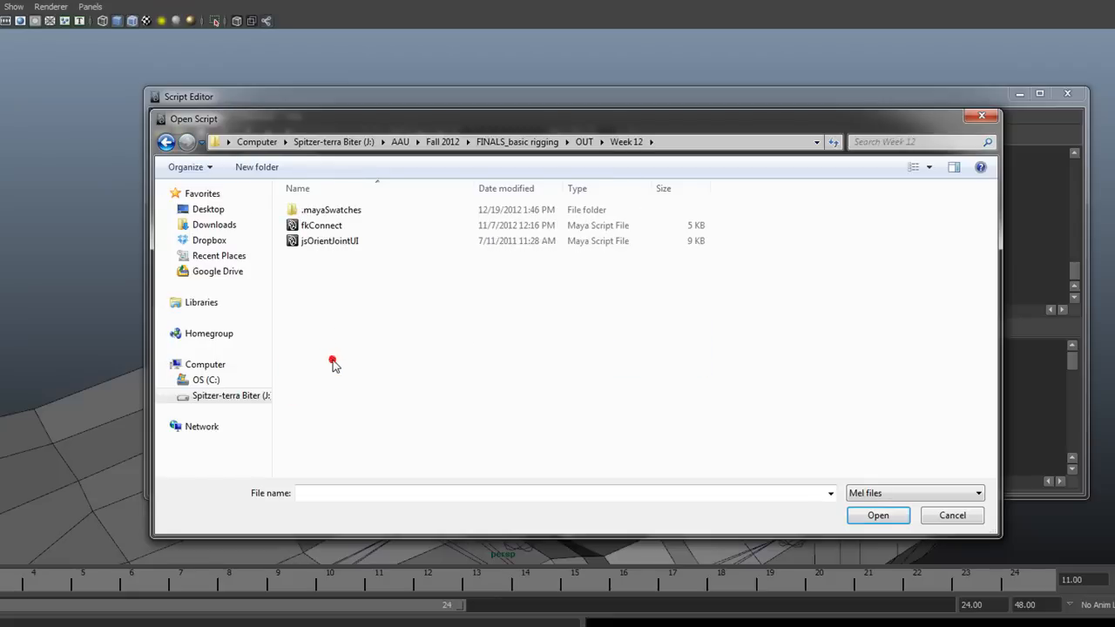
# Copy the fkConnect script file from Week 12 into the Script Editor's default scriptEditorTemp folder.
pyautogui.click(311, 228)
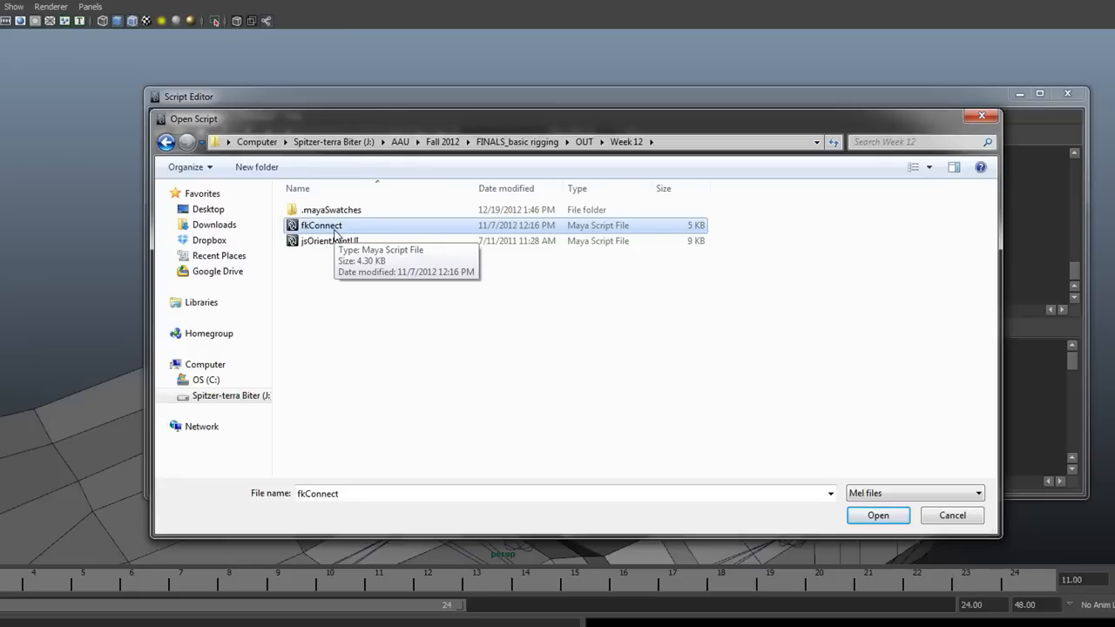
pyautogui.rightClick(332, 230)
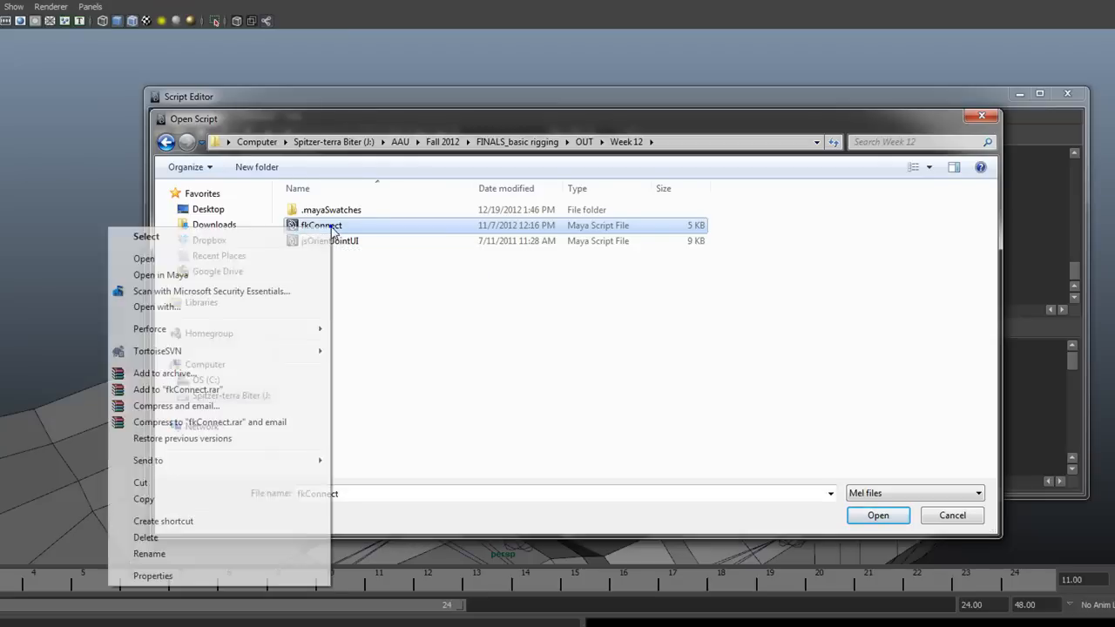
pyautogui.click(168, 502)
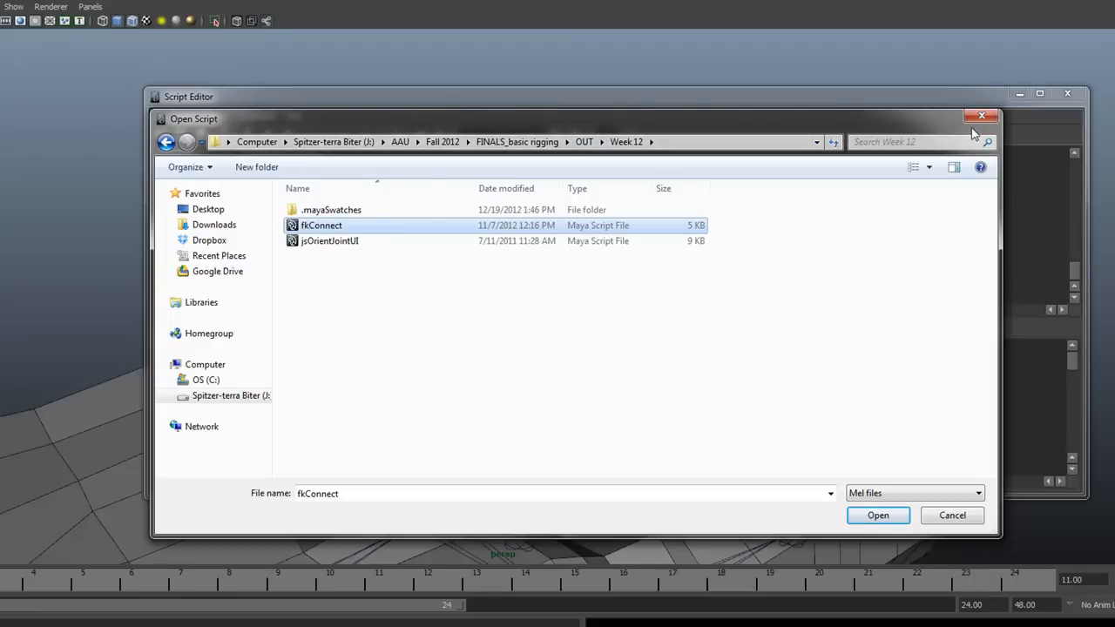
pyautogui.click(952, 515)
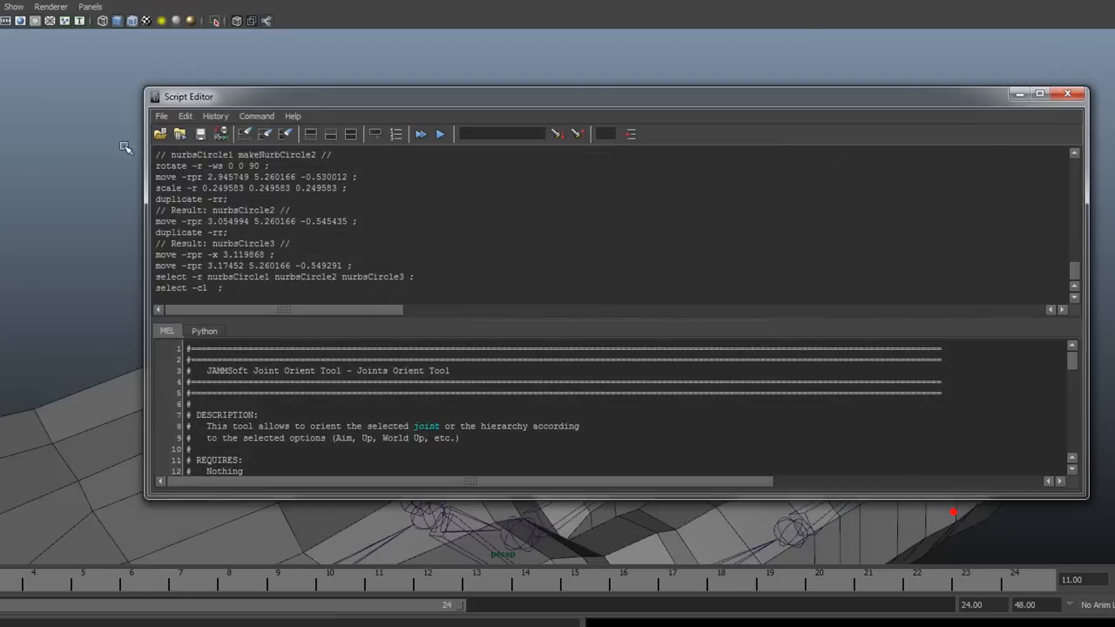
pyautogui.click(156, 132)
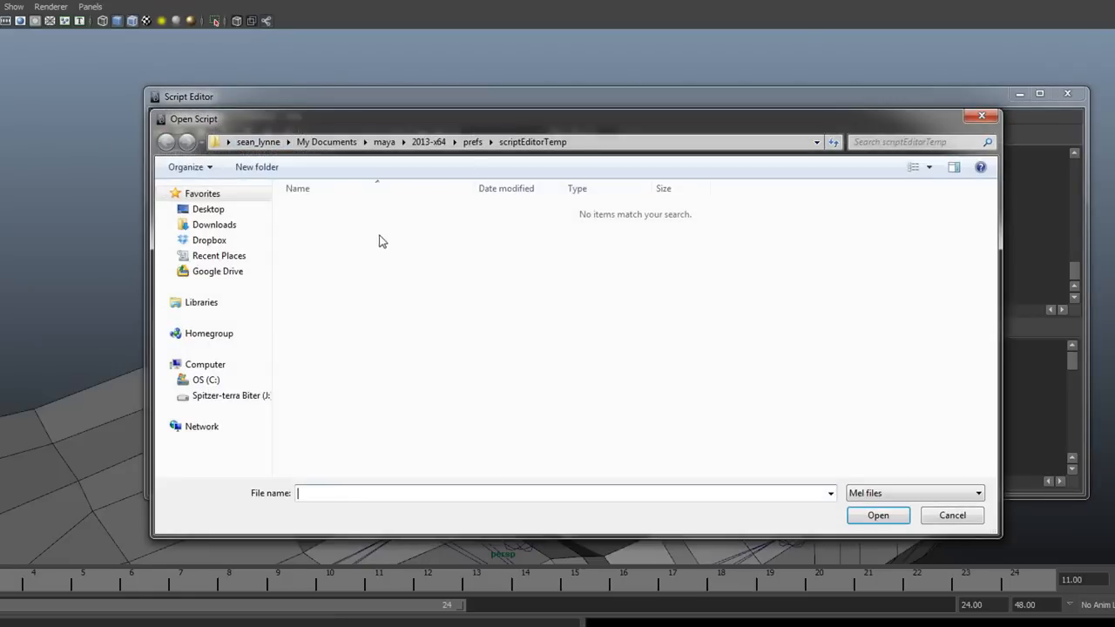
pyautogui.rightClick(340, 282)
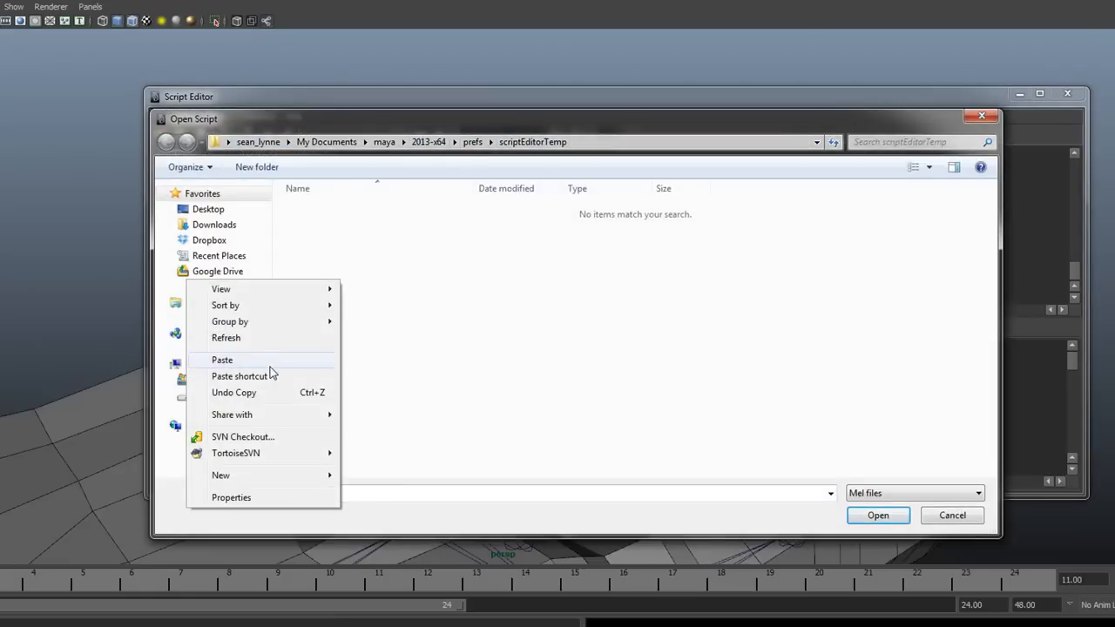
pyautogui.click(246, 362)
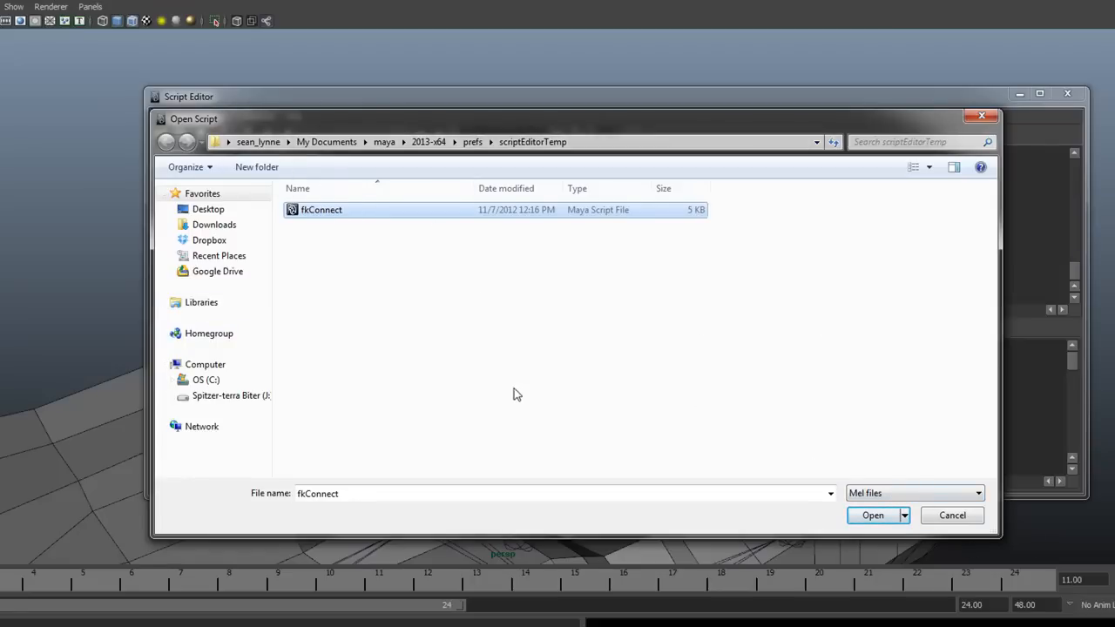
# Load the fkConnect script into the MEL page of the Script Editor and execute all of it.
pyautogui.moveTo(589, 119); pyautogui.dragTo(494, 78)
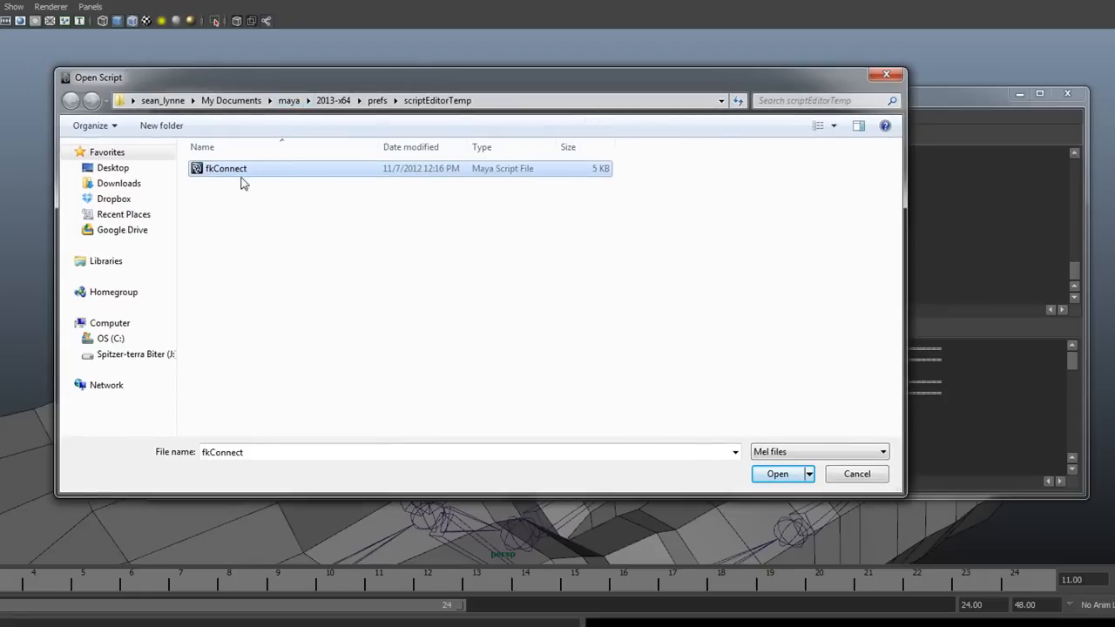
pyautogui.click(776, 476)
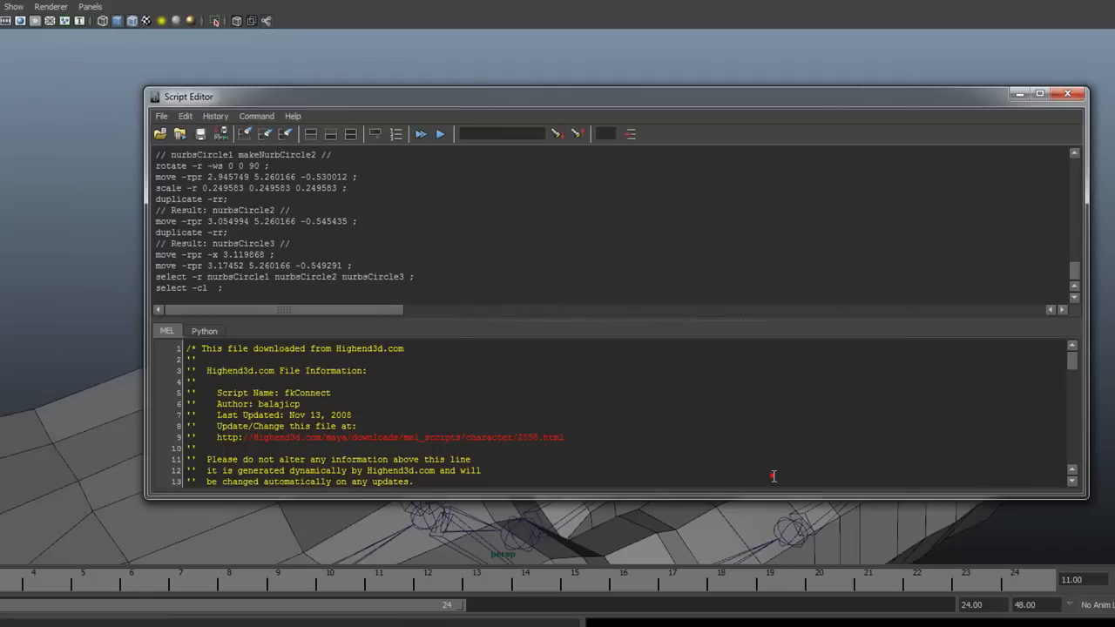
pyautogui.moveTo(1067, 360); pyautogui.dragTo(1066, 460)
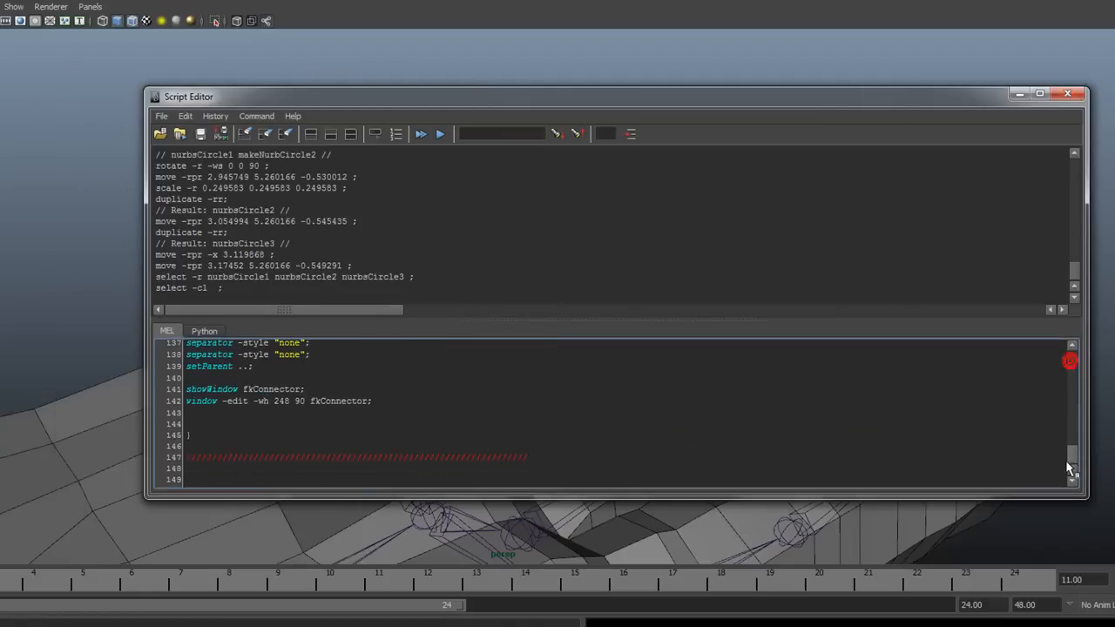
pyautogui.click(424, 135)
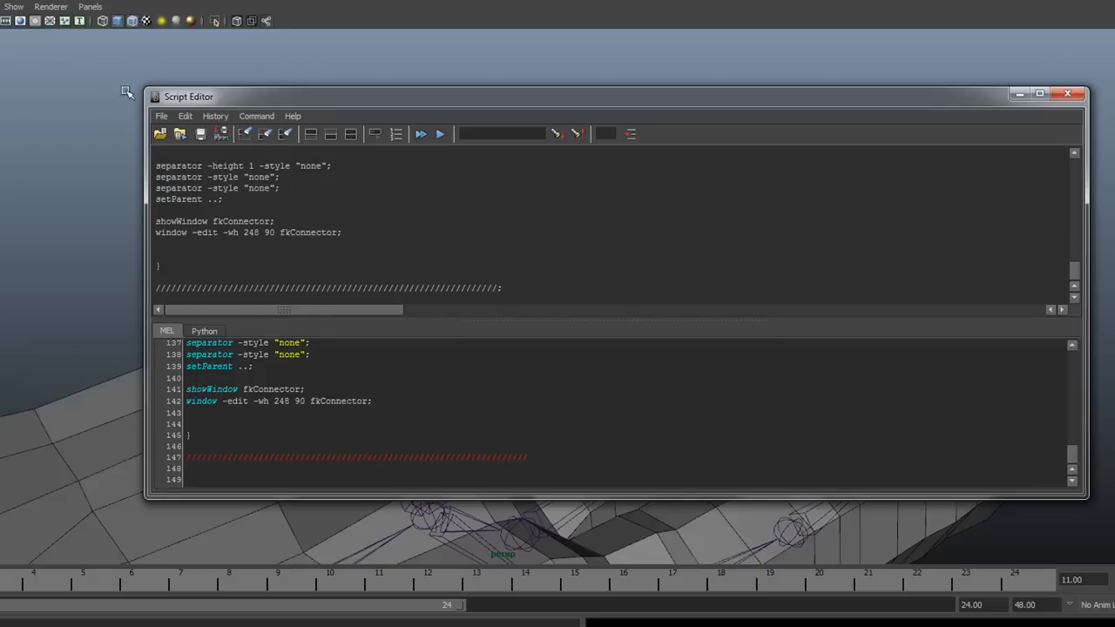
# Copy the command name fkConnect from the usage notes in the script's header comments.
pyautogui.moveTo(1072, 454); pyautogui.dragTo(1053, 378)
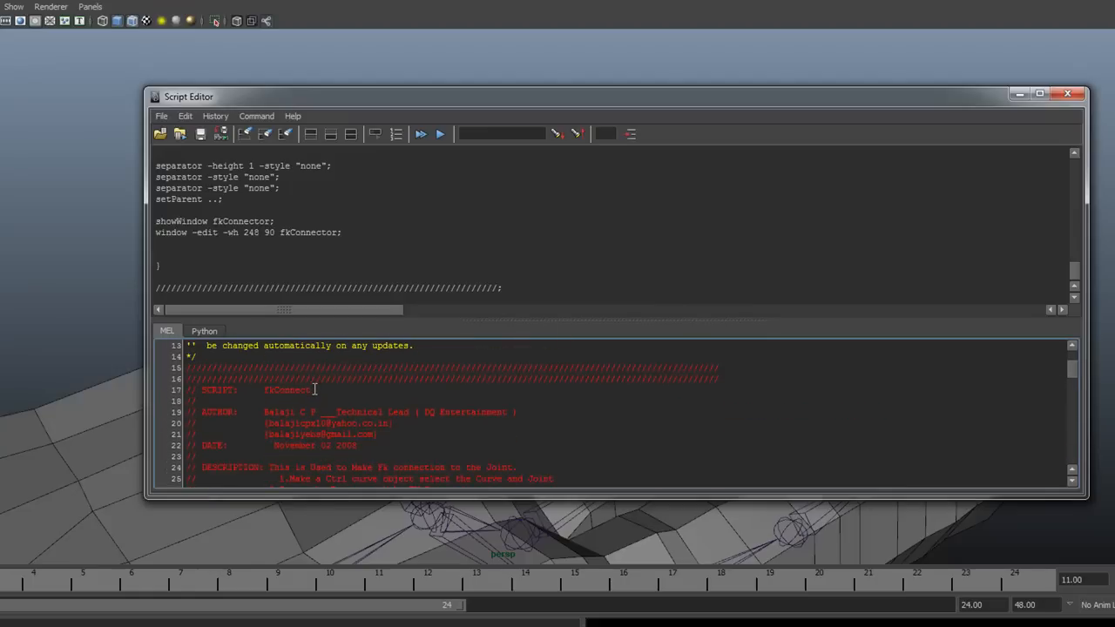
pyautogui.moveTo(311, 391); pyautogui.dragTo(269, 393)
pyautogui.rightClick(265, 391)
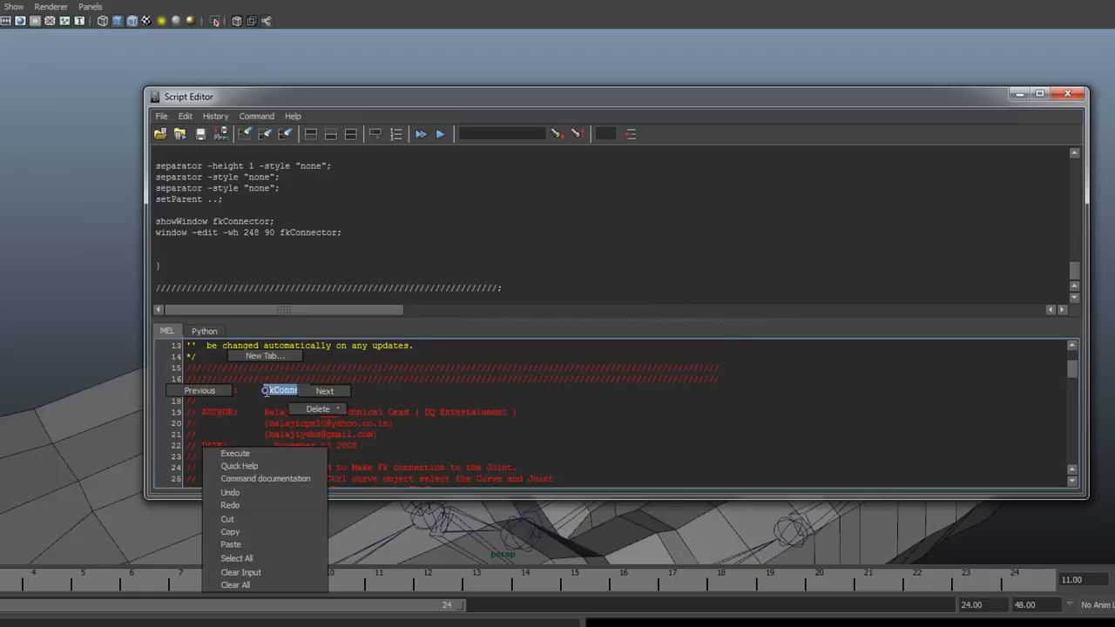
pyautogui.click(262, 531)
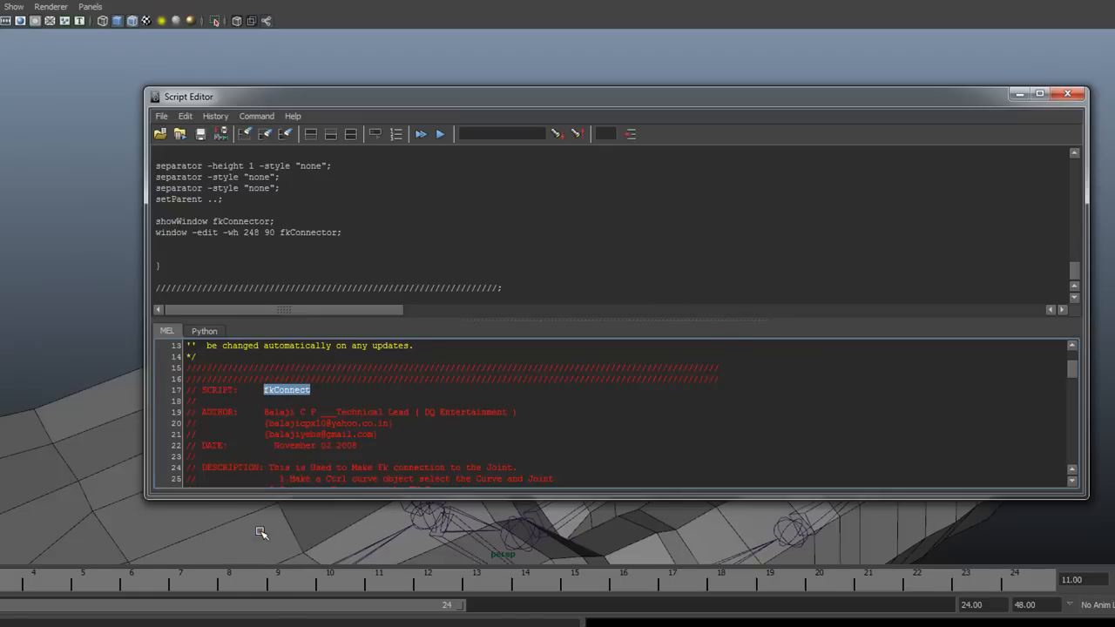
pyautogui.click(629, 447)
pyautogui.scroll(-5, 629, 448)
pyautogui.scroll(3, 629, 446)
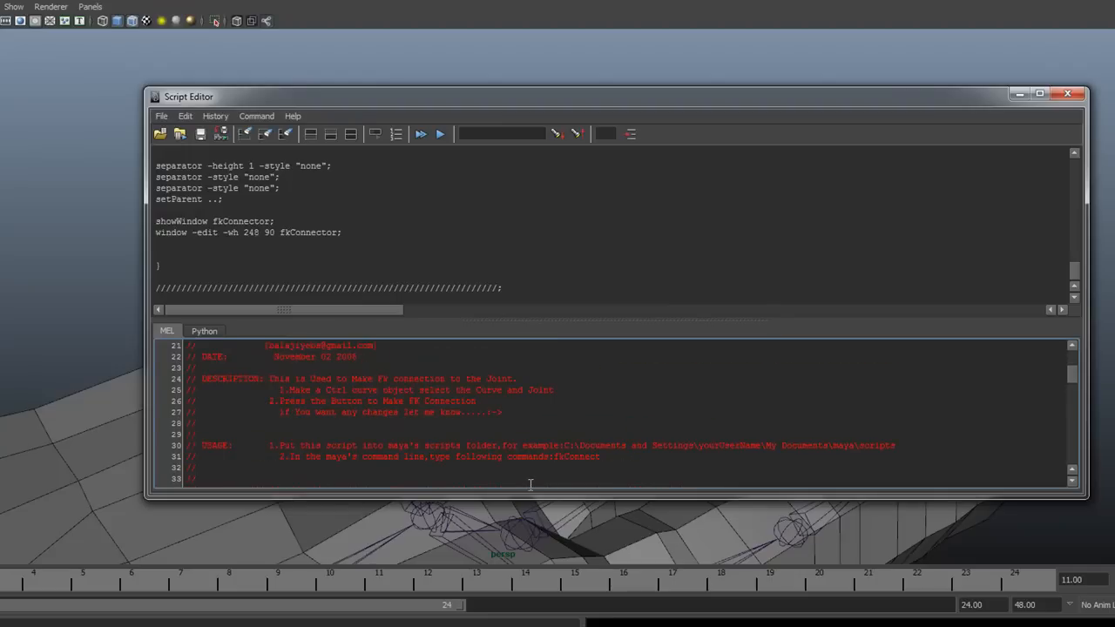
pyautogui.moveTo(602, 458); pyautogui.dragTo(566, 459)
pyautogui.moveTo(558, 456); pyautogui.dragTo(539, 601, button='right')
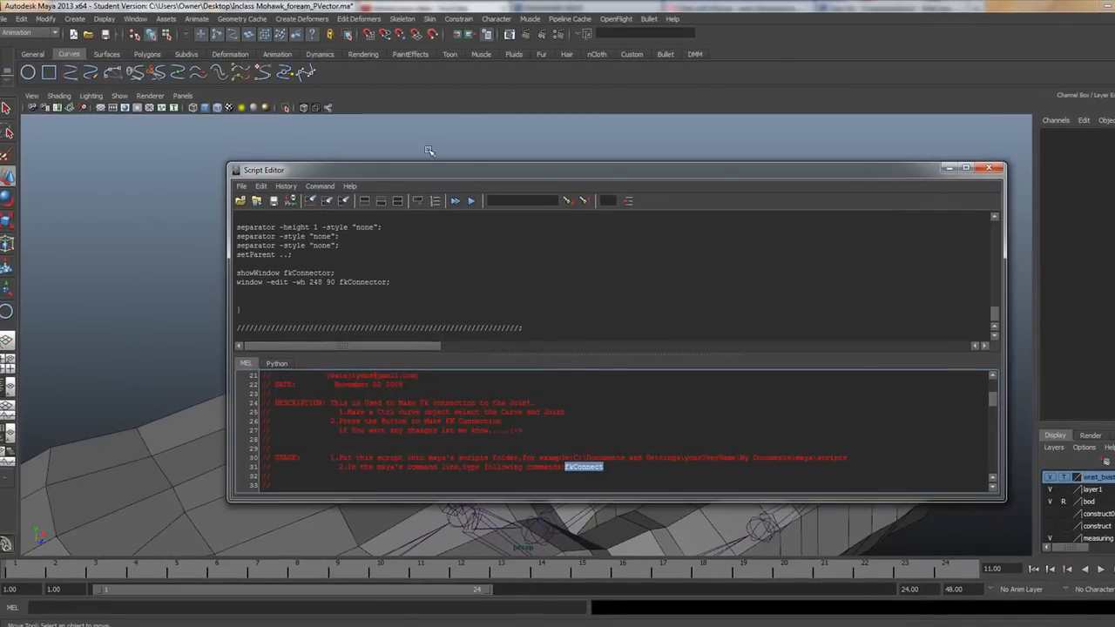
# Move the Script Editor clear of the hand and select the first pinky circle plus the pinky's base joint.
pyautogui.moveTo(482, 170); pyautogui.dragTo(583, 94)
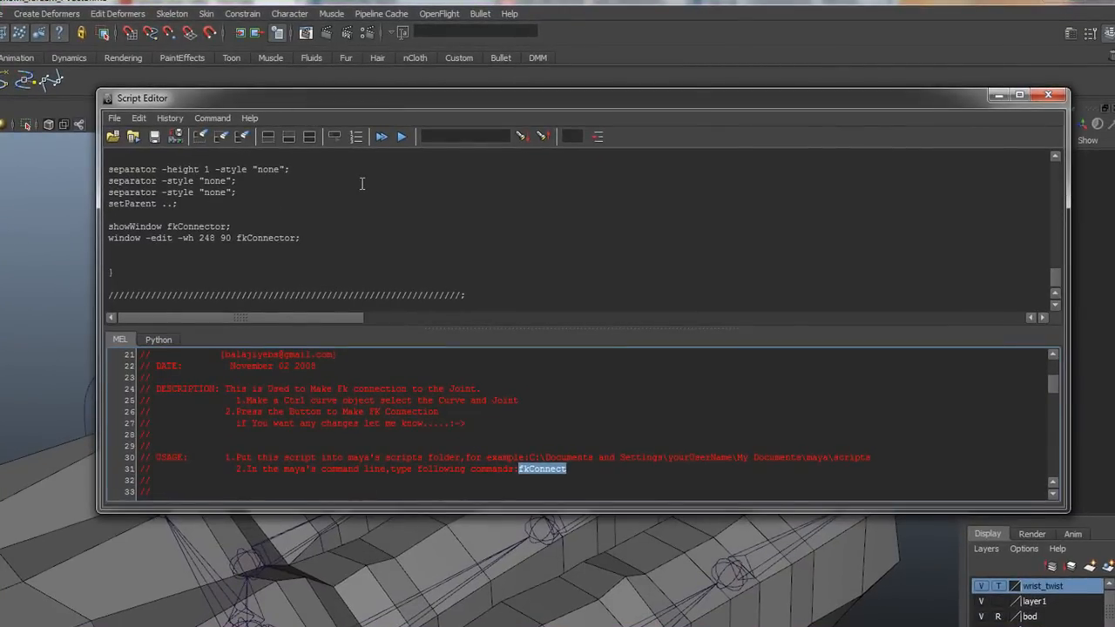
pyautogui.moveTo(392, 95); pyautogui.dragTo(885, 95)
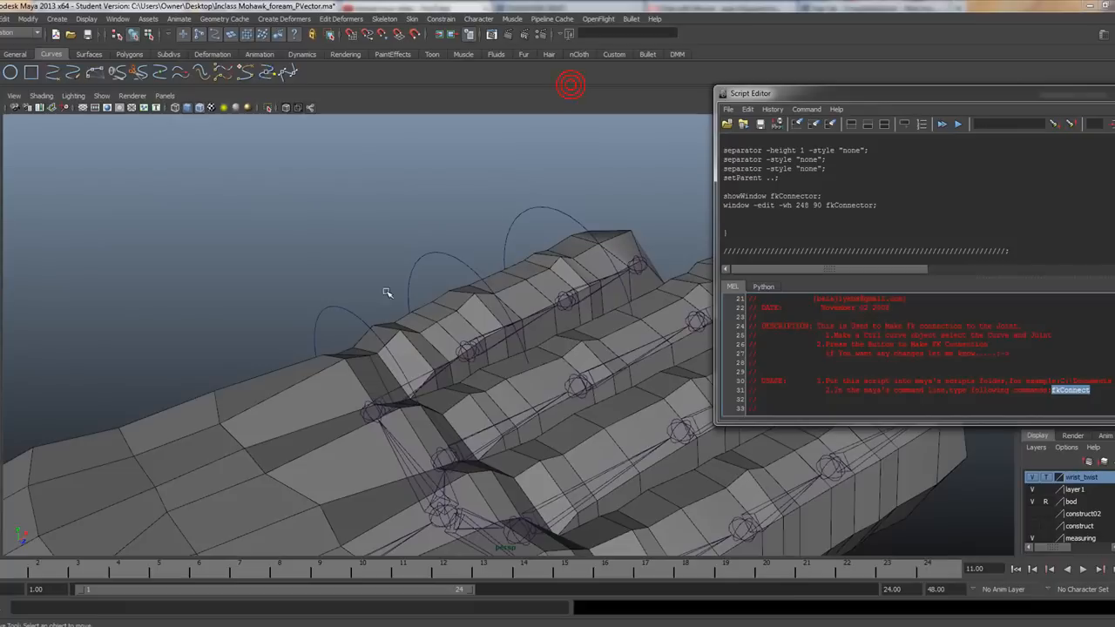
pyautogui.click(360, 323)
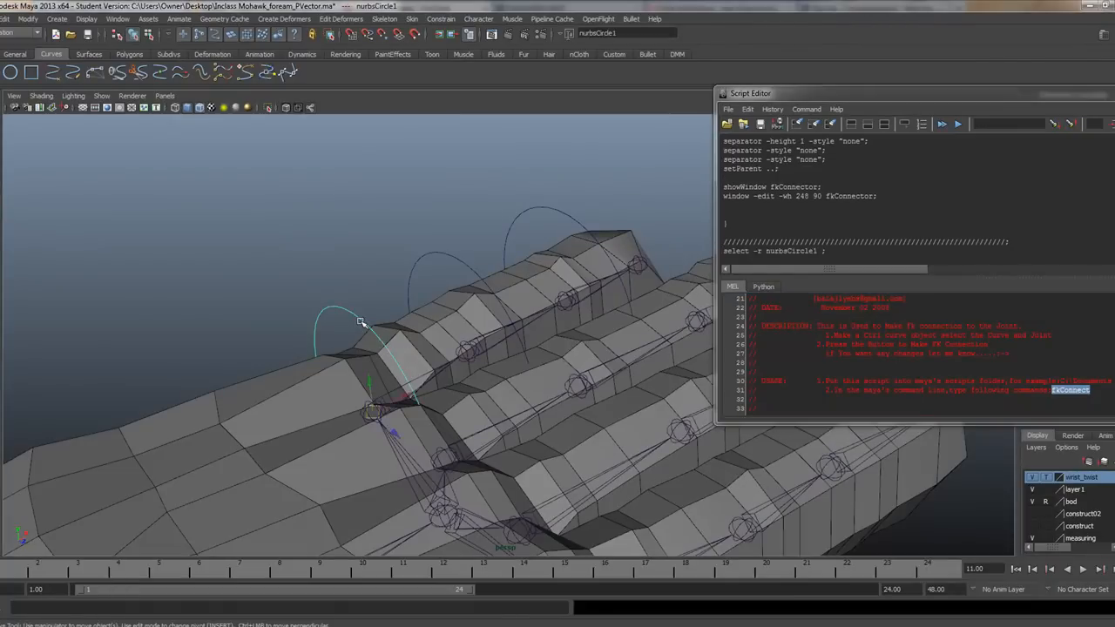
pyautogui.press('q')
pyautogui.keyDown('shift'); pyautogui.click(370, 408); pyautogui.keyUp('shift')
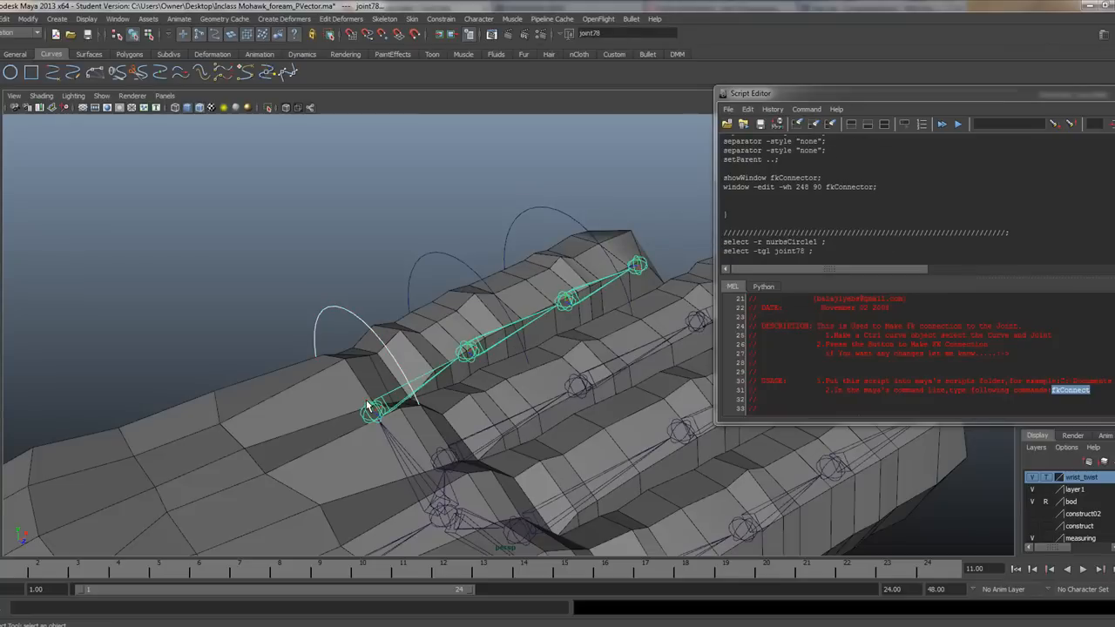
# Run the fkConnect command and connect the selected circle to the pinky's base joint.
pyautogui.click(28, 607)
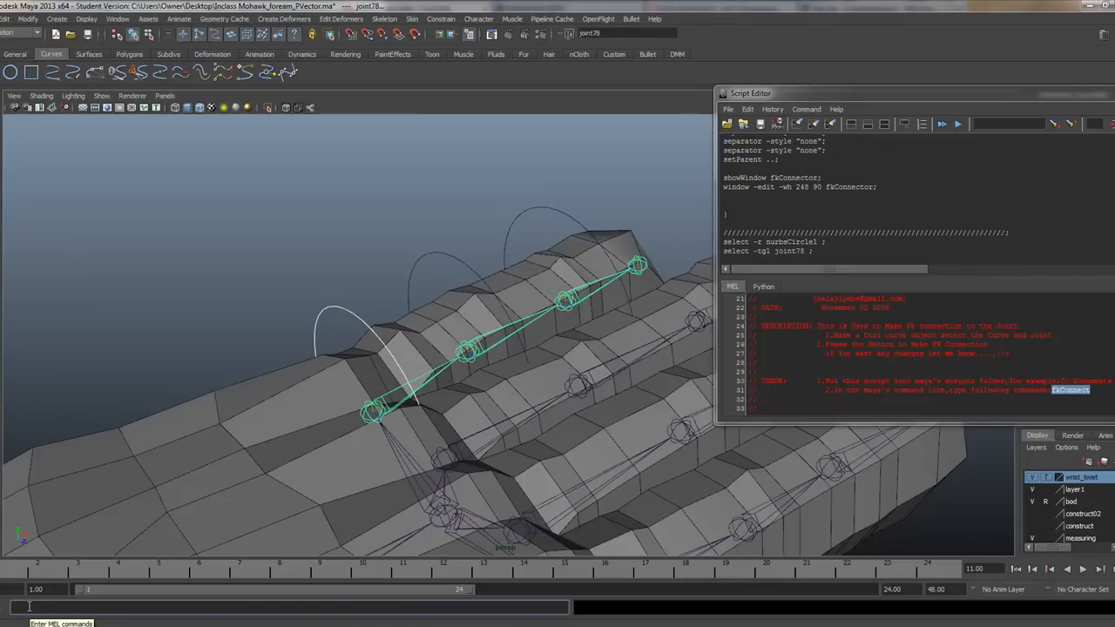
pyautogui.hotkey('ctrl', 'v')
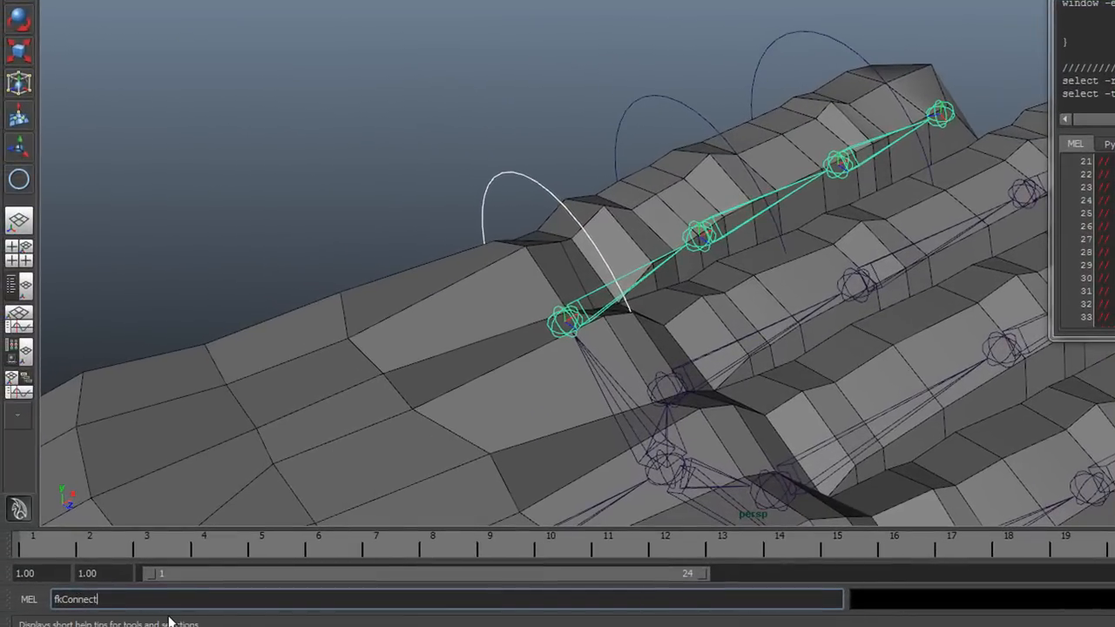
pyautogui.press('Return')
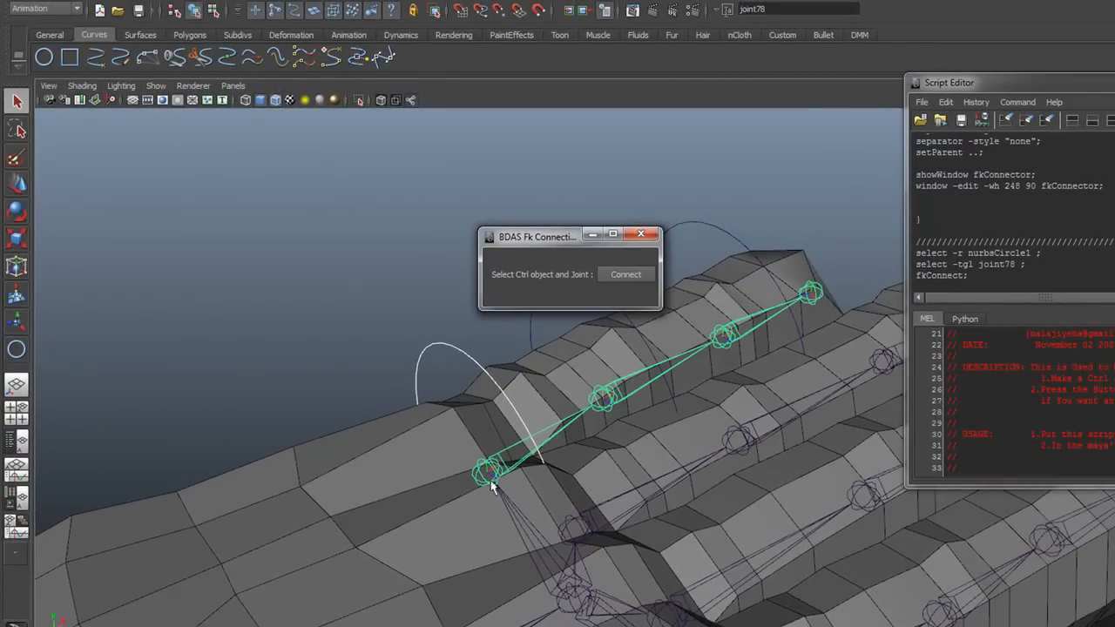
pyautogui.click(618, 274)
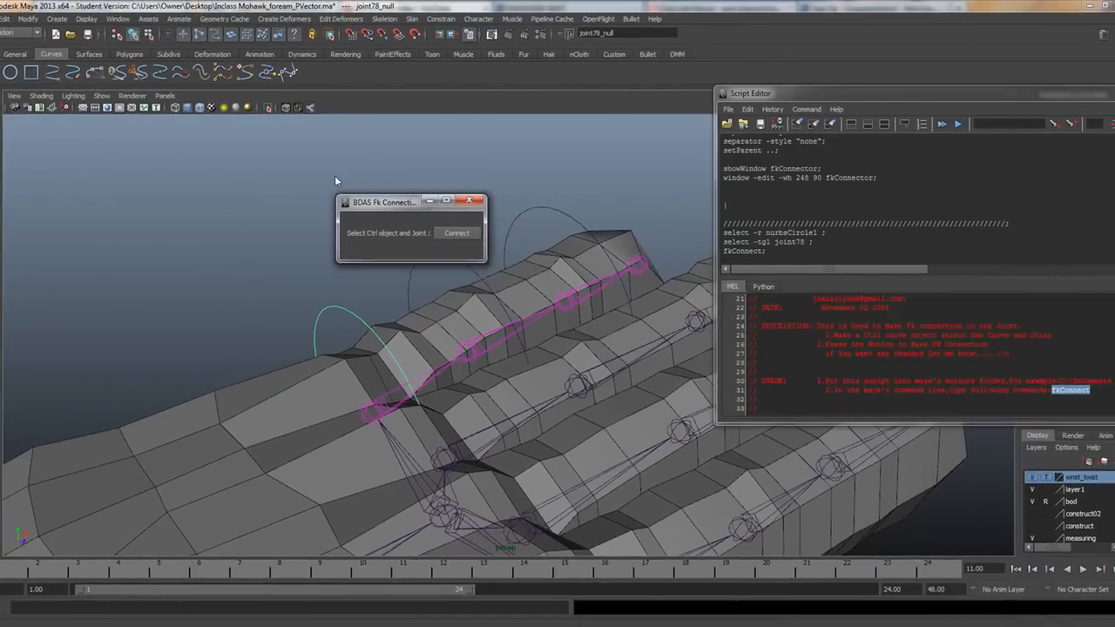
# Clear the windows from the pinky, test the connection by rotating the base circle around Z, and undo the rotation.
pyautogui.moveTo(444, 225); pyautogui.dragTo(244, 143)
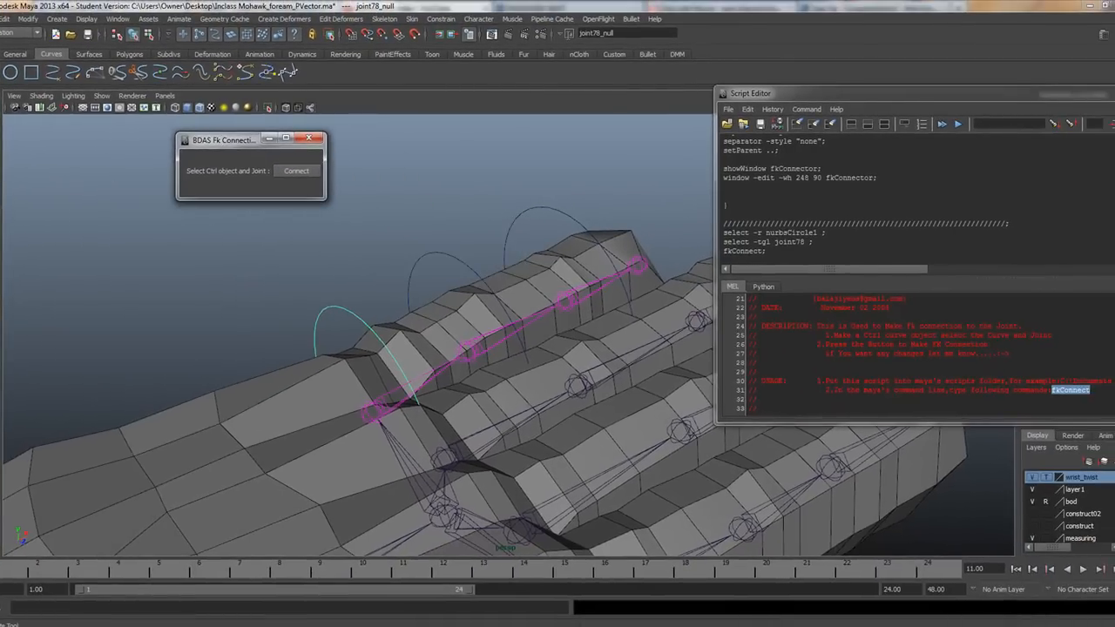
pyautogui.click(386, 382)
pyautogui.moveTo(902, 91); pyautogui.dragTo(751, 396)
pyautogui.click(330, 305)
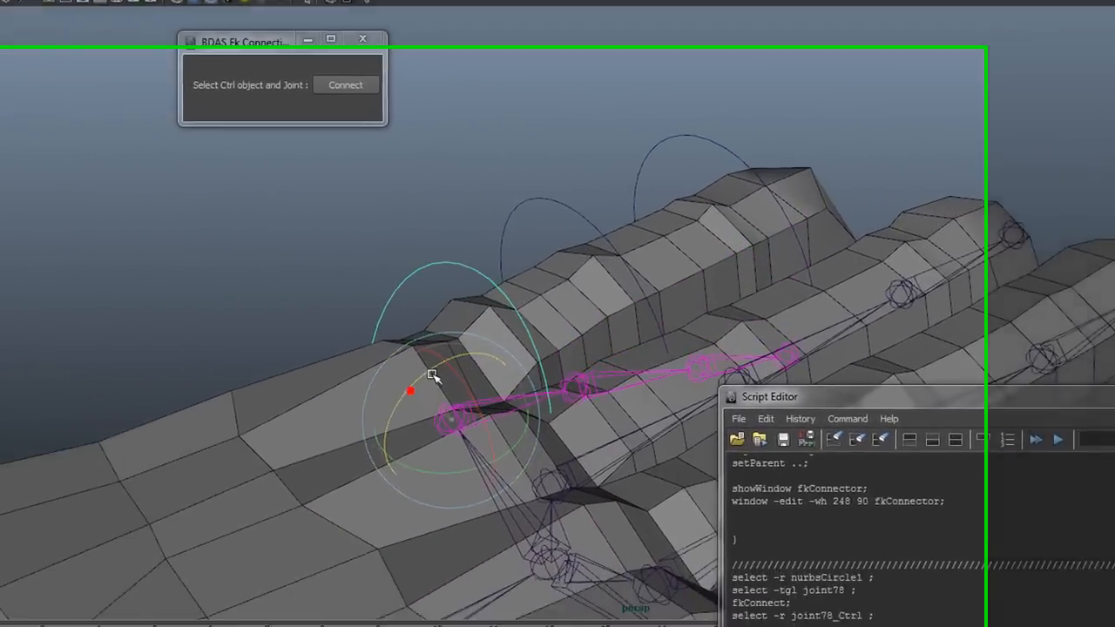
pyautogui.moveTo(432, 375); pyautogui.dragTo(397, 411)
pyautogui.moveTo(514, 362); pyautogui.dragTo(511, 366)
pyautogui.hotkey('ctrl', 'z')
pyautogui.keyDown('alt'); pyautogui.moveTo(626, 452); pyautogui.dragTo(517, 400); pyautogui.keyUp('alt')
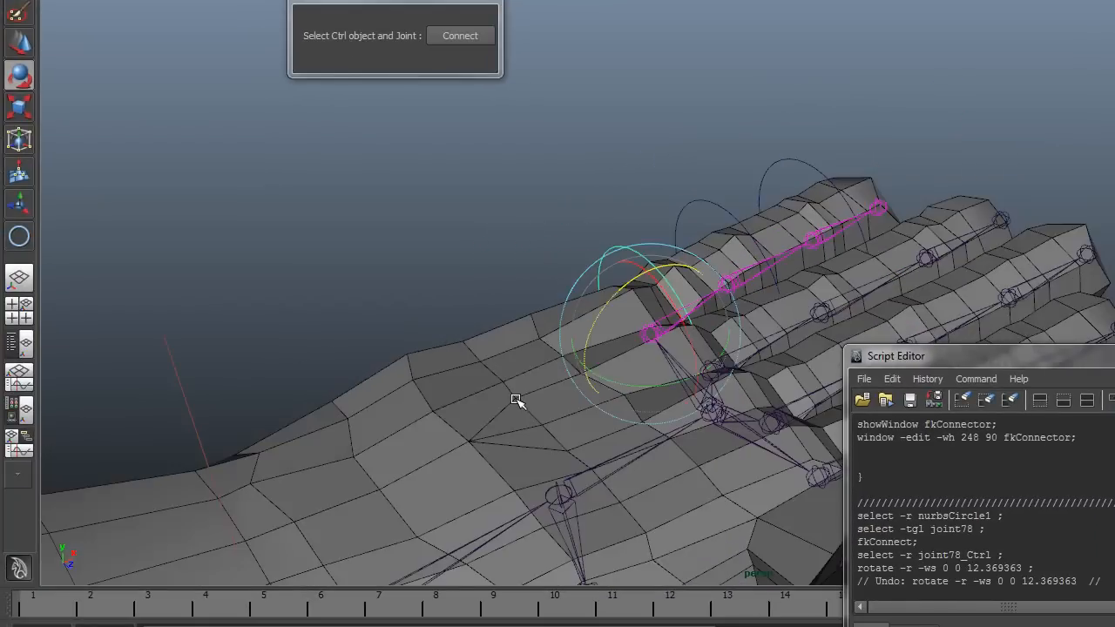
pyautogui.scroll(-5, 514, 398)
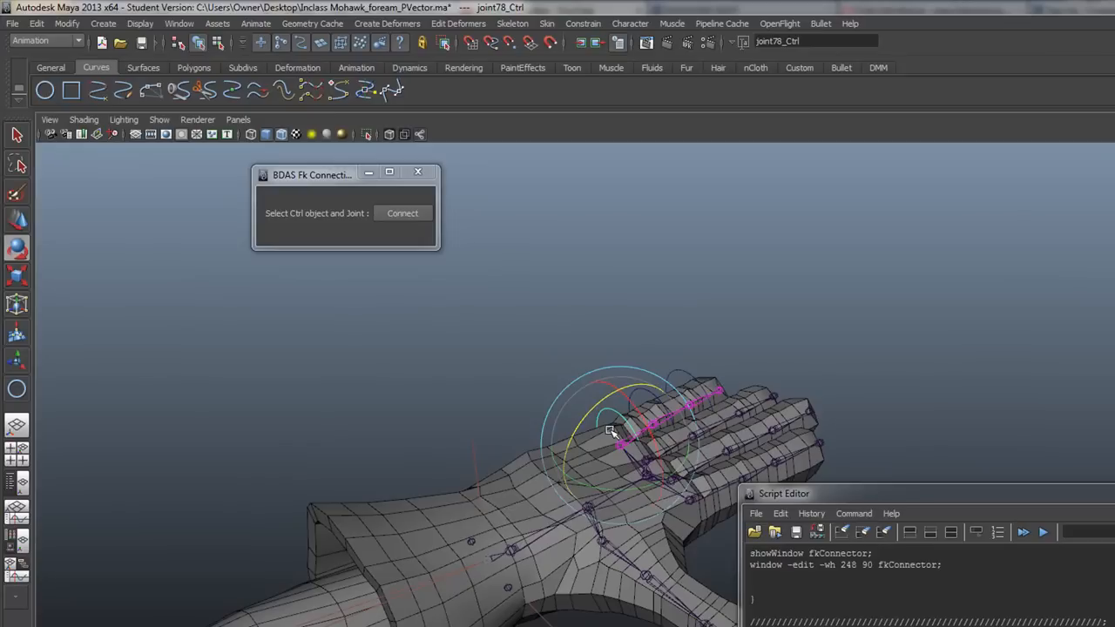
pyautogui.scroll(2, 619, 410)
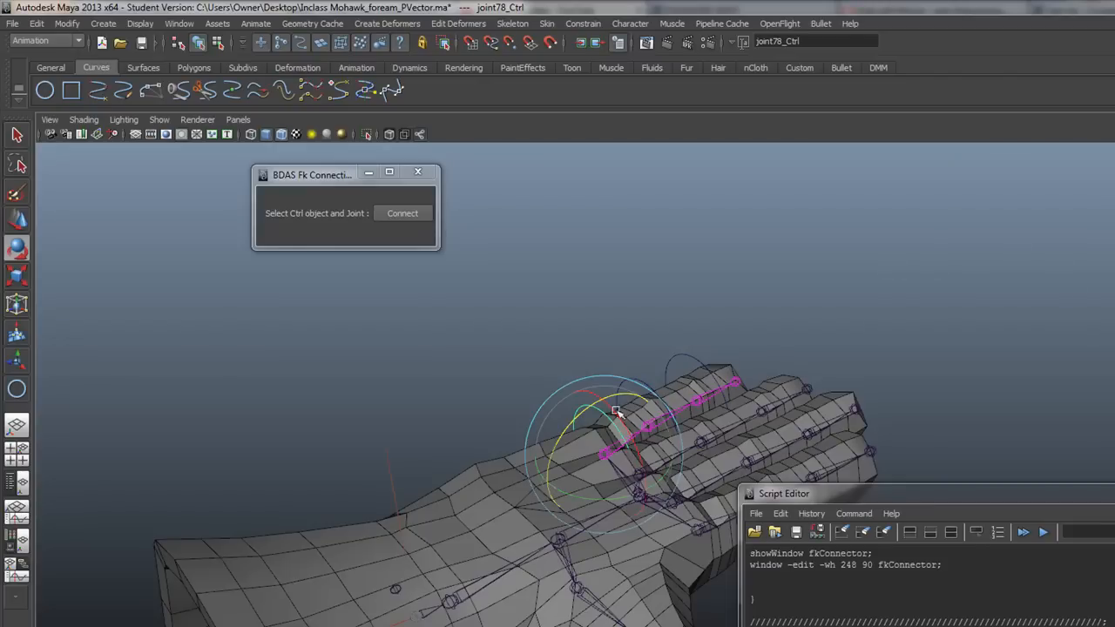
pyautogui.keyDown('alt'); pyautogui.moveTo(634, 403); pyautogui.dragTo(589, 419); pyautogui.keyUp('alt')
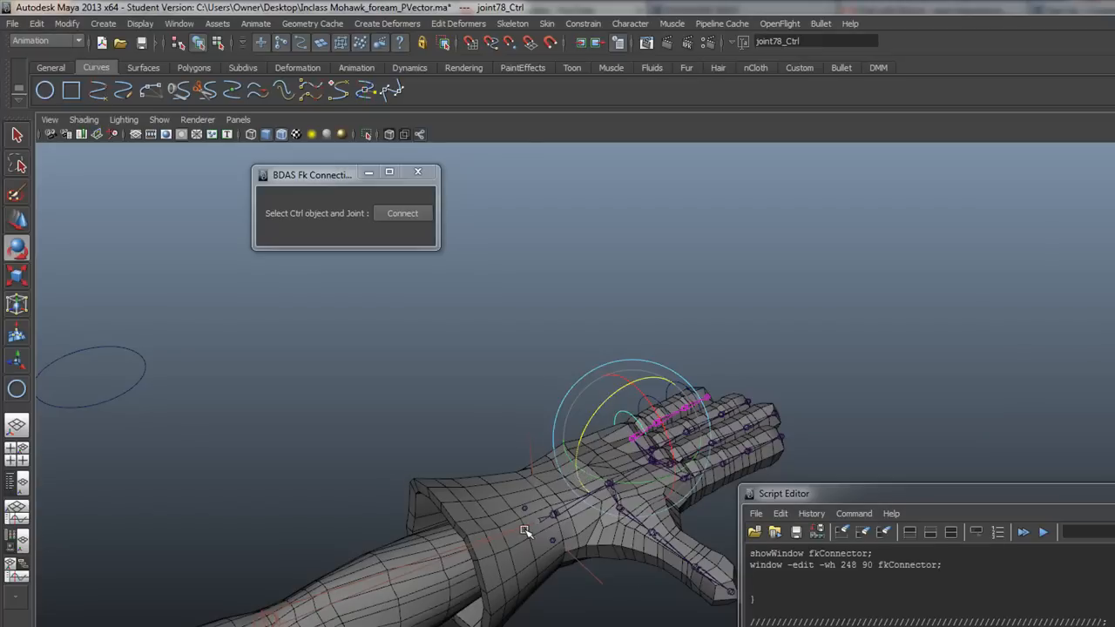
pyautogui.keyDown('alt'); pyautogui.moveTo(524, 524); pyautogui.dragTo(528, 529); pyautogui.keyUp('alt')
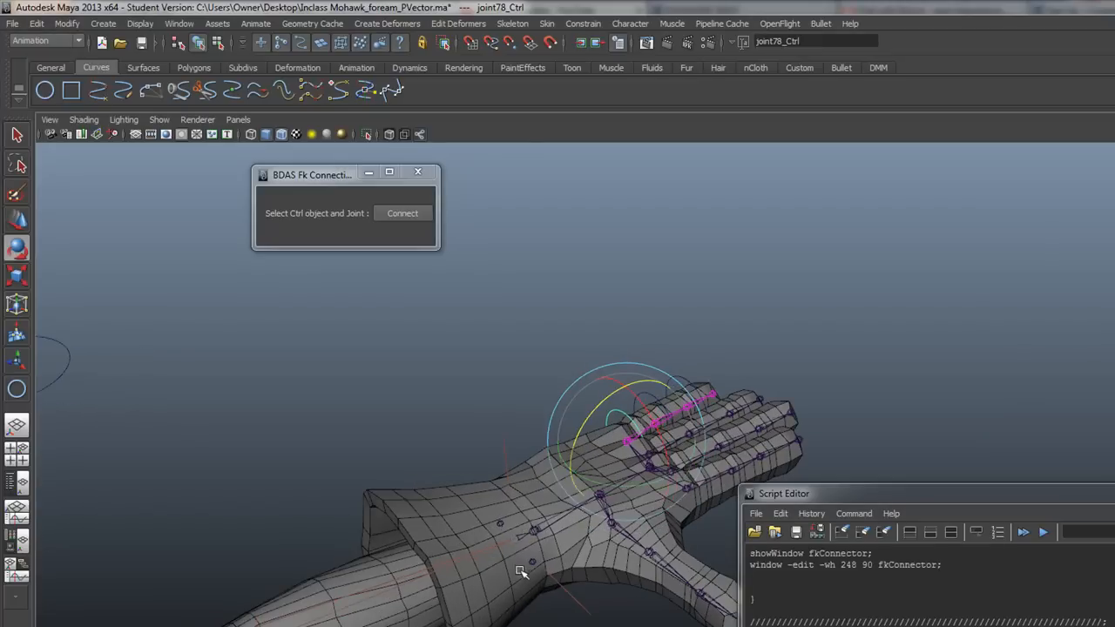
# Connect the second pinky circle to the pinky's second joint with the BDAS FK connection tool.
pyautogui.scroll(5, 522, 558)
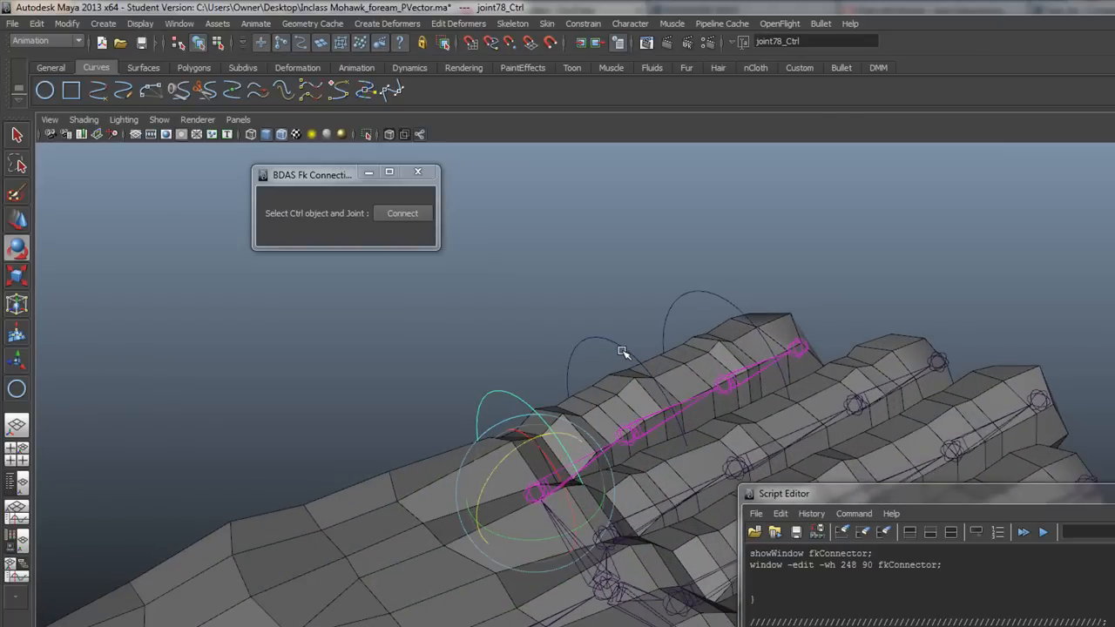
pyautogui.scroll(5, 617, 348)
pyautogui.scroll(-4, 609, 343)
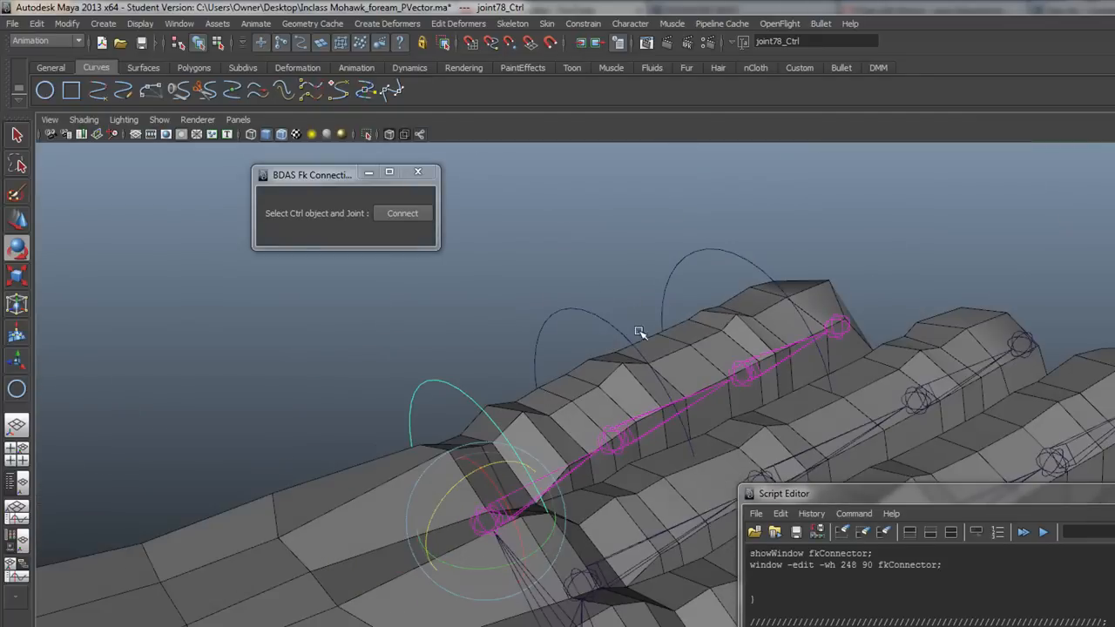
pyautogui.moveTo(298, 173); pyautogui.dragTo(377, 185)
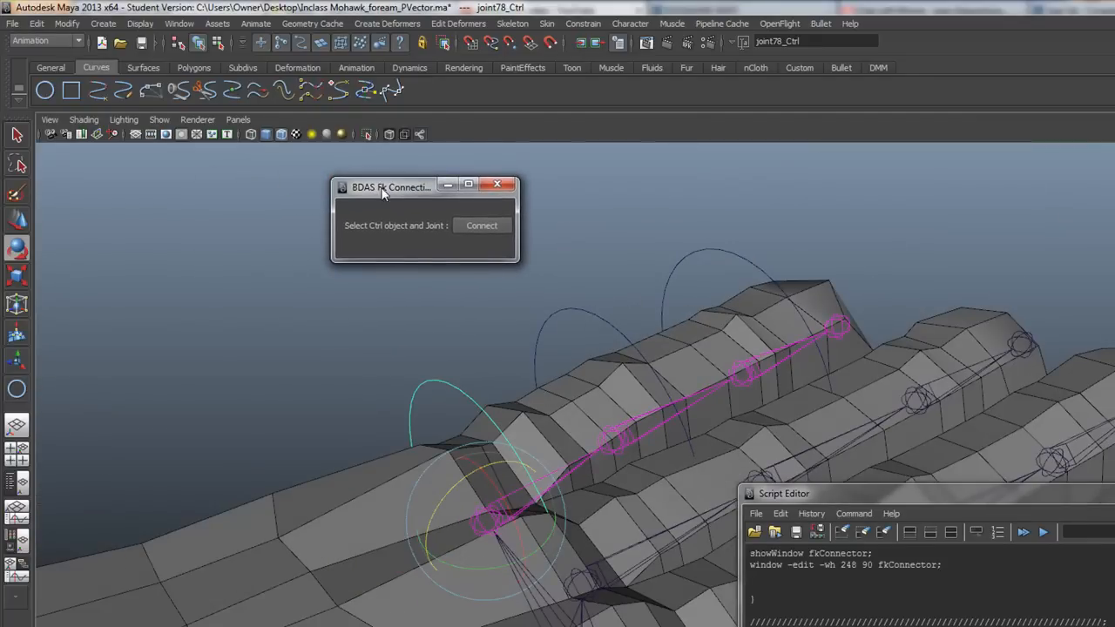
pyautogui.click(587, 309)
pyautogui.click(17, 135)
pyautogui.keyDown('shift'); pyautogui.click(612, 446); pyautogui.keyUp('shift')
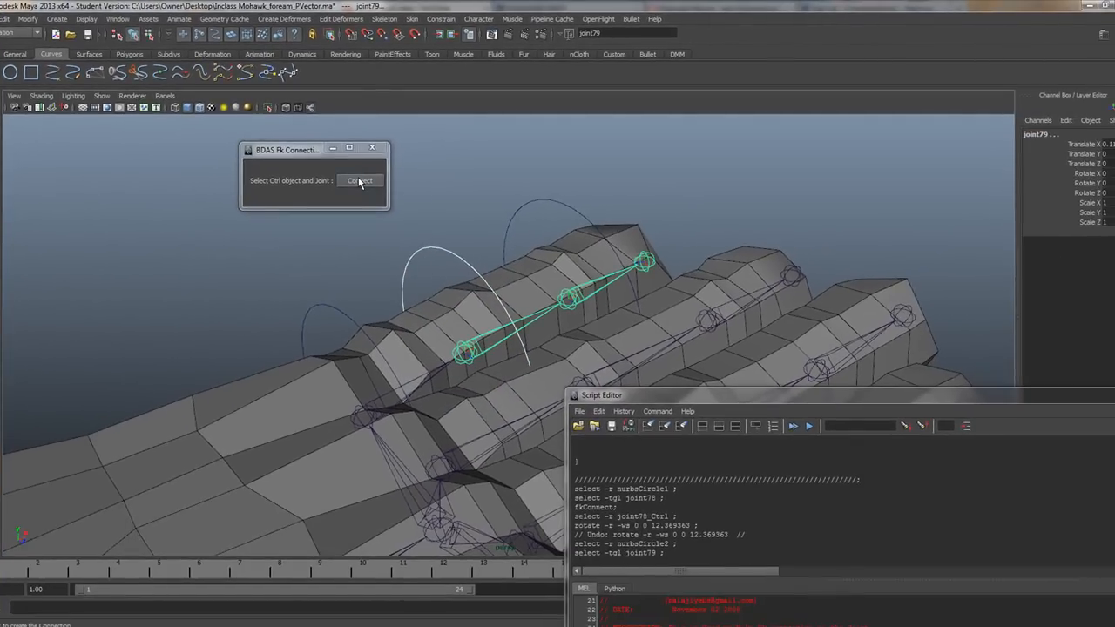
pyautogui.click(359, 180)
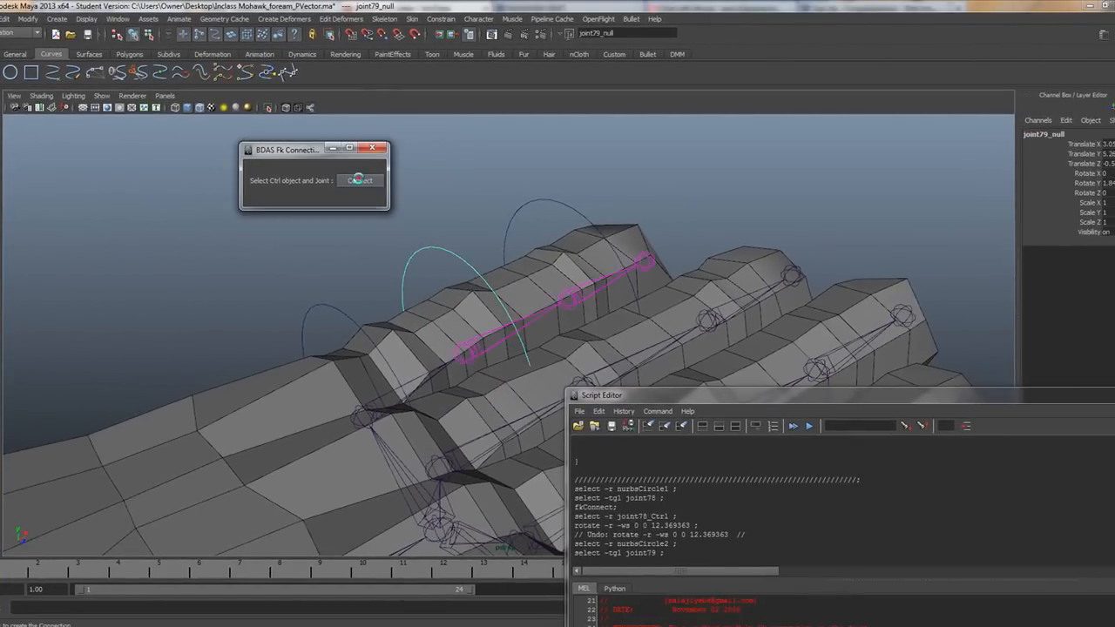
# Connect the third pinky circle to the pinky's third joint with the FK connection tool.
pyautogui.click(563, 203)
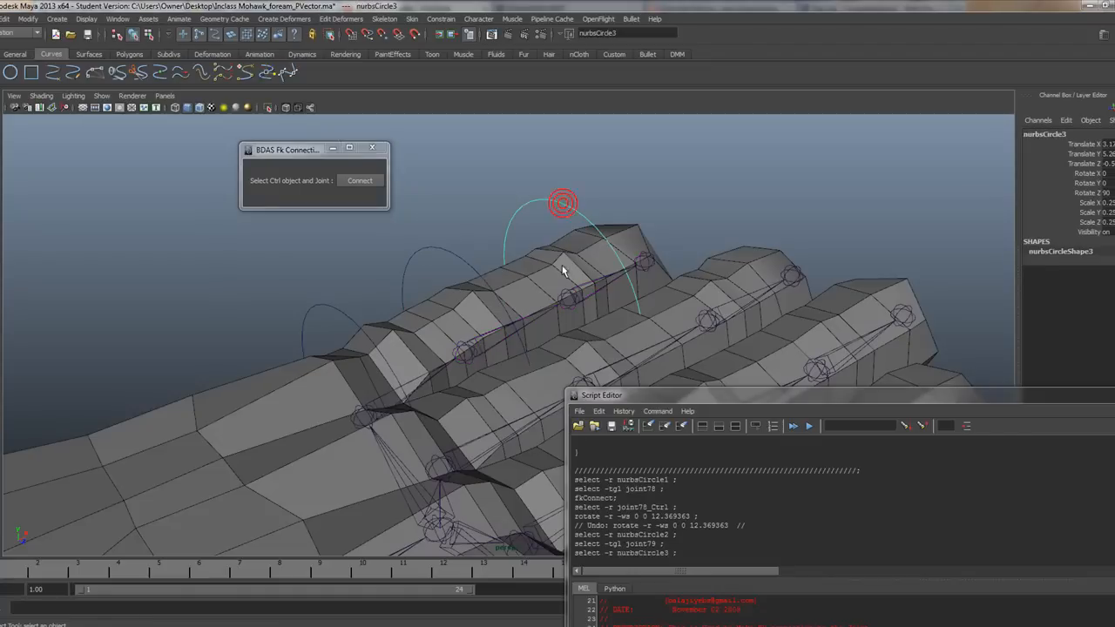
pyautogui.keyDown('shift'); pyautogui.click(569, 297); pyautogui.keyUp('shift')
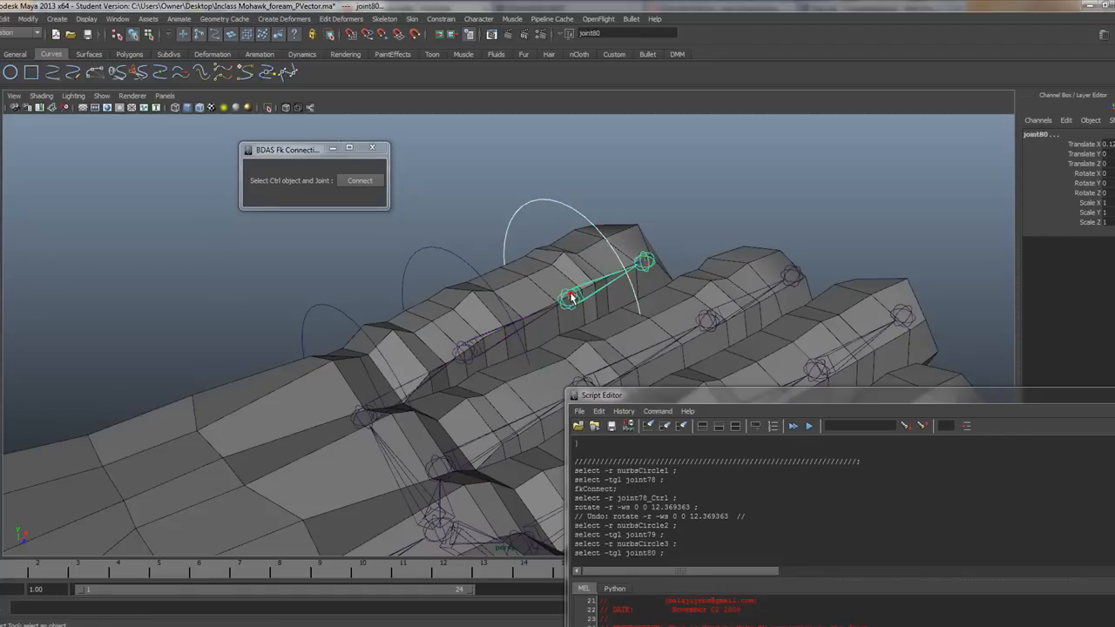
pyautogui.click(360, 181)
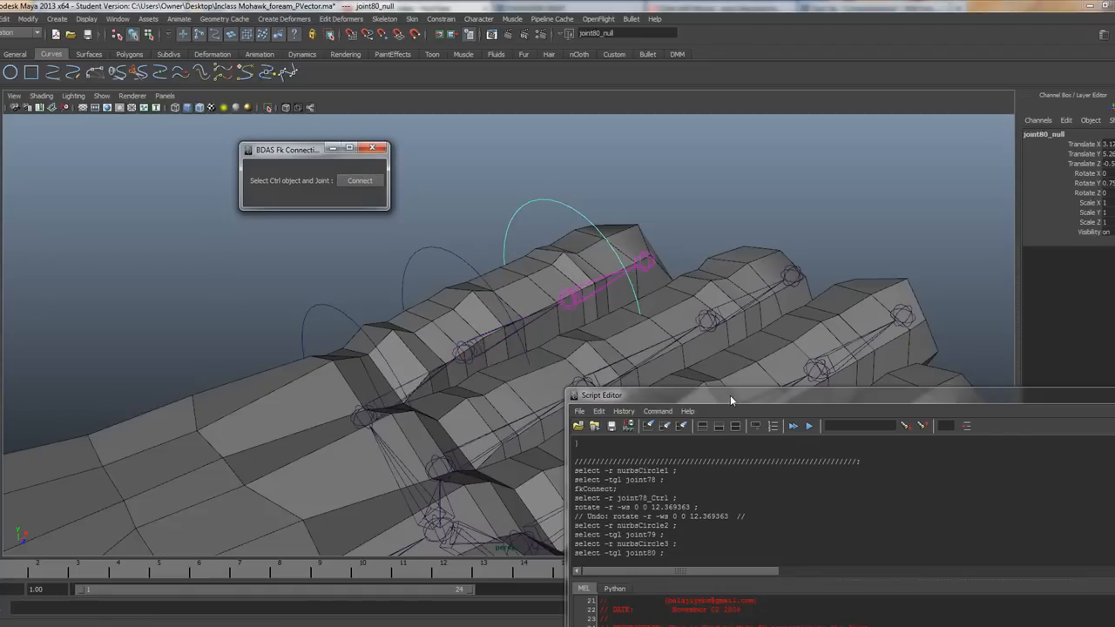
# Show the Custom shelf and move the FK connection window and Script Editor clear of the pinky circles.
pyautogui.moveTo(730, 395); pyautogui.dragTo(690, 101)
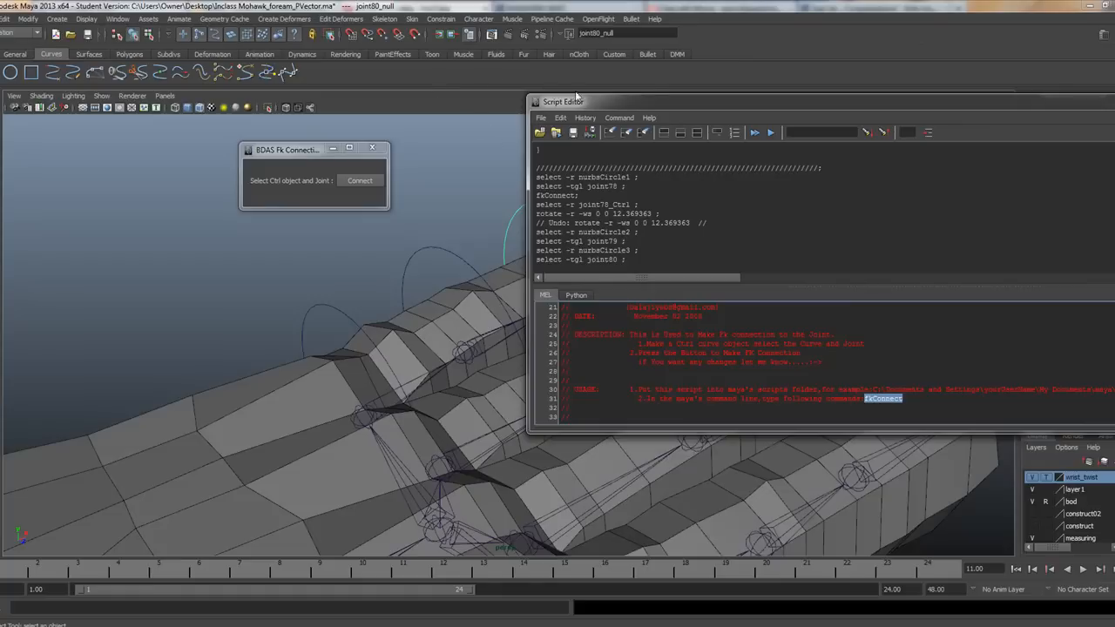
pyautogui.moveTo(661, 102); pyautogui.dragTo(546, 292)
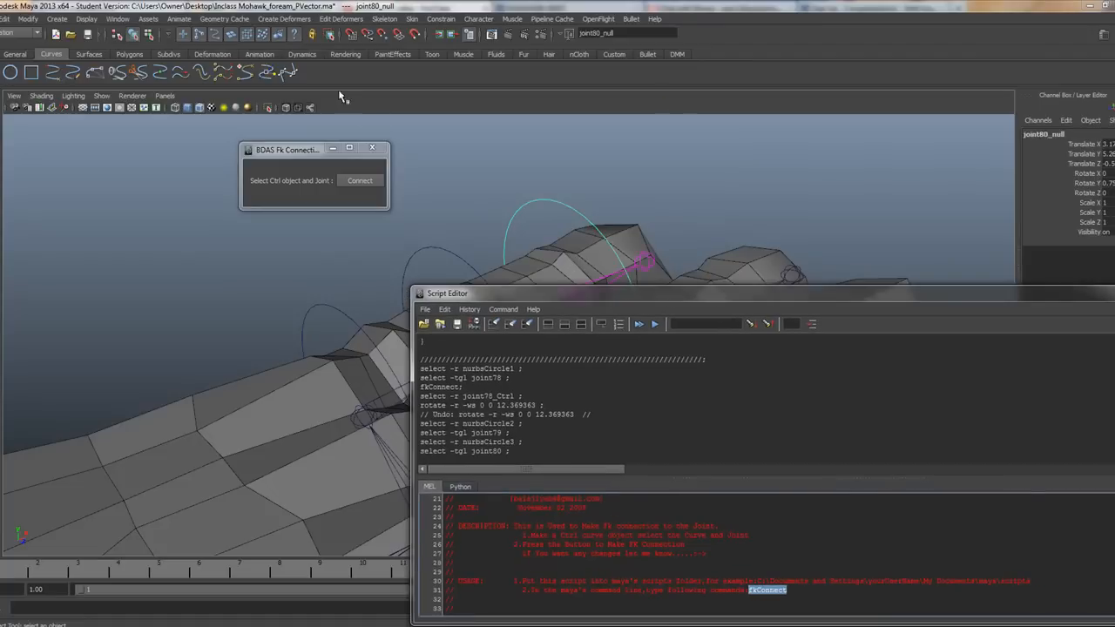
pyautogui.scroll(-4, 712, 552)
pyautogui.scroll(7, 712, 523)
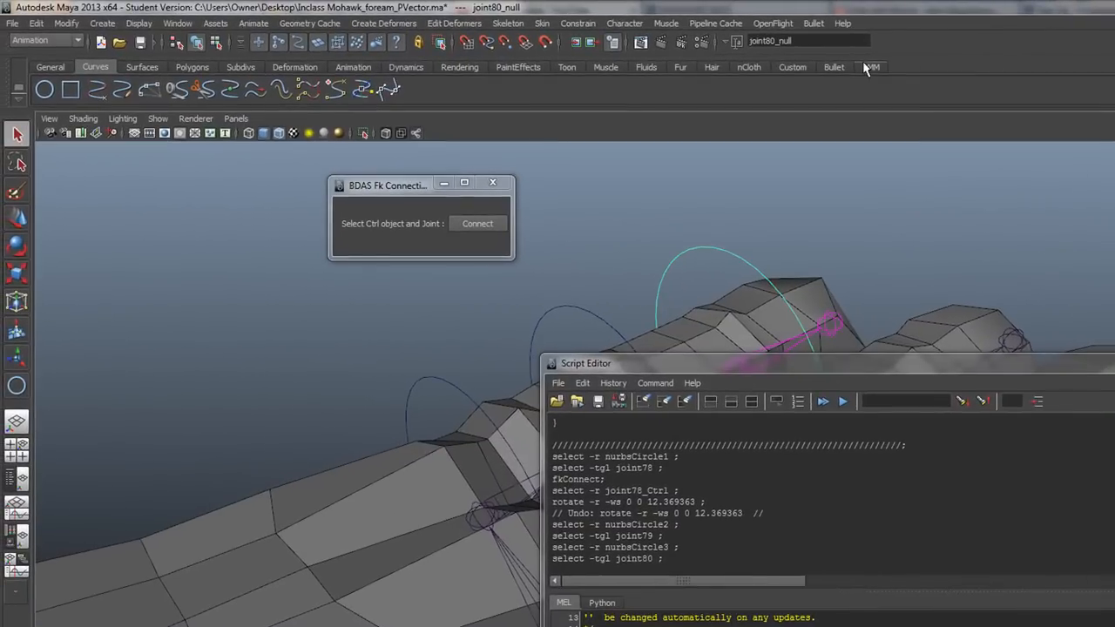
pyautogui.click(791, 67)
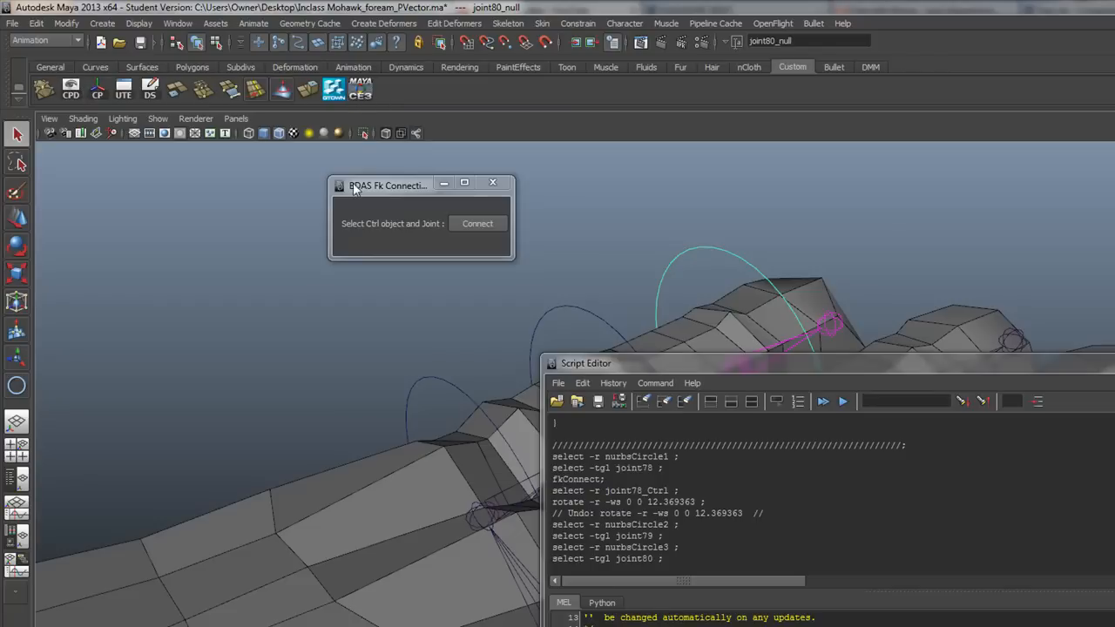
pyautogui.moveTo(405, 188); pyautogui.dragTo(317, 208)
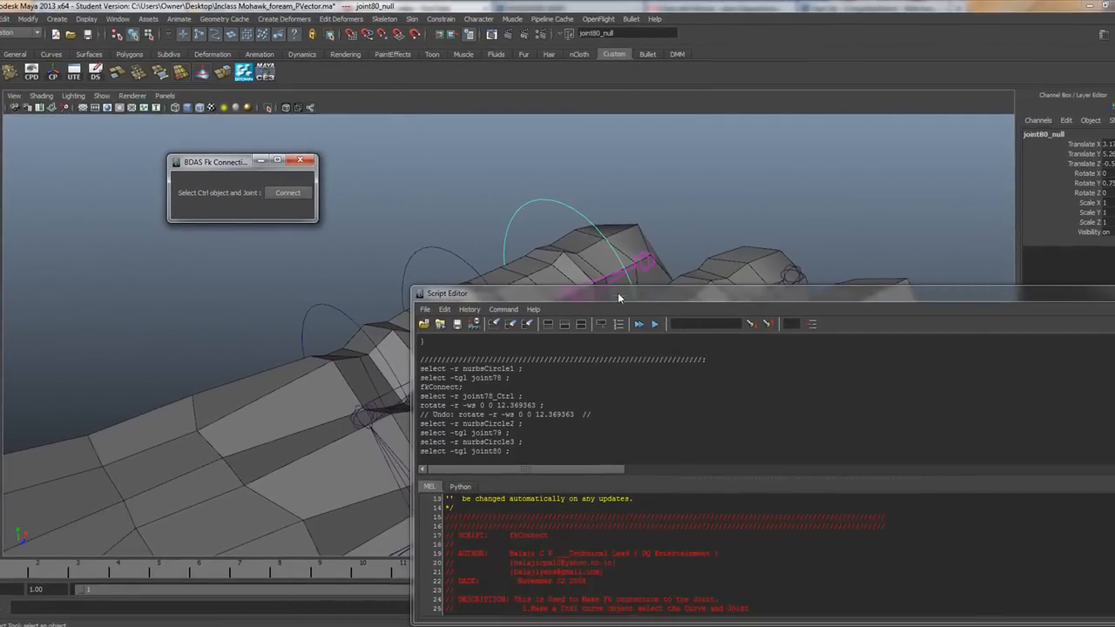
pyautogui.moveTo(617, 293); pyautogui.dragTo(605, 415)
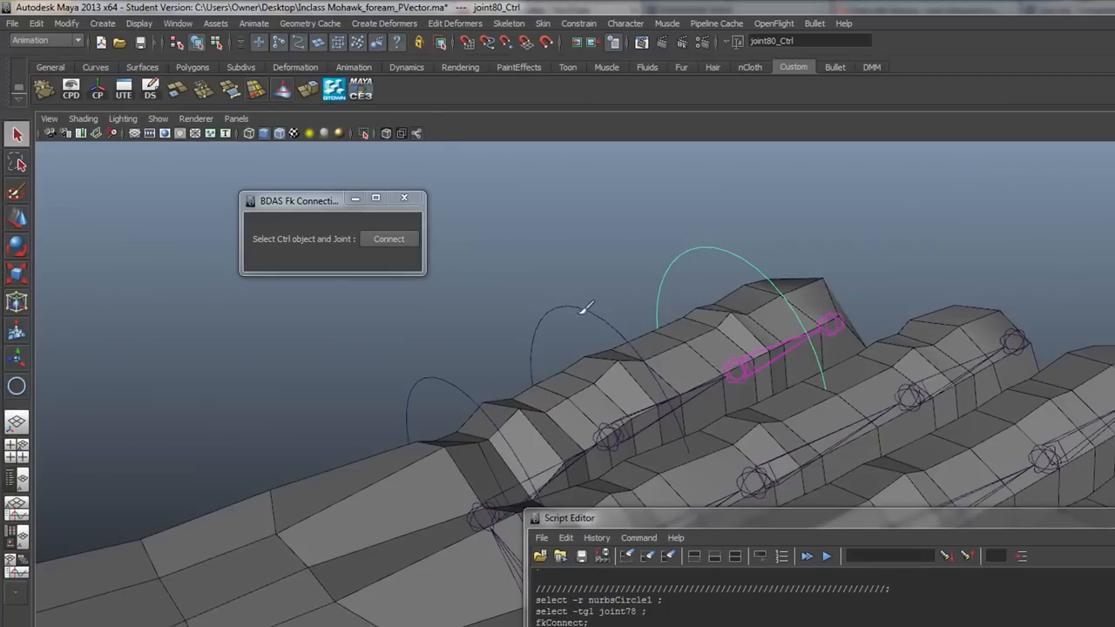
# Try to parent the third pinky circle directly to the second circle, undo the parenting, and clear the selection.
pyautogui.click(440, 246)
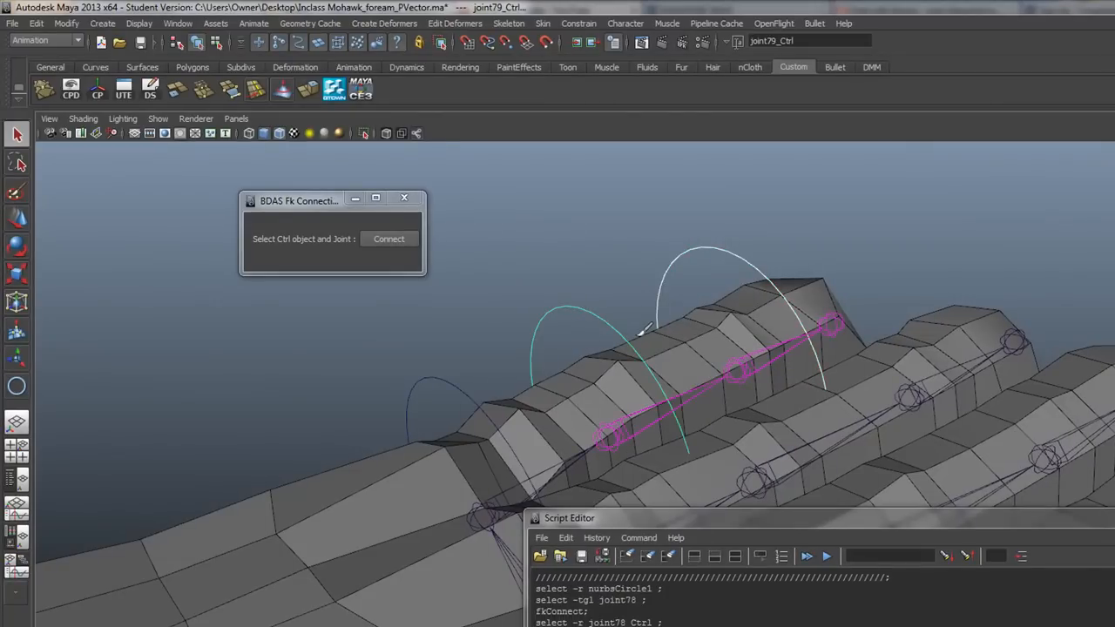
pyautogui.hotkey('ctrl', 'z')
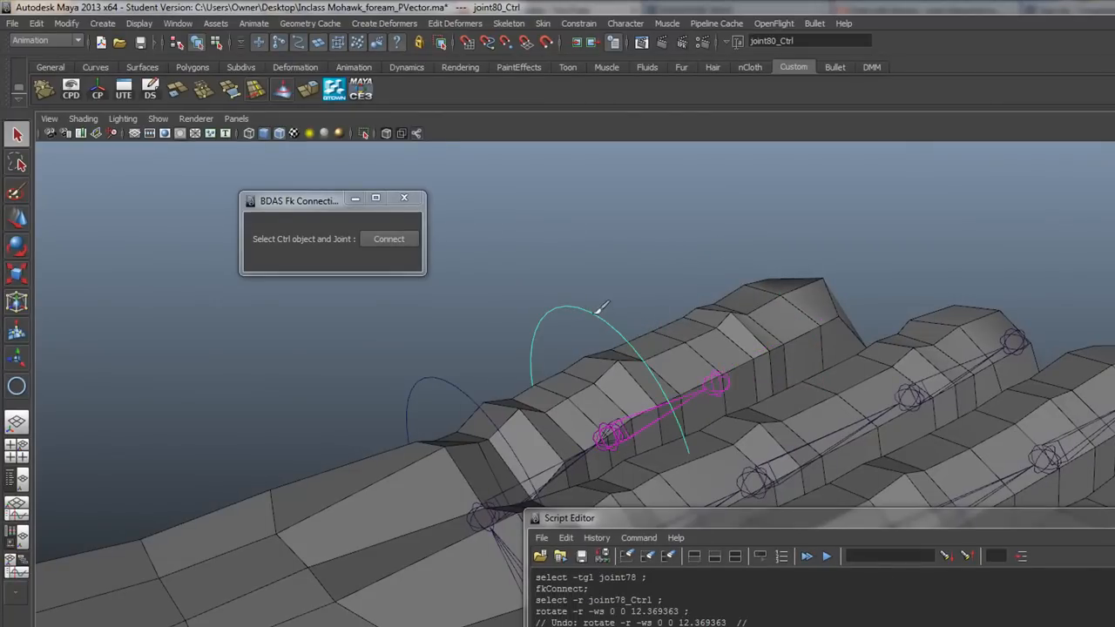
pyautogui.click(601, 307)
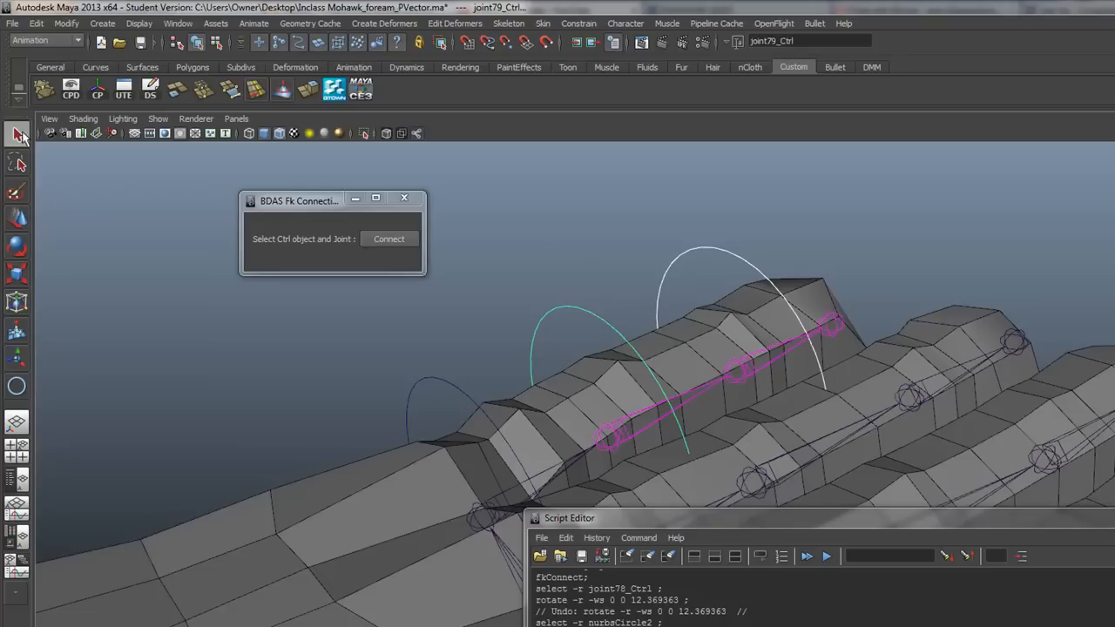
pyautogui.click(576, 243)
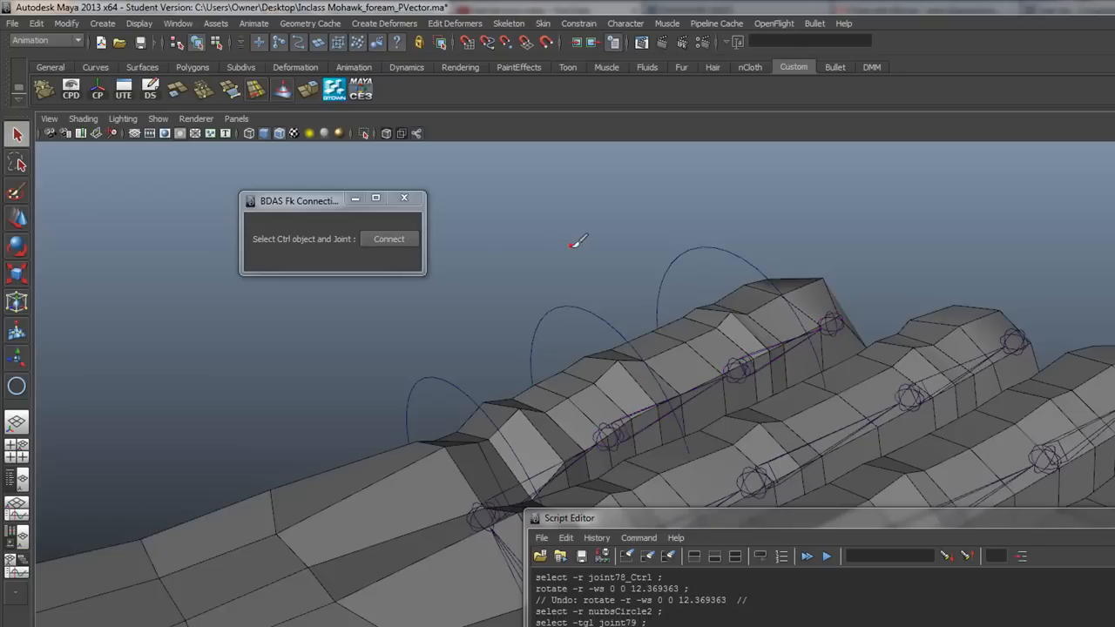
# Clear the Script Editor from the pinky and select the second and third circles in turn to check their relationship.
pyautogui.click(685, 250)
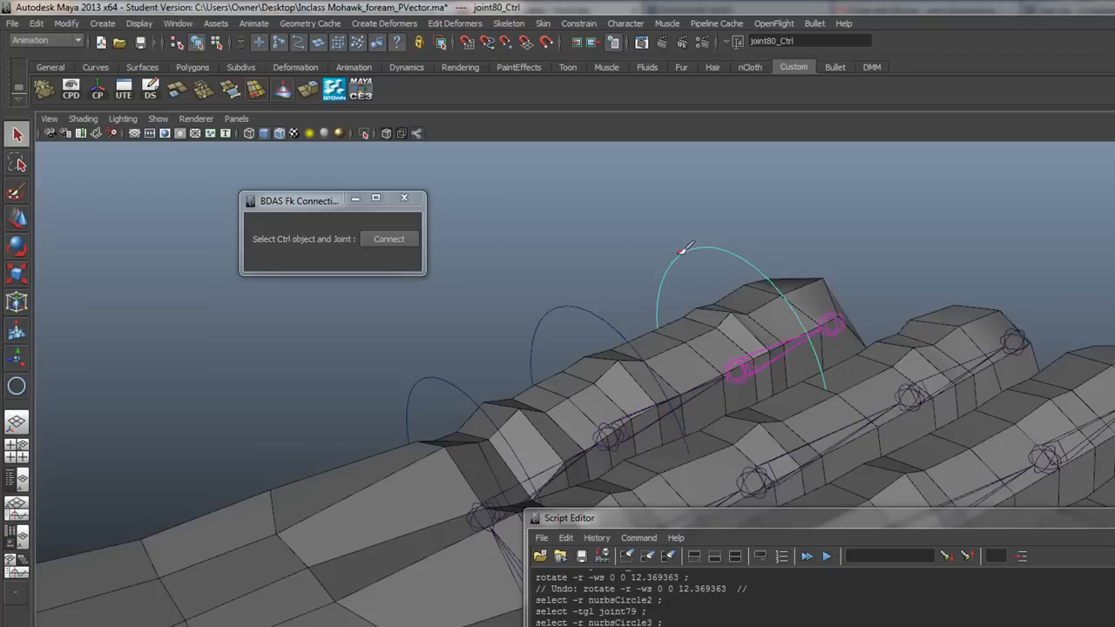
pyautogui.keyDown('shift'); pyautogui.click(582, 301); pyautogui.keyUp('shift')
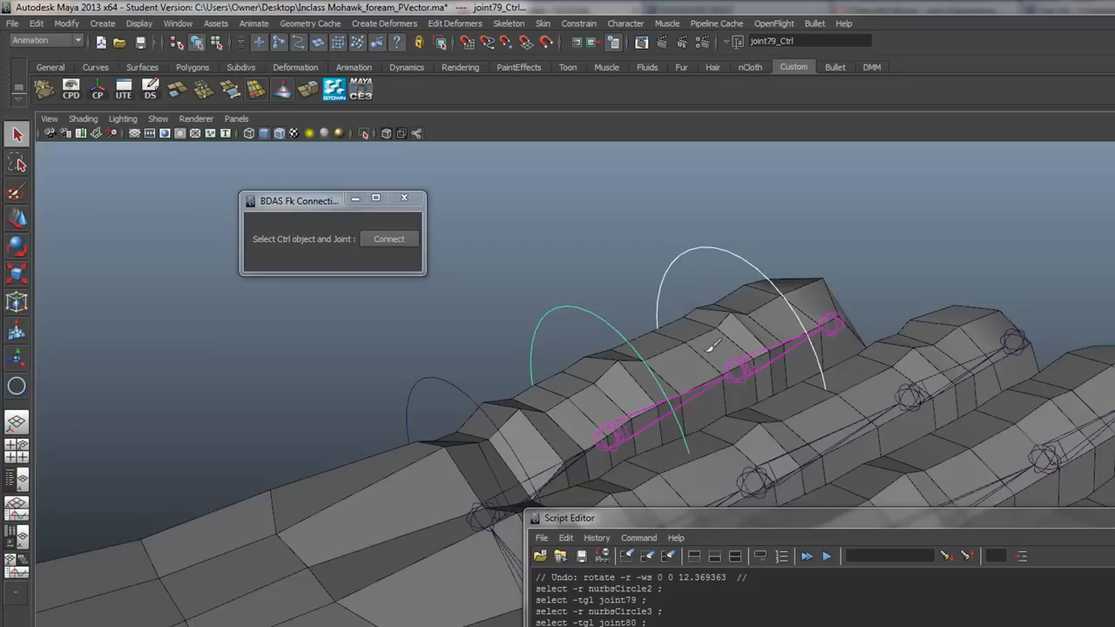
pyautogui.moveTo(774, 517); pyautogui.dragTo(1022, 302)
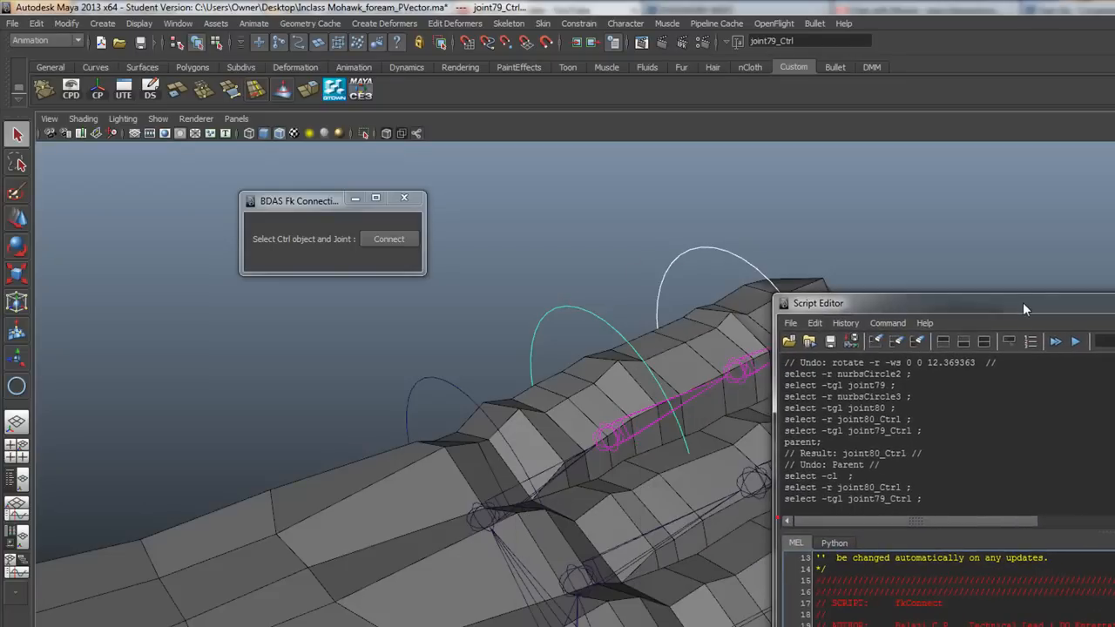
pyautogui.scroll(-2, 638, 289)
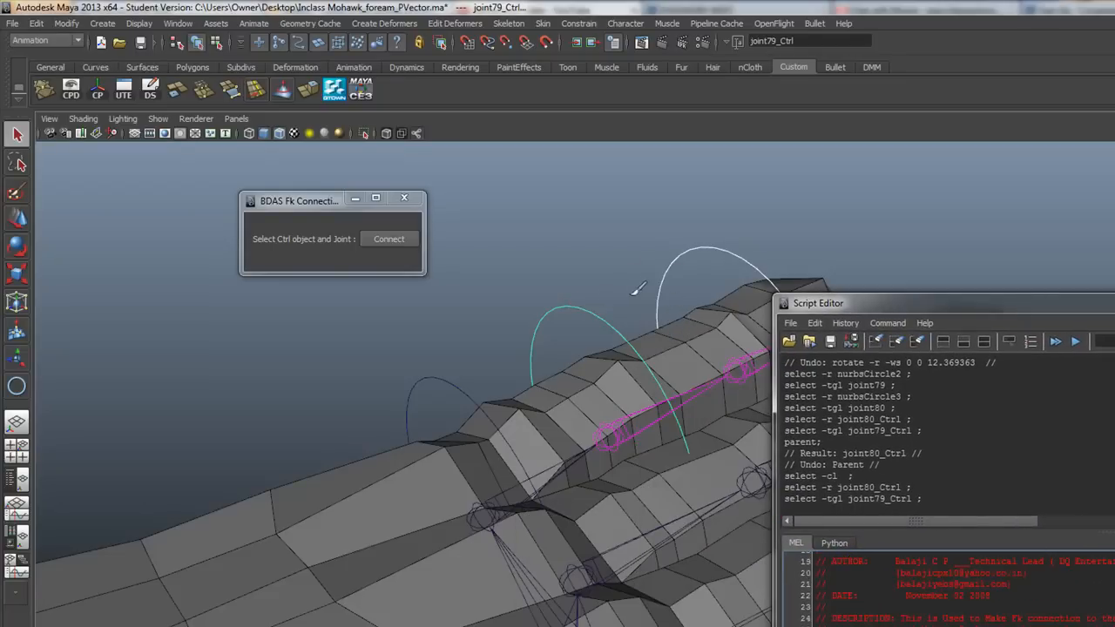
pyautogui.moveTo(968, 302); pyautogui.dragTo(1064, 215)
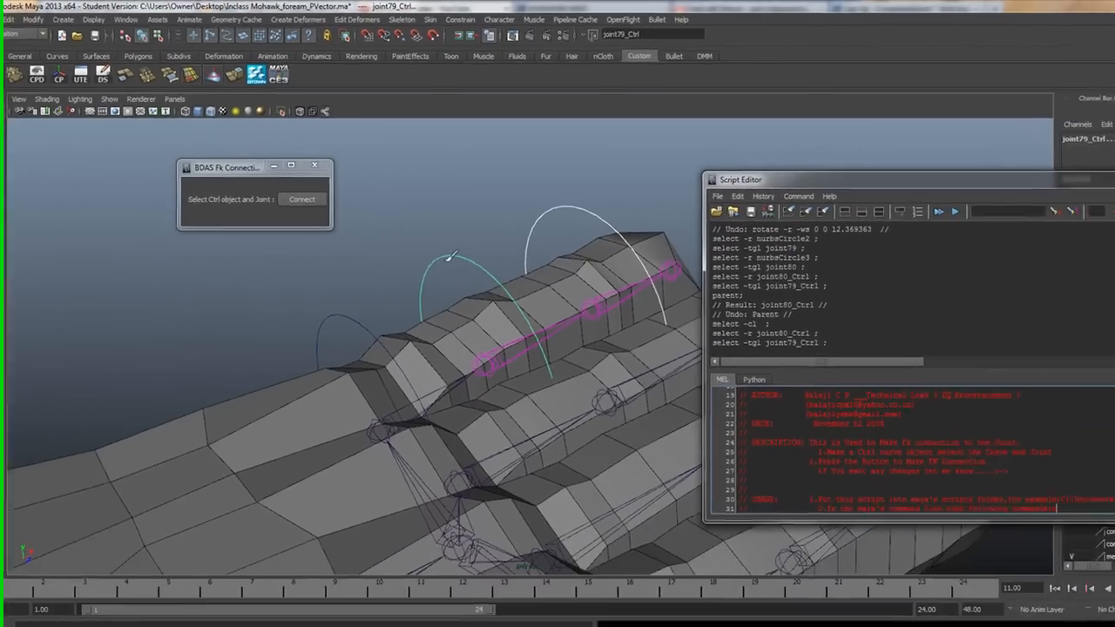
pyautogui.click(564, 306)
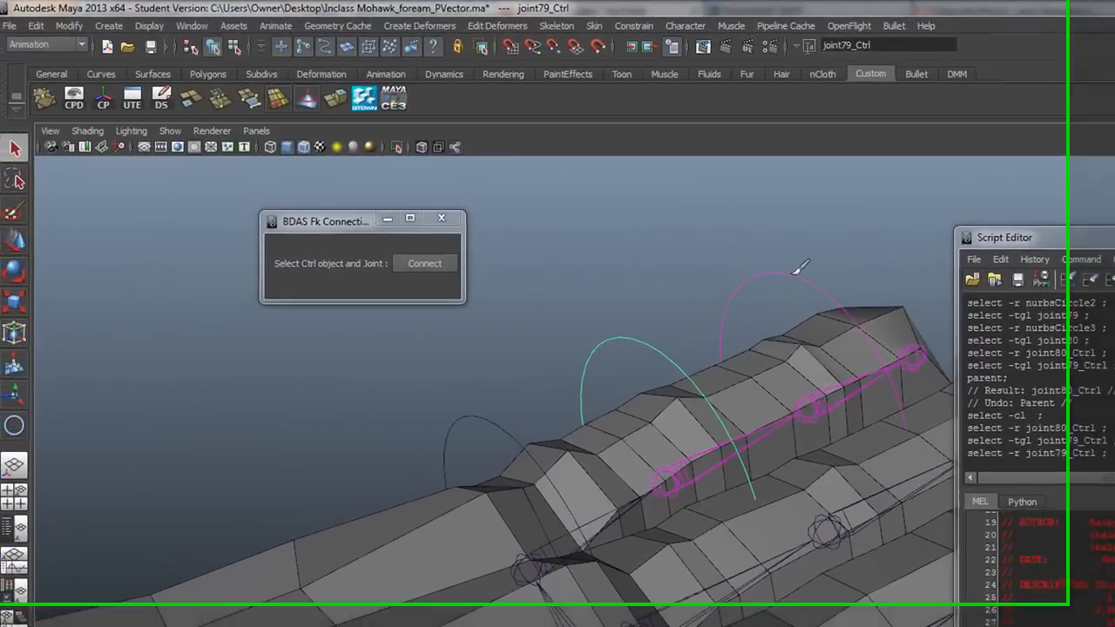
pyautogui.click(559, 198)
pyautogui.click(637, 352)
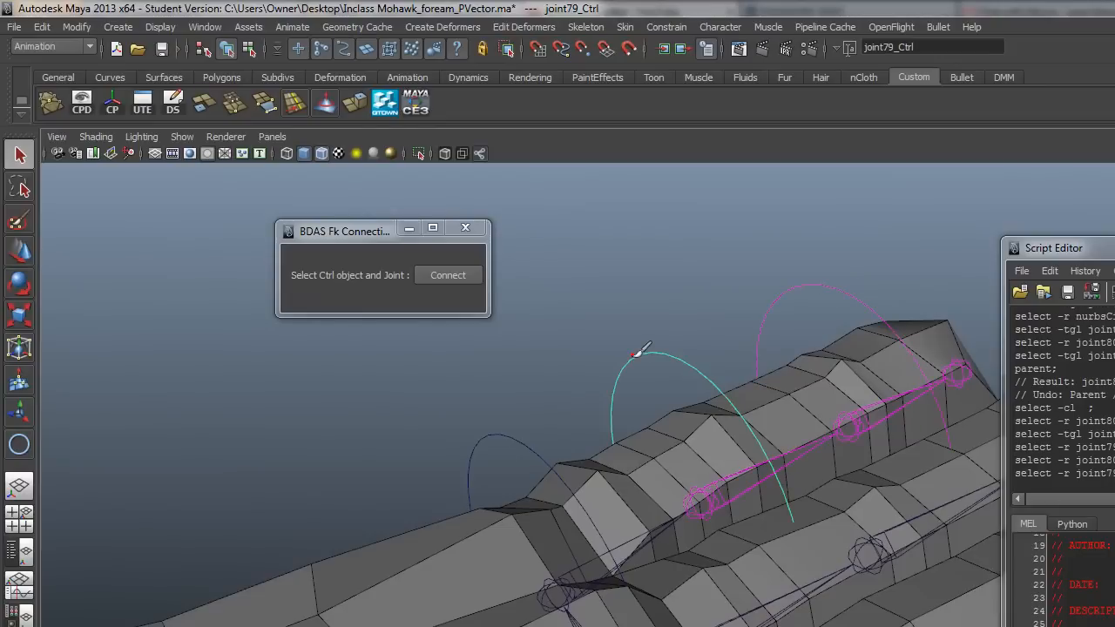
# Try to parent the second pinky circle directly to the base circle, and undo the parenting and the preceding selections.
pyautogui.click(514, 432)
pyautogui.press('p')
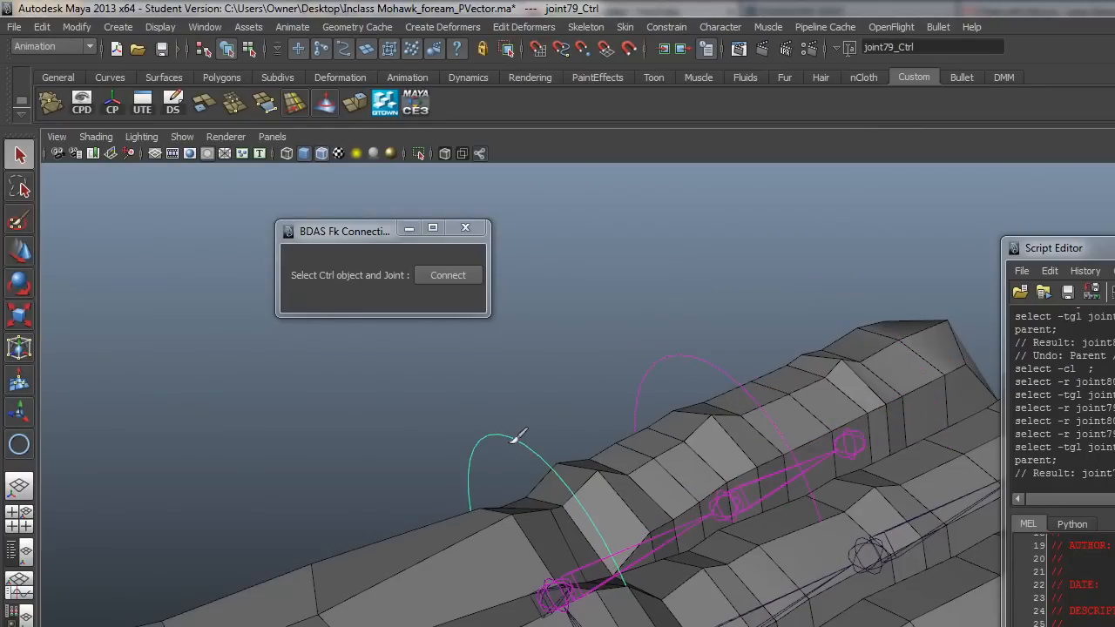
pyautogui.hotkey('ctrl', 'z')
pyautogui.hotkey('ctrl', 'z')
pyautogui.hotkey('ctrl', 'z')
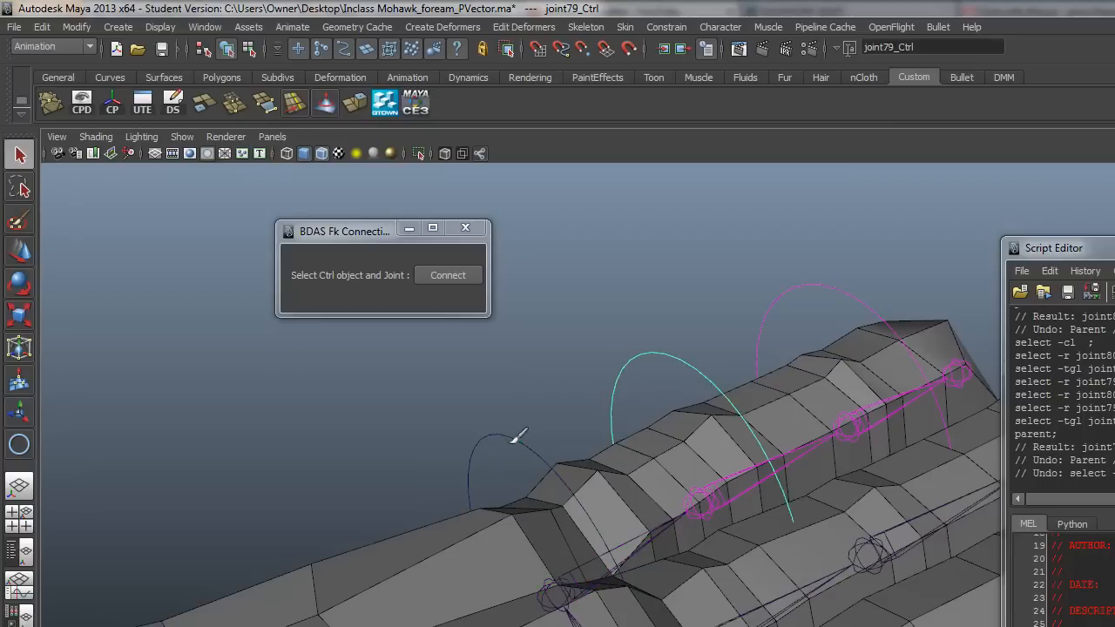
pyautogui.hotkey('ctrl', 'z')
pyautogui.hotkey('ctrl', 'z')
pyautogui.hotkey('ctrl', 'z')
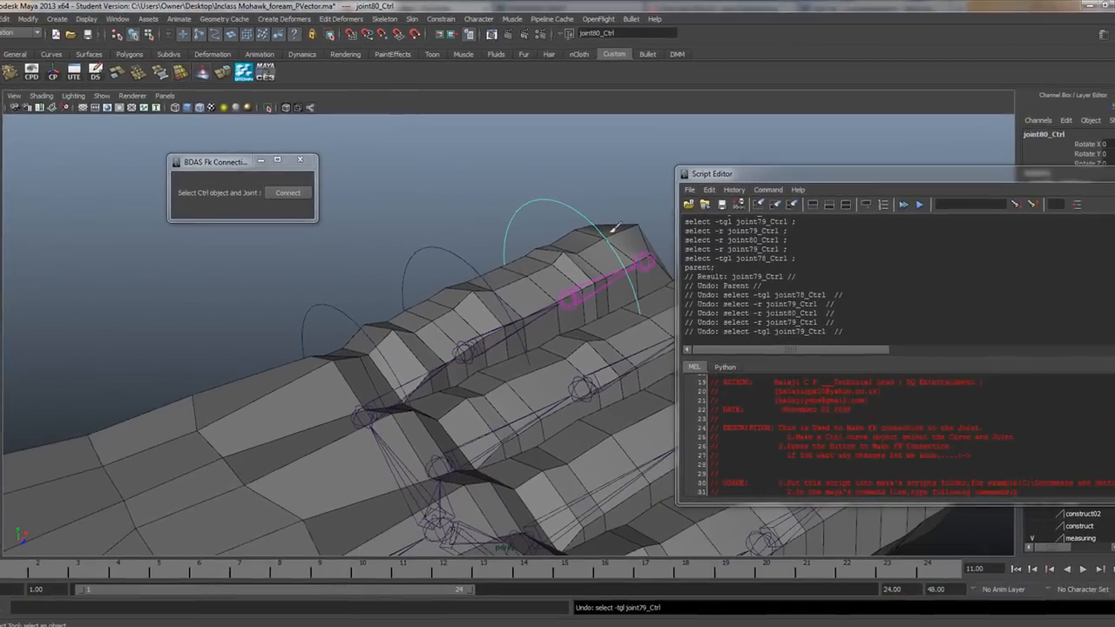
# Select the third and second pinky circles, try parenting the third directly under the second, and undo it.
pyautogui.click(533, 200)
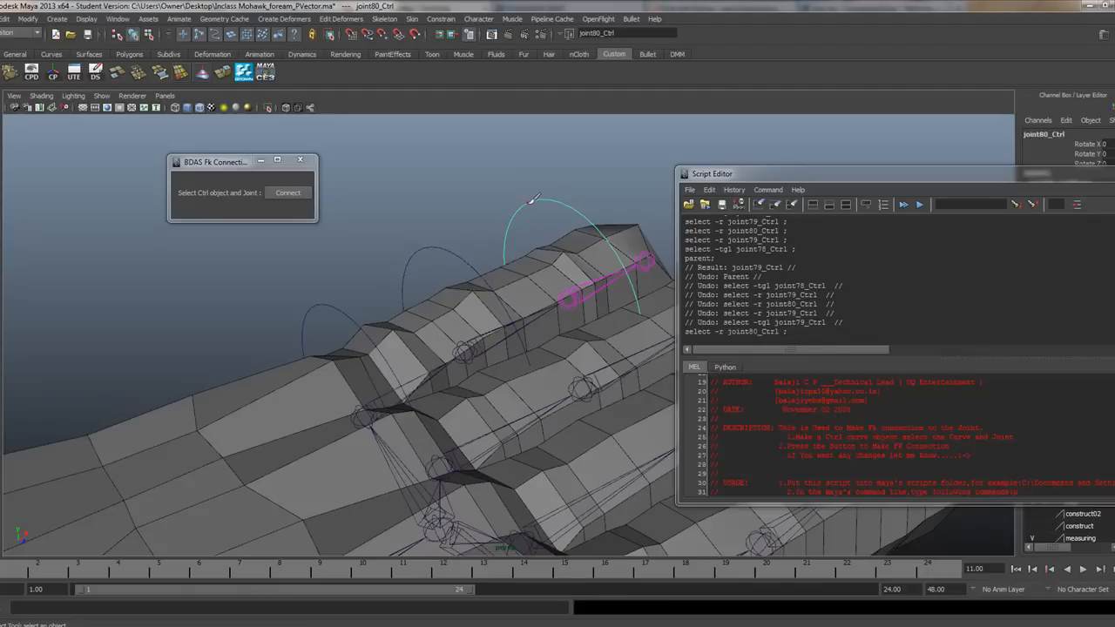
pyautogui.keyDown('shift'); pyautogui.click(430, 245); pyautogui.keyUp('shift')
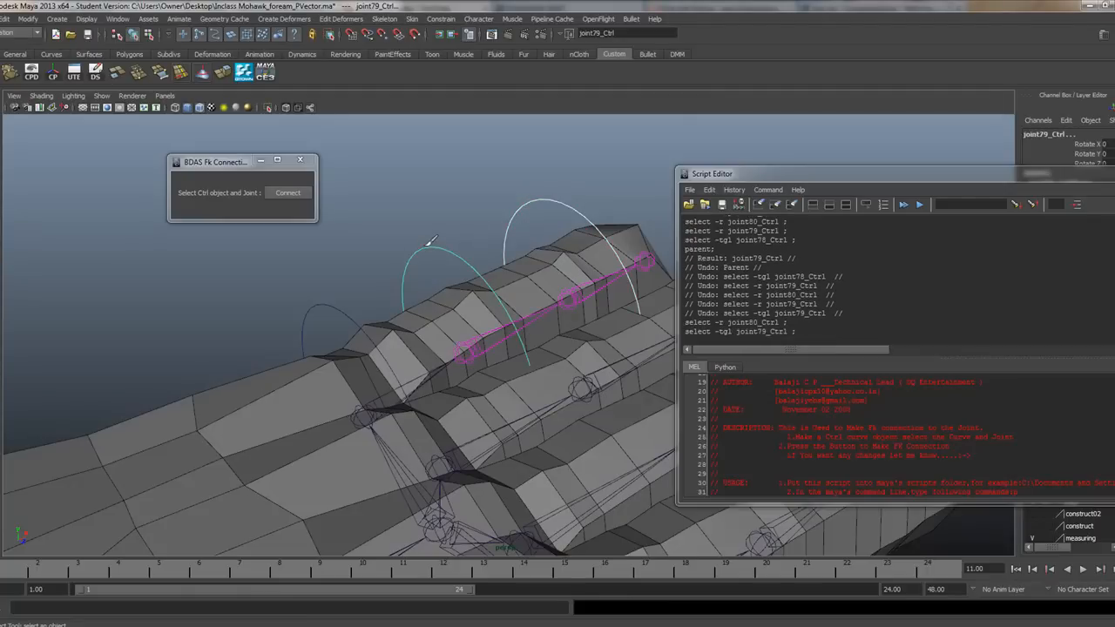
pyautogui.press('p')
pyautogui.hotkey('ctrl', 'z')
pyautogui.hotkey('ctrl', 'z')
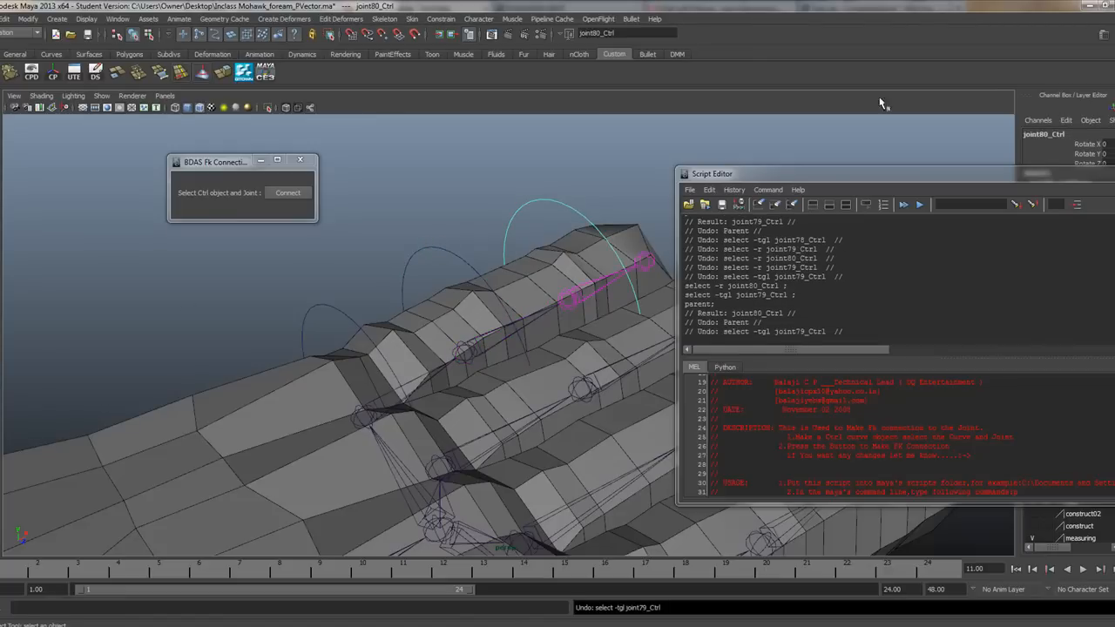
# Open the Outliner and set it to show all scene objects.
pyautogui.moveTo(1021, 175); pyautogui.dragTo(706, 427)
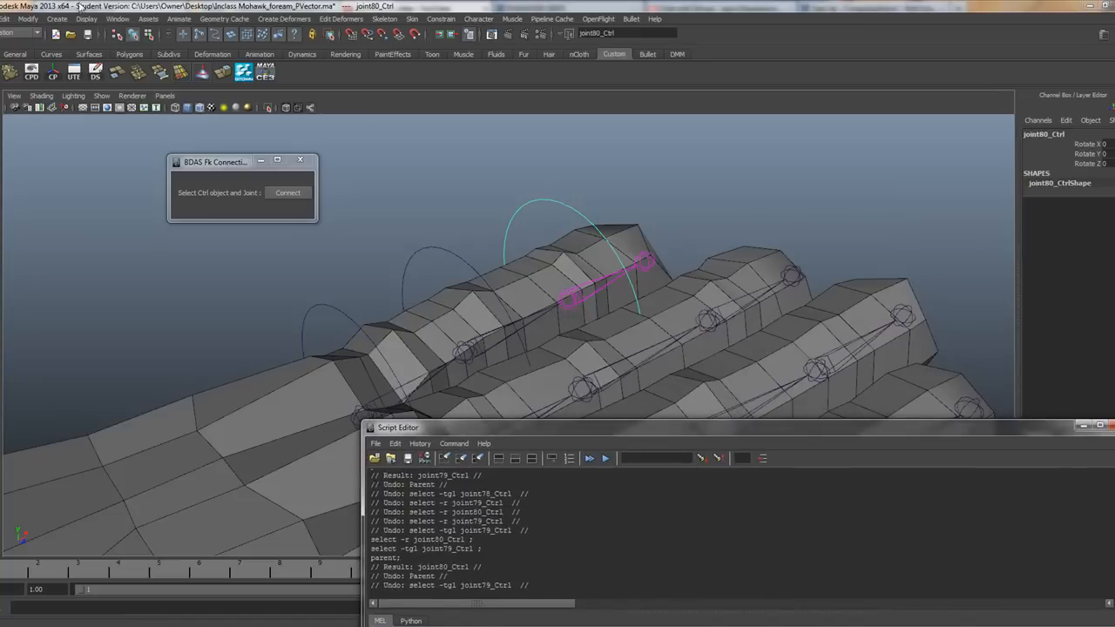
pyautogui.click(120, 19)
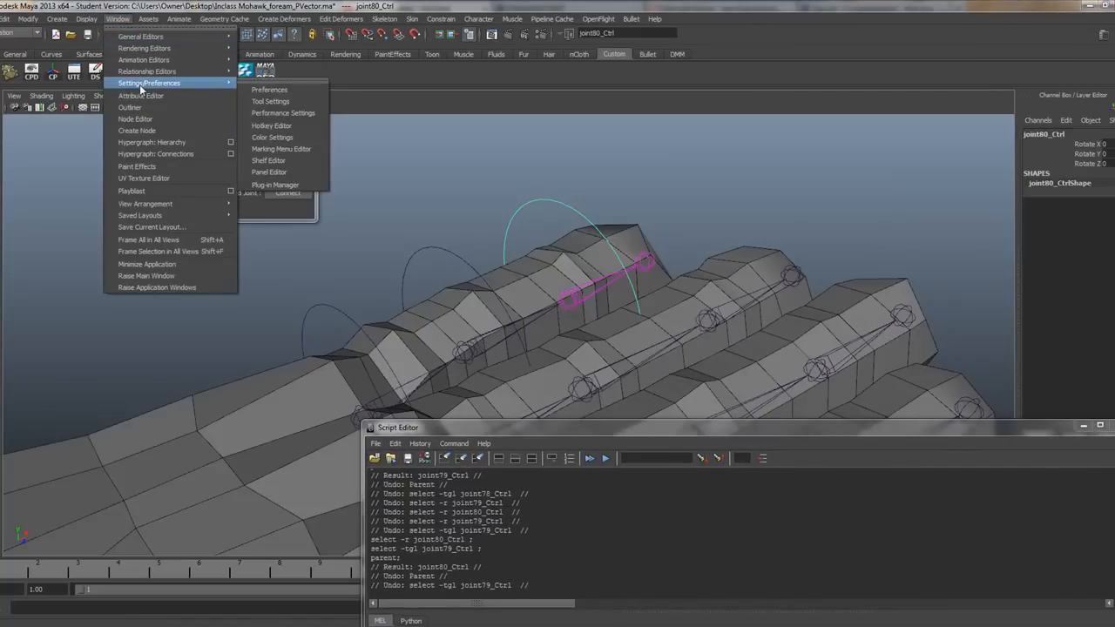
pyautogui.click(140, 108)
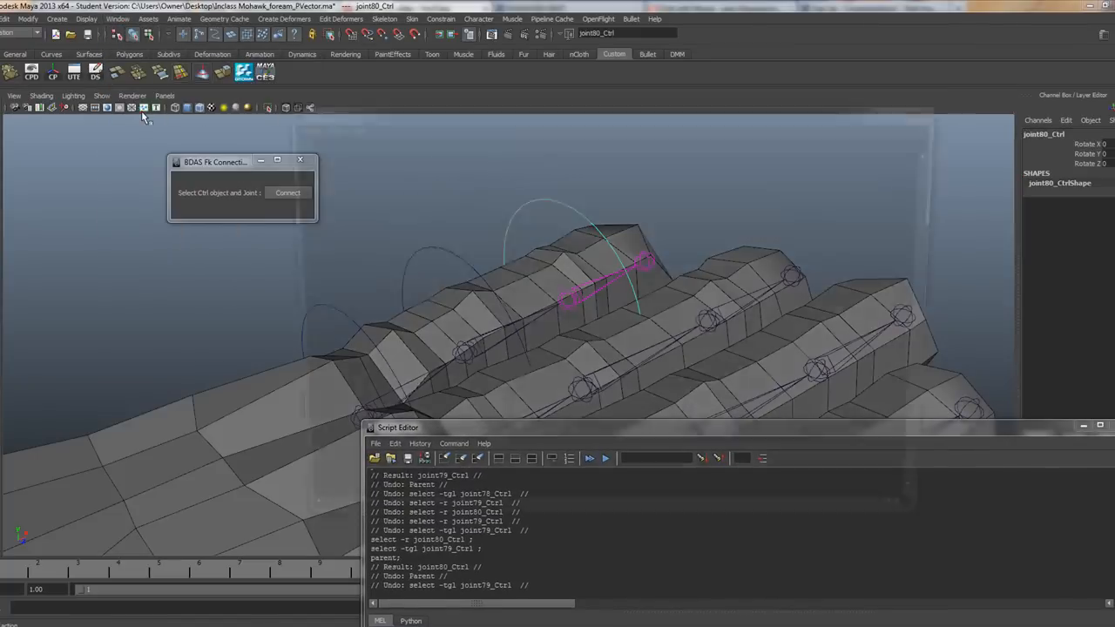
pyautogui.click(320, 125)
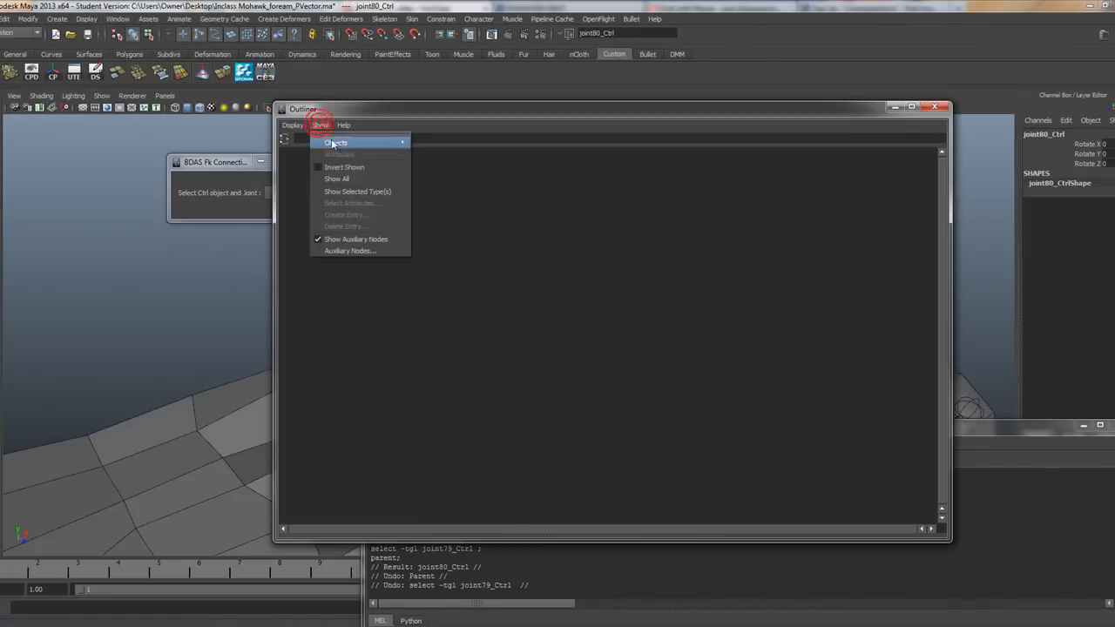
pyautogui.moveTo(333, 144)
pyautogui.click(340, 179)
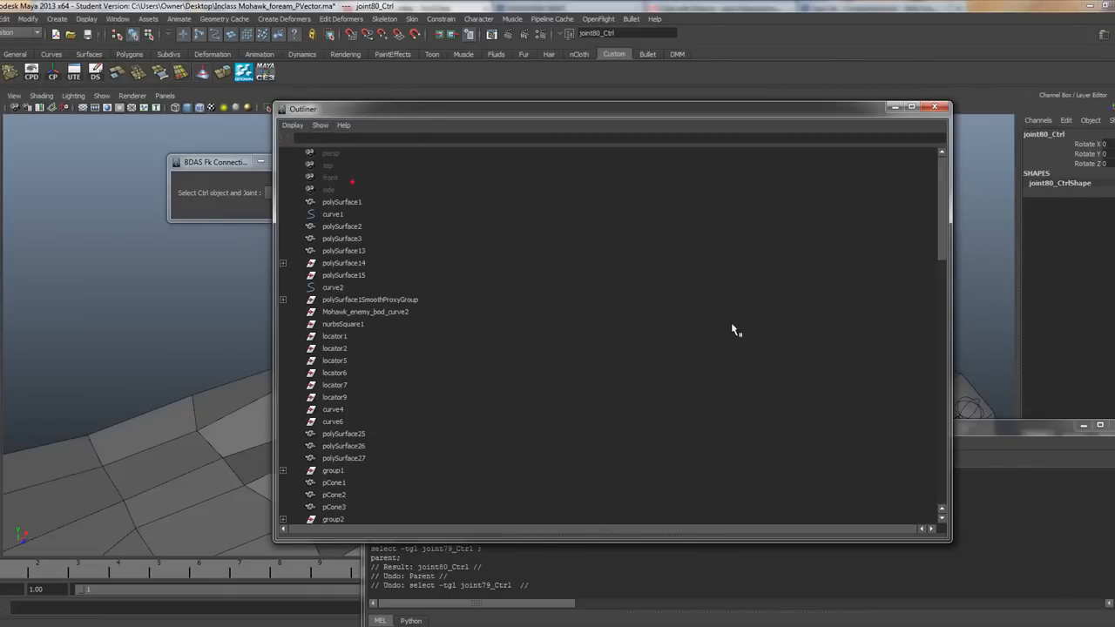
# Find joint80_Ctrl_group in the Outliner and expand it to inspect its child nodes.
pyautogui.scroll(-10, 697, 331)
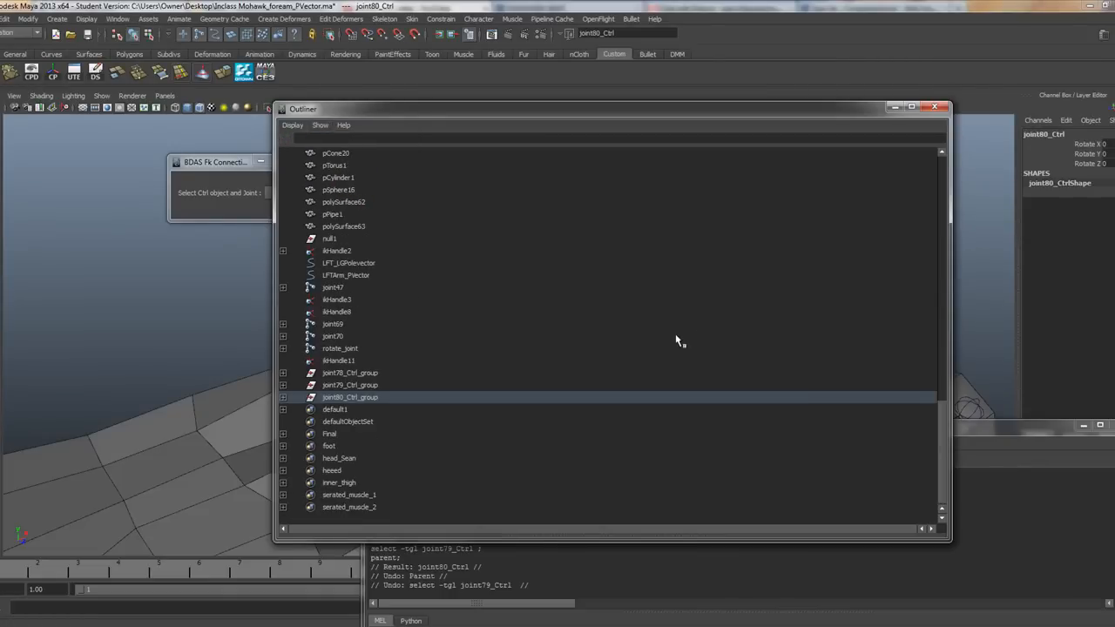
pyautogui.click(336, 397)
pyautogui.moveTo(617, 110); pyautogui.dragTo(973, 115)
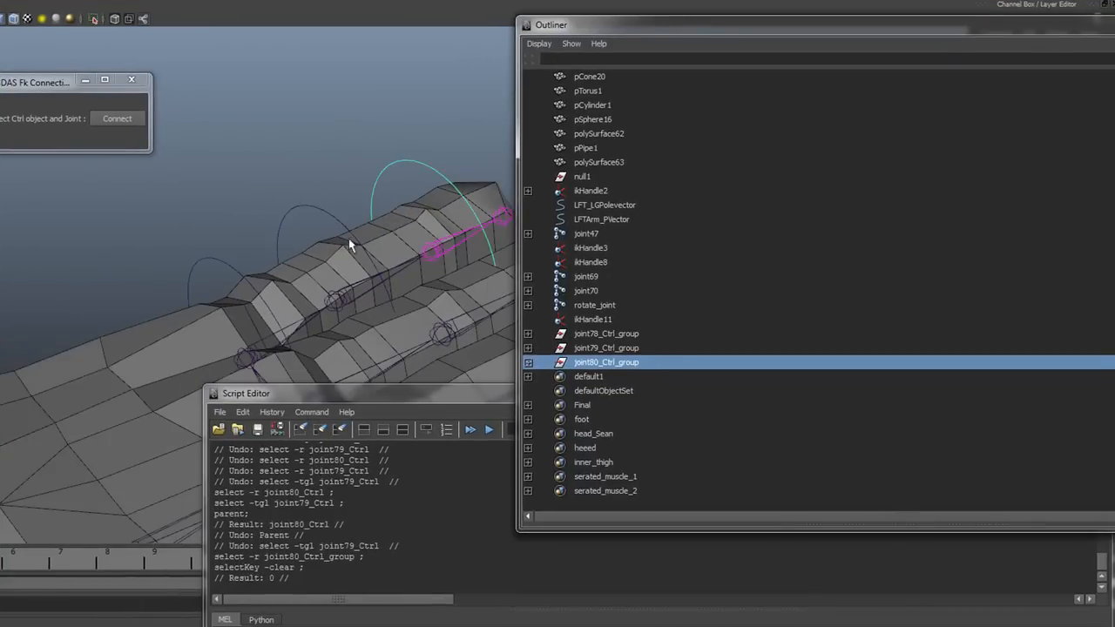
pyautogui.click(528, 362)
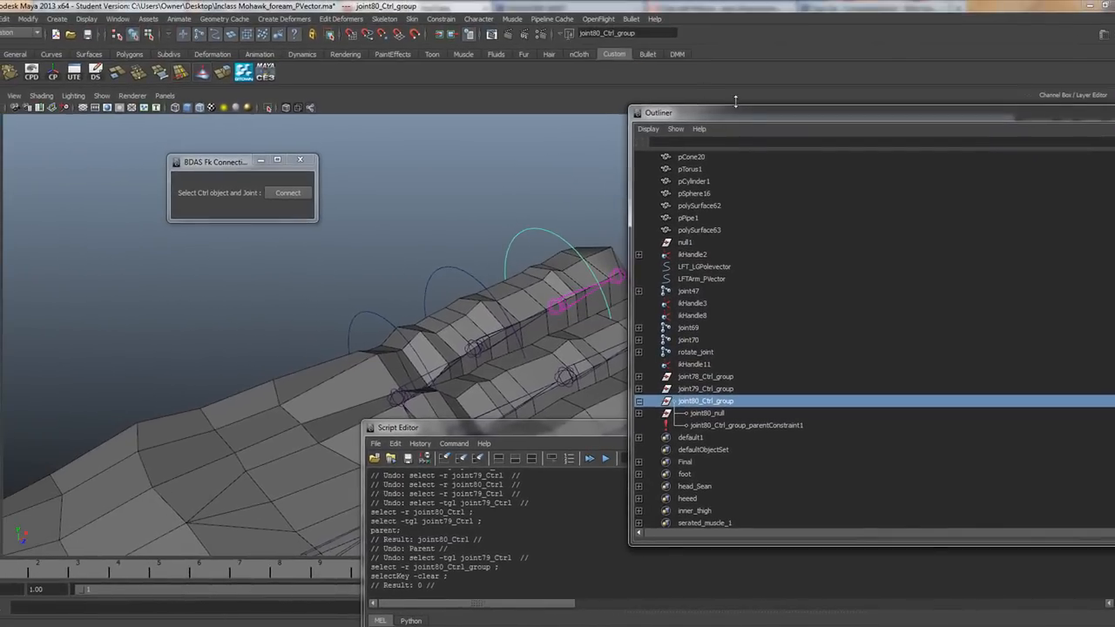
pyautogui.moveTo(743, 115); pyautogui.dragTo(775, 281)
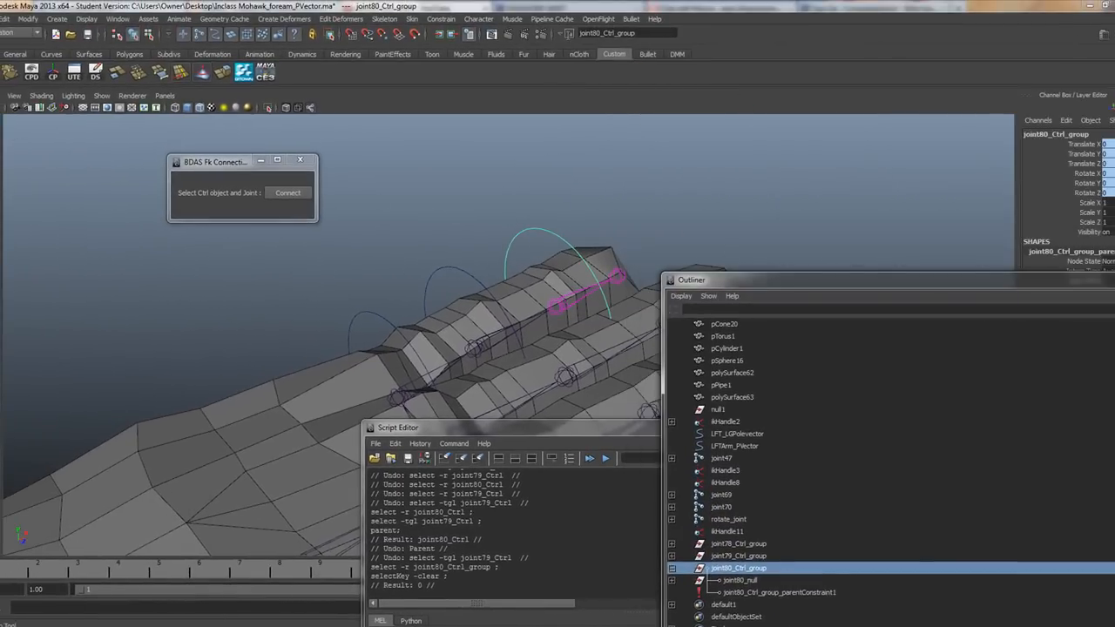
# With the Outliner visible, try parenting the third pinky circle to the second one and undo the parenting.
pyautogui.click(536, 225)
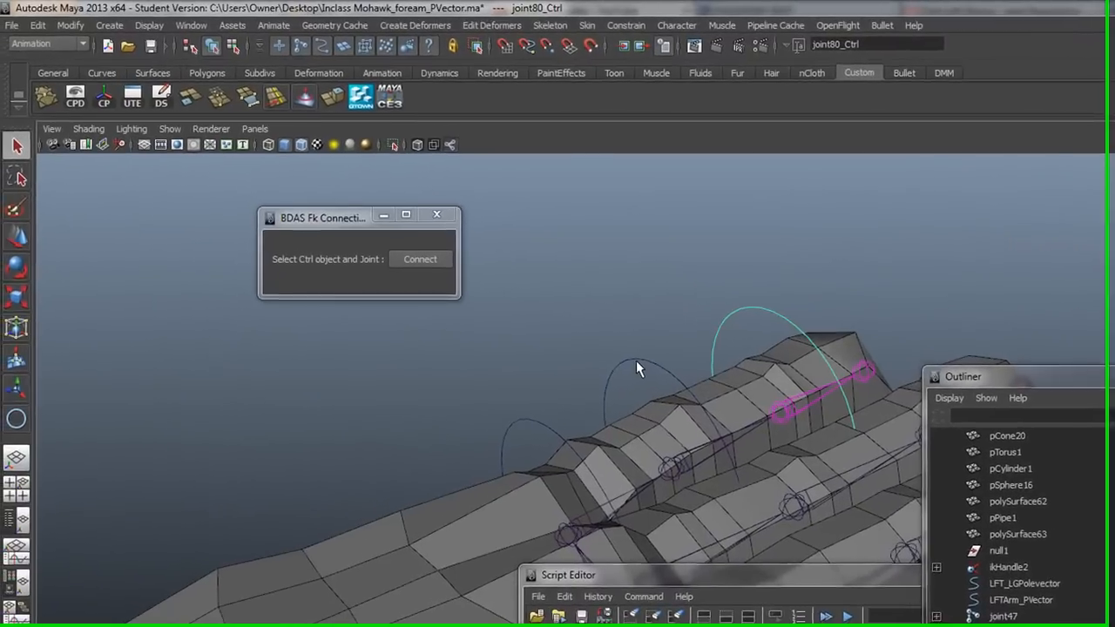
pyautogui.keyDown('shift'); pyautogui.click(499, 295); pyautogui.keyUp('shift')
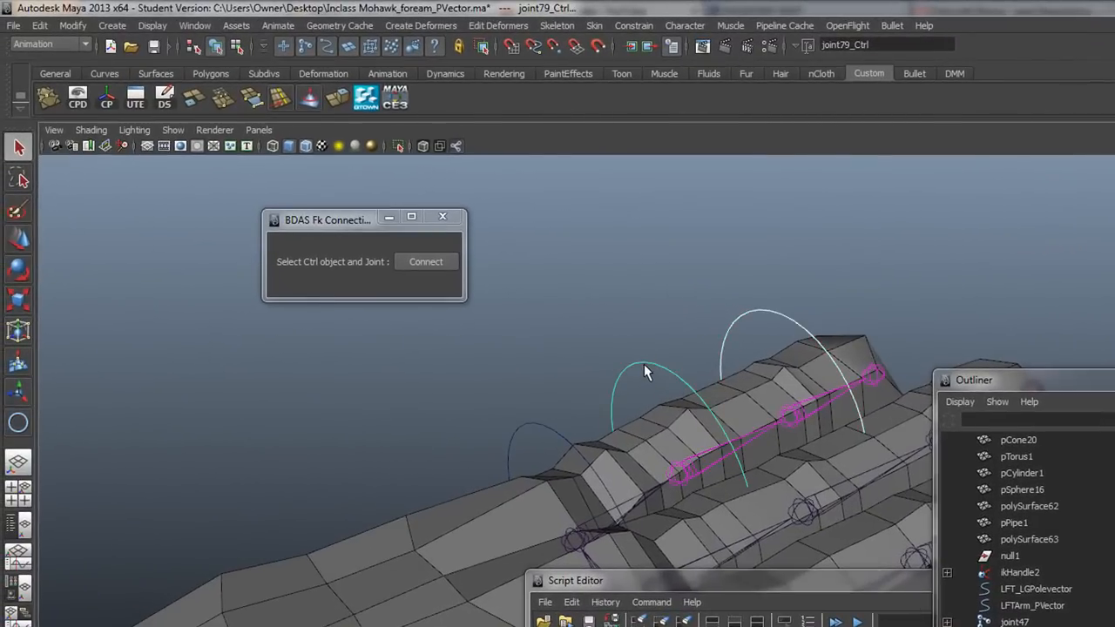
pyautogui.hotkey('ctrl', 'z')
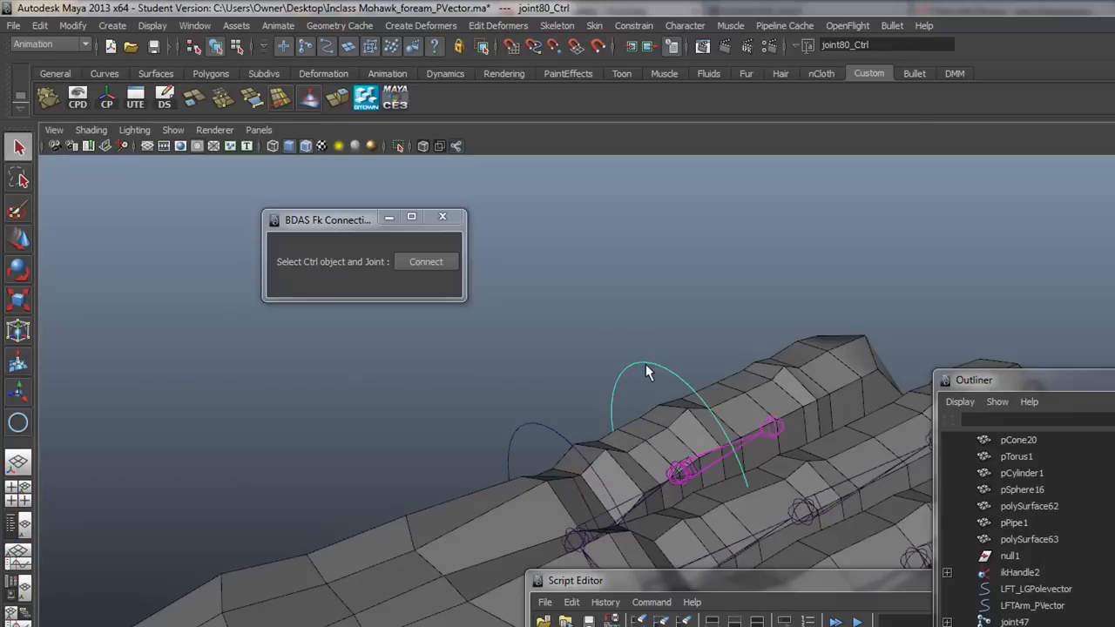
pyautogui.hotkey('ctrl', 'z')
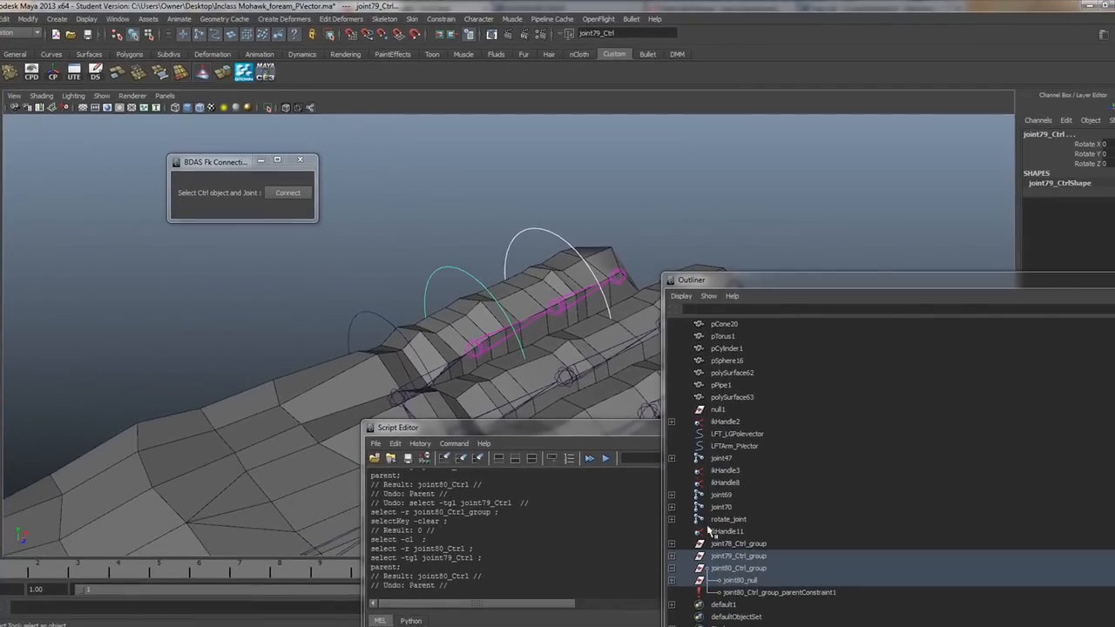
# Select the third pinky circle, joint80_Ctrl_group and joint79_Ctrl_group in turn to inspect the control group hierarchy.
pyautogui.moveTo(755, 281); pyautogui.dragTo(800, 94)
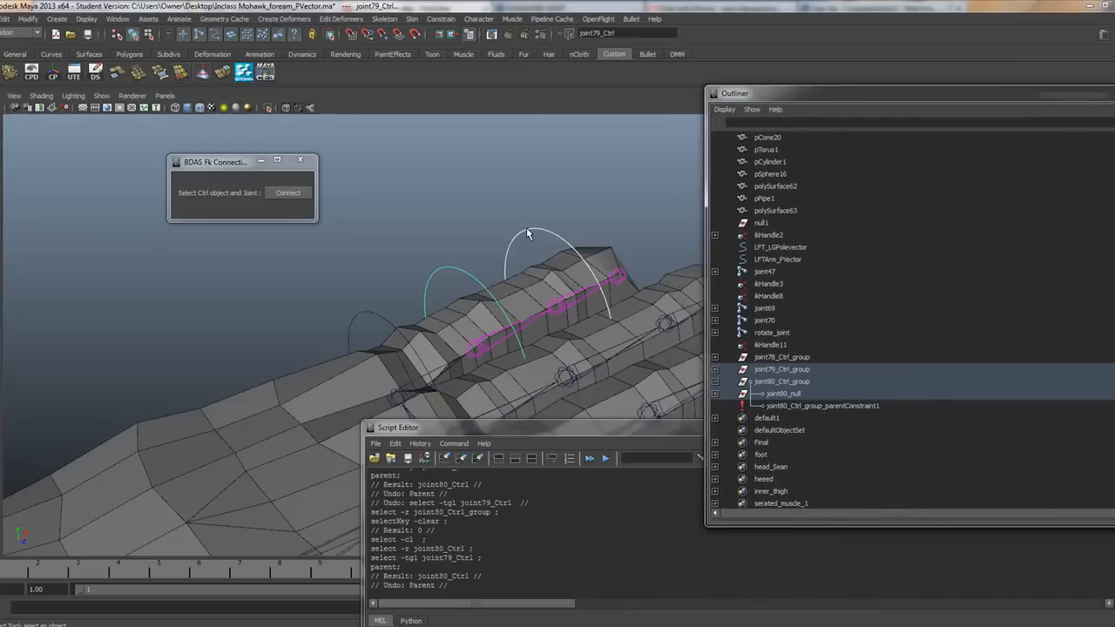
pyautogui.click(527, 232)
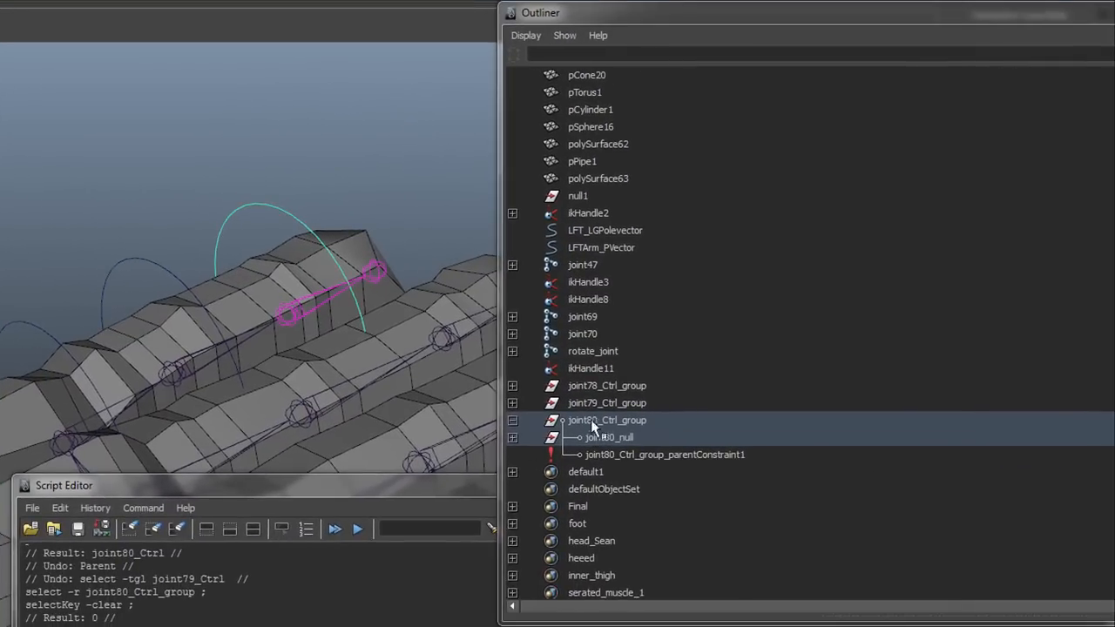
pyautogui.click(590, 422)
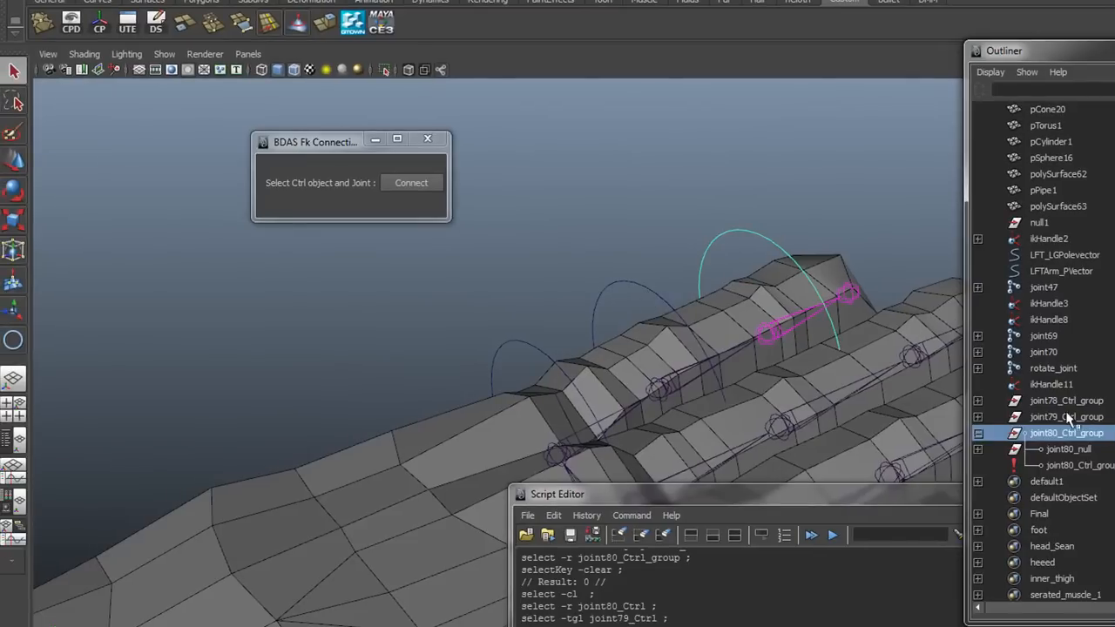
pyautogui.press('p')
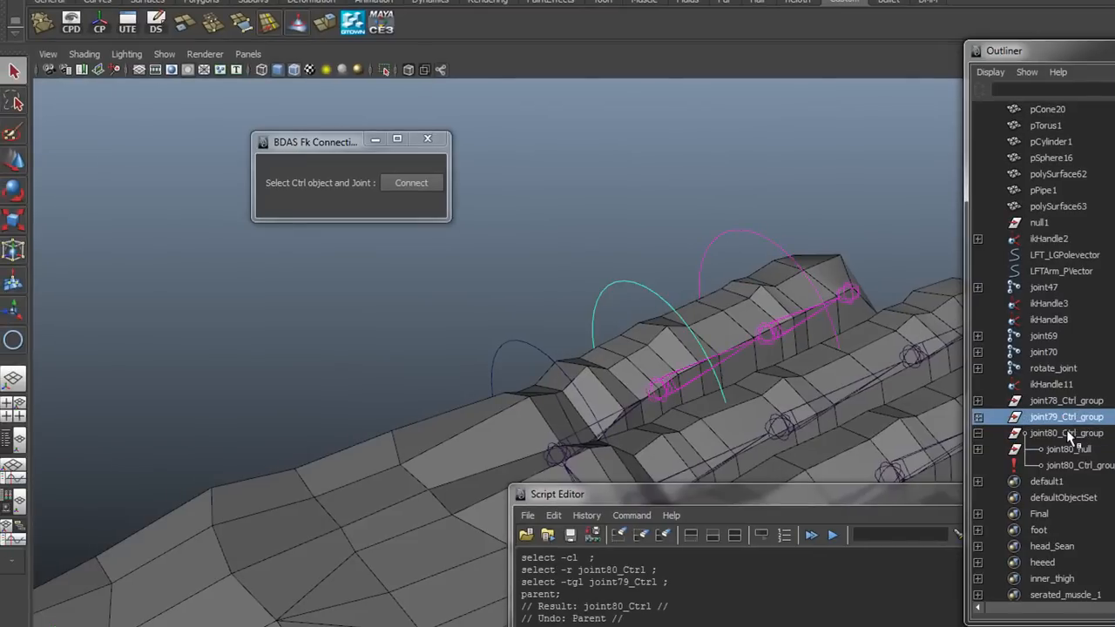
# Test-rotate the base pinky circle about 5 degrees around Z and undo the rotation.
pyautogui.click(502, 347)
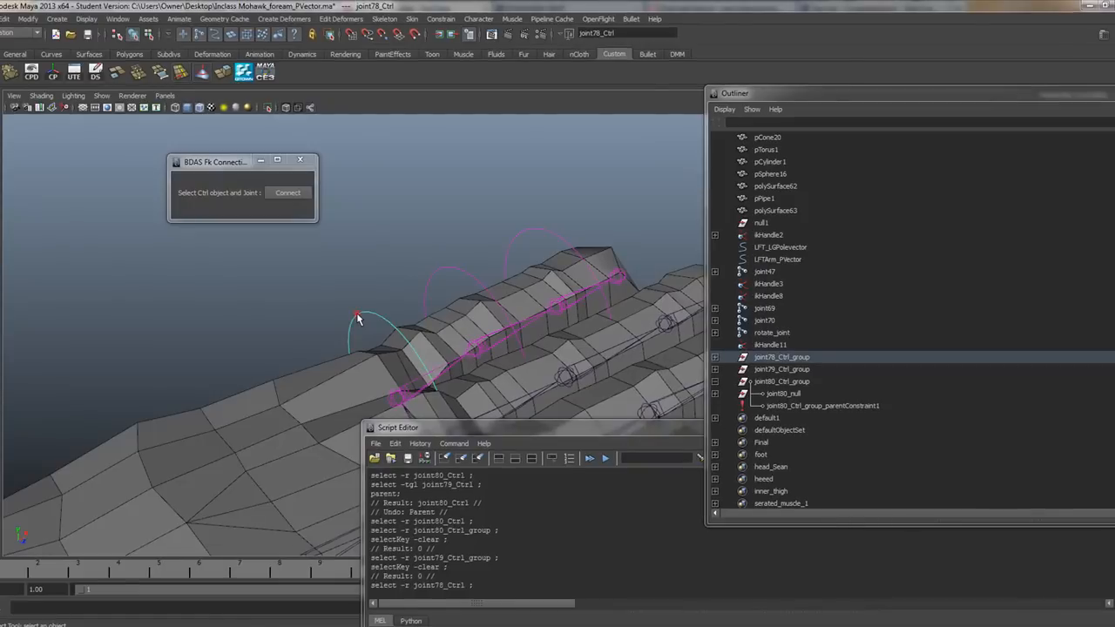
pyautogui.press('e')
pyautogui.moveTo(387, 359); pyautogui.dragTo(396, 381)
pyautogui.hotkey('ctrl', 'z')
# Undo back through the fkConnect operations on all three pinky circles until they are plain, unconnected nurbsCircle curves.
pyautogui.hotkey('ctrl', 'z')
pyautogui.hotkey('ctrl', 'z')
pyautogui.hotkey('ctrl', 'z')
pyautogui.hotkey('ctrl', 'z')
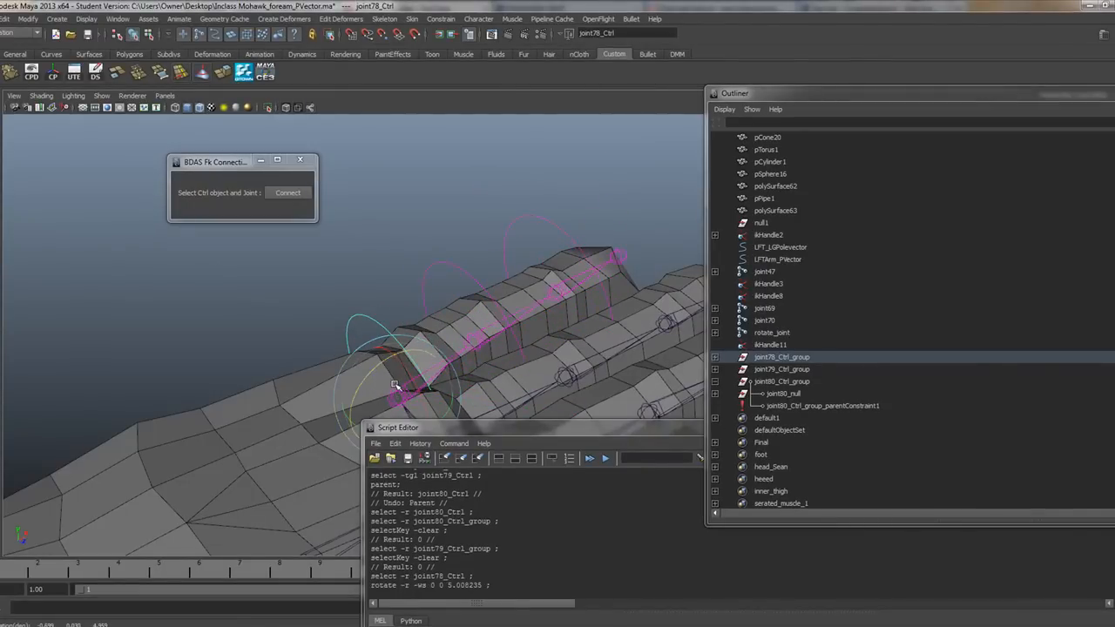
pyautogui.hotkey('ctrl', 'z')
pyautogui.hotkey('ctrl', 'z')
pyautogui.hotkey('ctrl', 'z')
pyautogui.hotkey('ctrl', 'z')
pyautogui.hotkey('ctrl', 'z')
pyautogui.hotkey('ctrl', 'z')
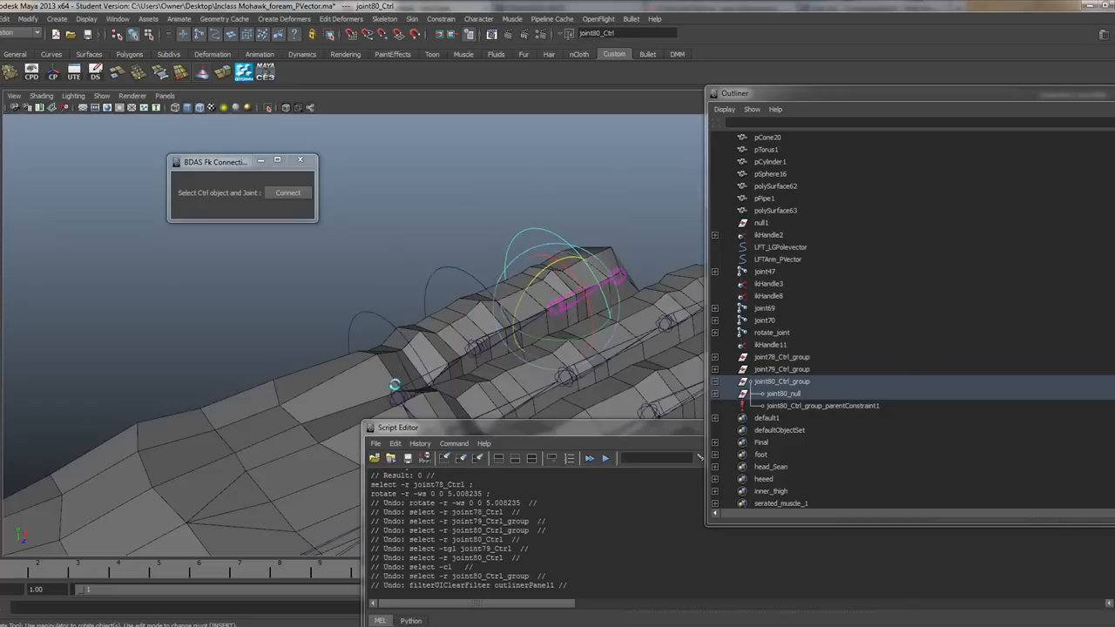
pyautogui.hotkey('ctrl', 'z')
pyautogui.hotkey('ctrl', 'z')
pyautogui.hotkey('ctrl', 'z')
pyautogui.hotkey('ctrl', 'z')
pyautogui.hotkey('ctrl', 'z')
pyautogui.hotkey('ctrl', 'z')
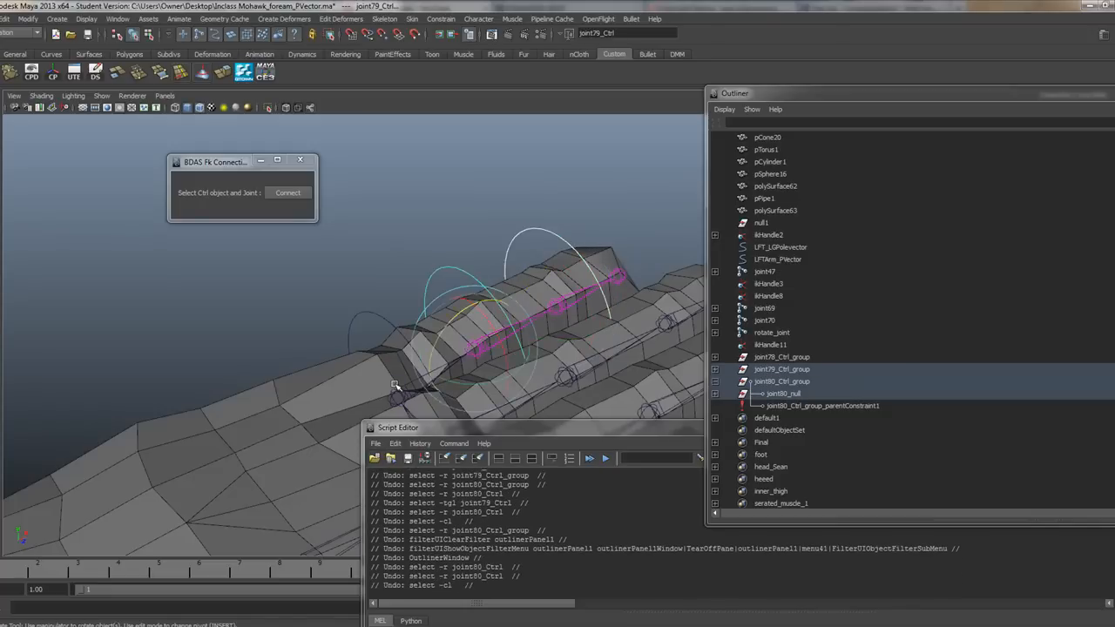
pyautogui.hotkey('ctrl', 'z')
pyautogui.hotkey('ctrl', 'z')
pyautogui.hotkey('ctrl', 'z')
pyautogui.hotkey('ctrl', 'z')
pyautogui.hotkey('ctrl', 'z')
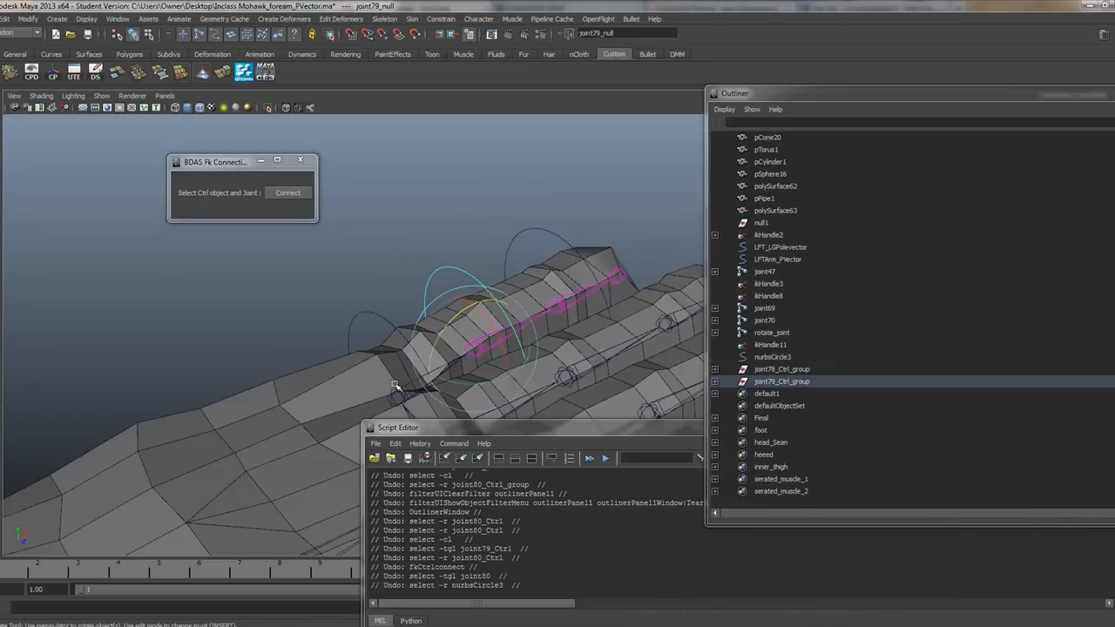
pyautogui.hotkey('ctrl', 'z')
pyautogui.hotkey('ctrl', 'z')
pyautogui.hotkey('ctrl', 'z')
pyautogui.hotkey('ctrl', 'z')
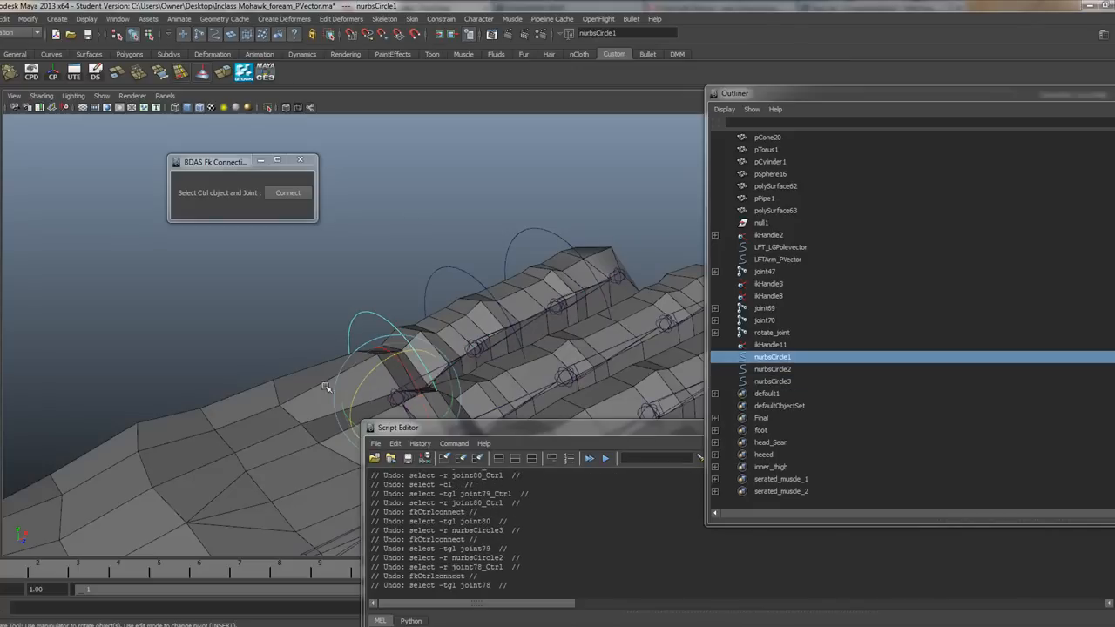
# Connect nurbsCircle1 at the base of the pinky to joint78 with the FK connection script.
pyautogui.click(357, 313)
pyautogui.click(362, 311)
pyautogui.moveTo(496, 429); pyautogui.dragTo(575, 464)
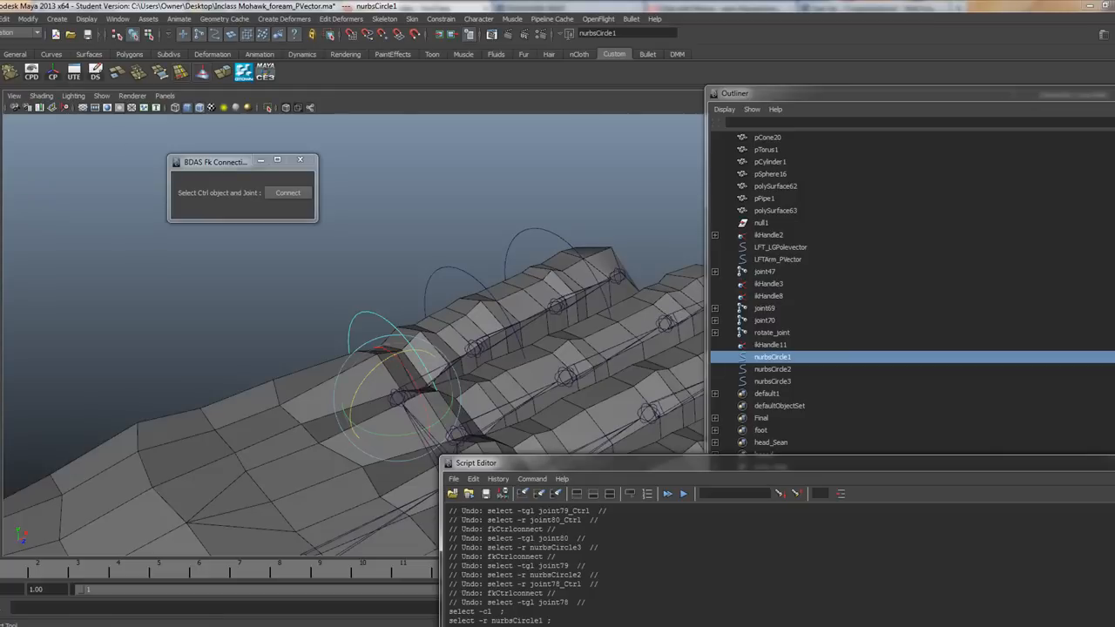
pyautogui.press('q')
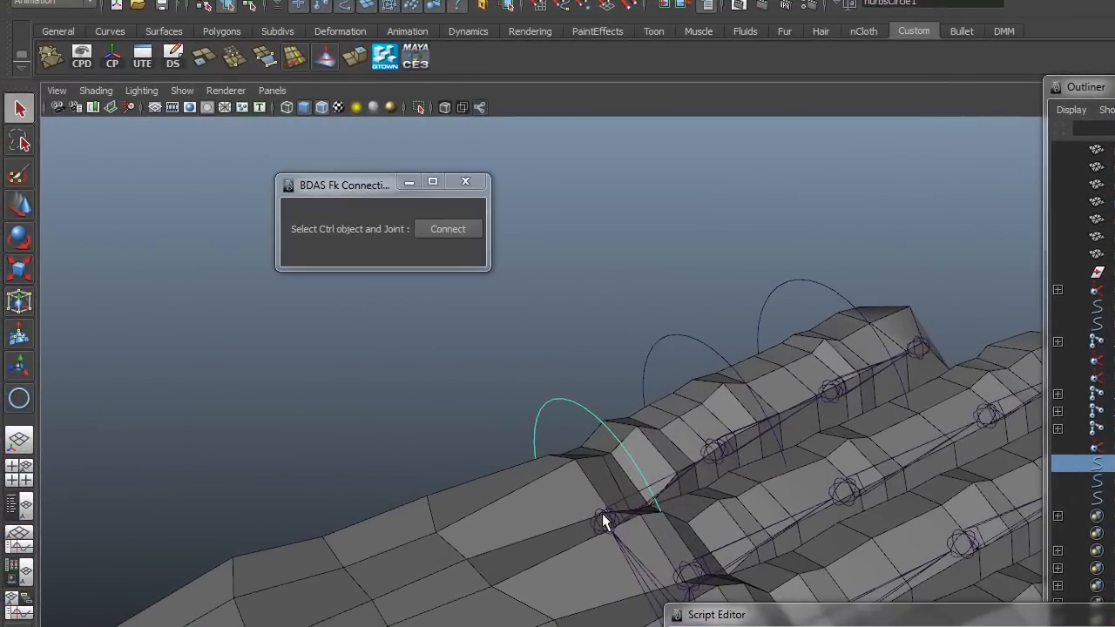
pyautogui.keyDown('shift'); pyautogui.click(396, 395); pyautogui.keyUp('shift')
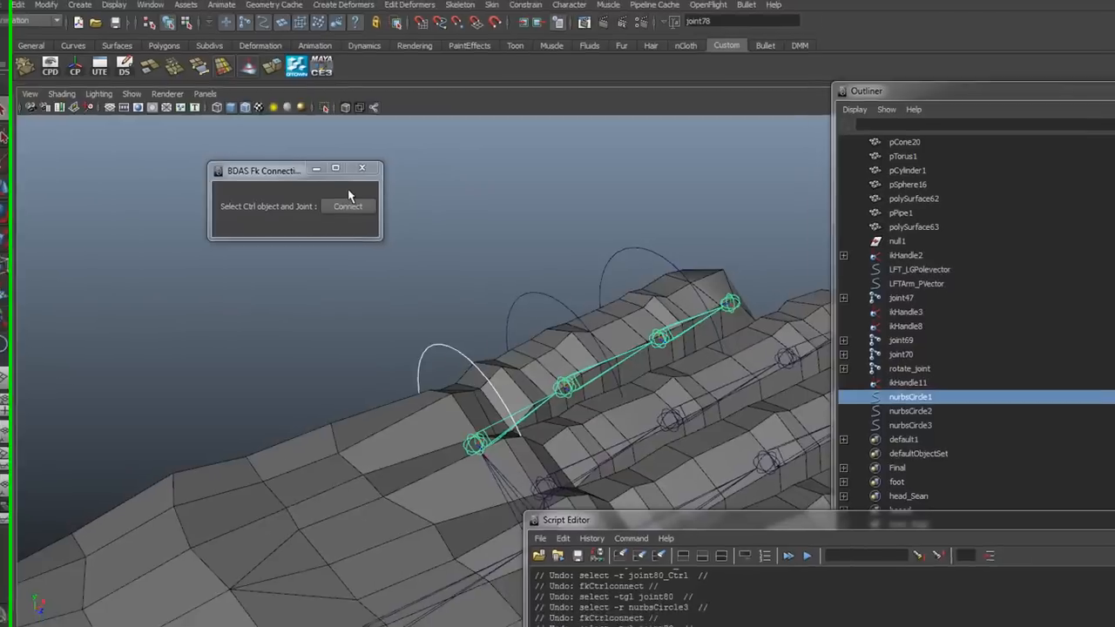
pyautogui.click(448, 229)
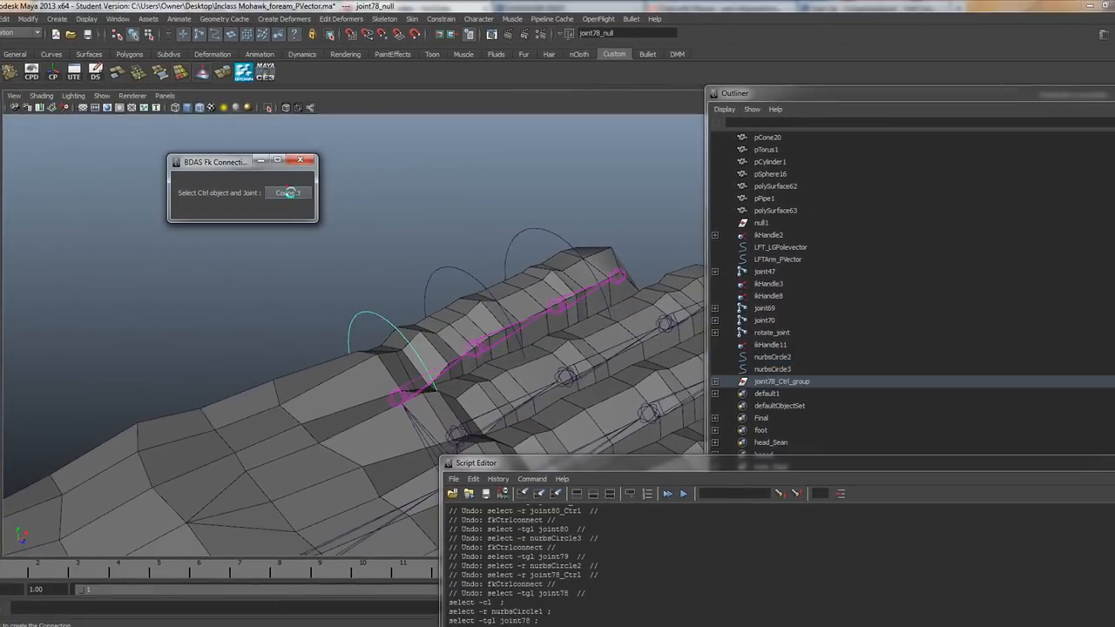
# Select the second circle with joint79 and the third with joint80, and review the three pinky circles individually.
pyautogui.click(441, 274)
pyautogui.keyDown('shift'); pyautogui.click(474, 347); pyautogui.keyUp('shift')
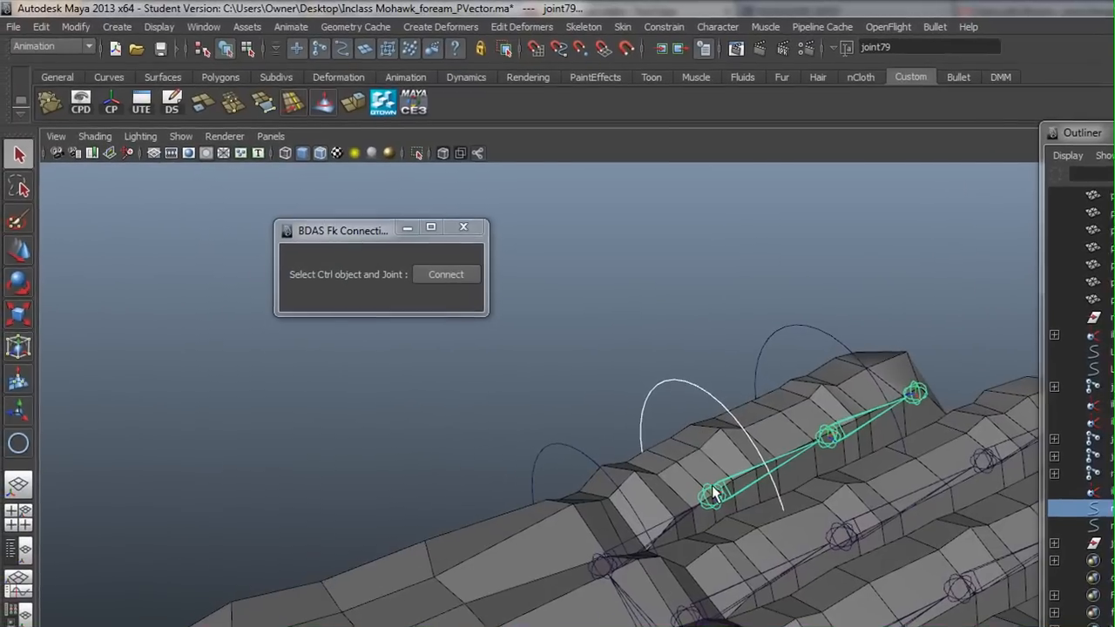
pyautogui.click(783, 341)
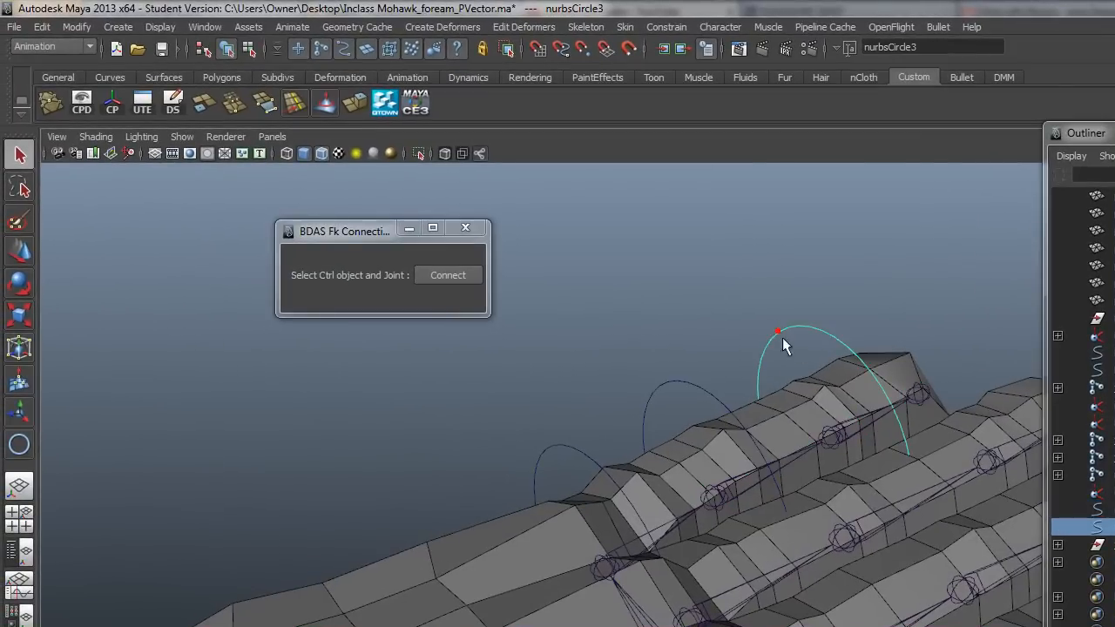
pyautogui.keyDown('shift'); pyautogui.click(829, 436); pyautogui.keyUp('shift')
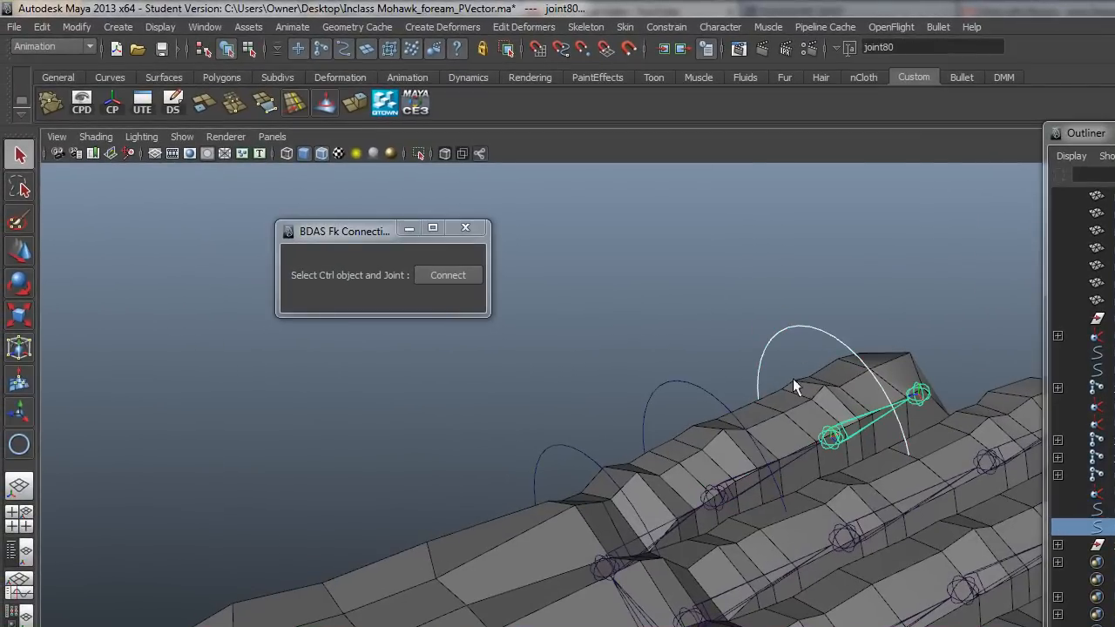
pyautogui.click(666, 388)
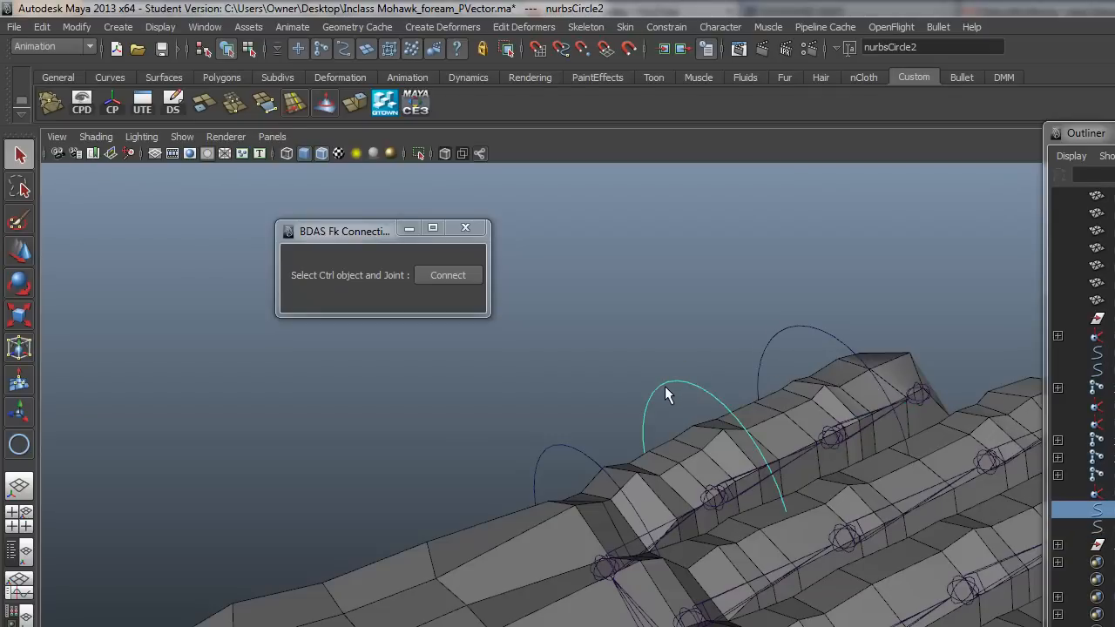
pyautogui.click(797, 331)
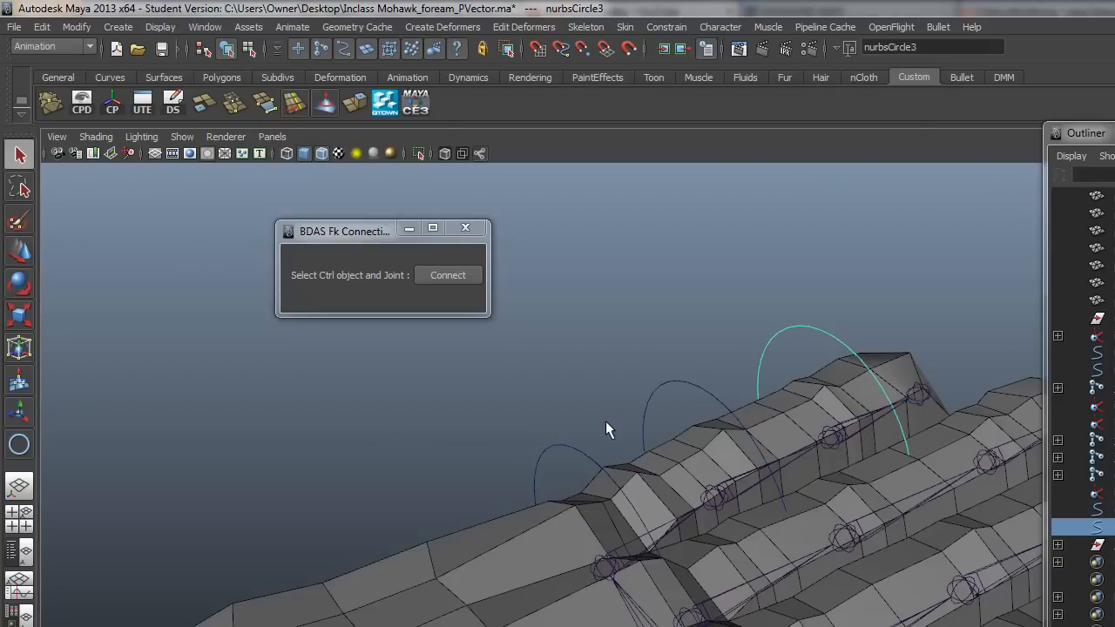
pyautogui.moveTo(576, 439); pyautogui.dragTo(548, 457)
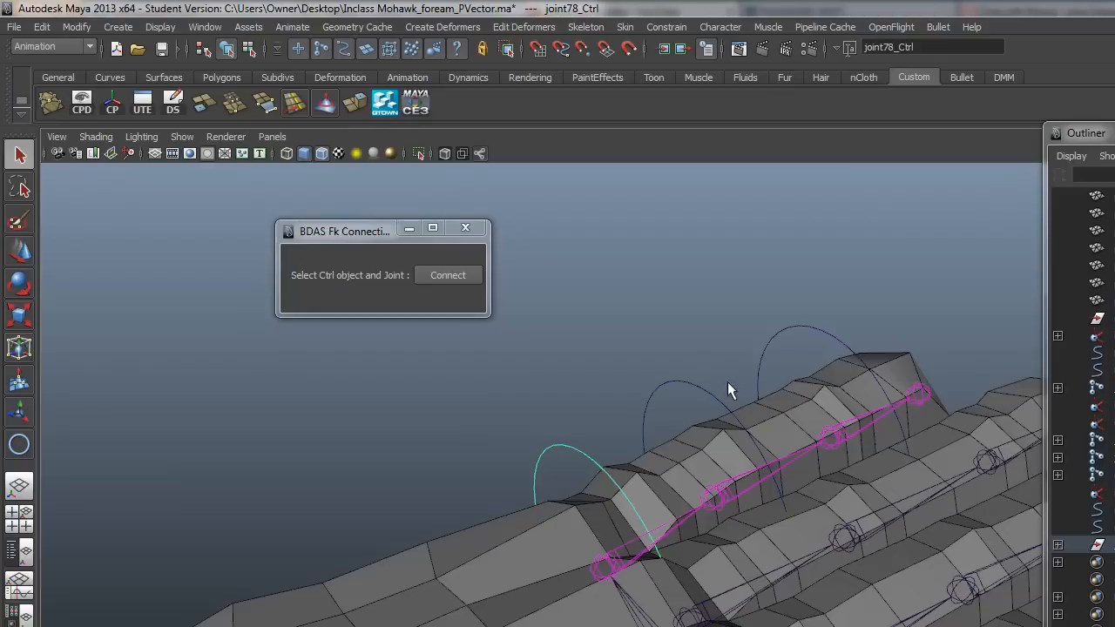
# Connect nurbsCircle2 to joint79 and nurbsCircle3 to joint80 with the FK connection script.
pyautogui.click(662, 388)
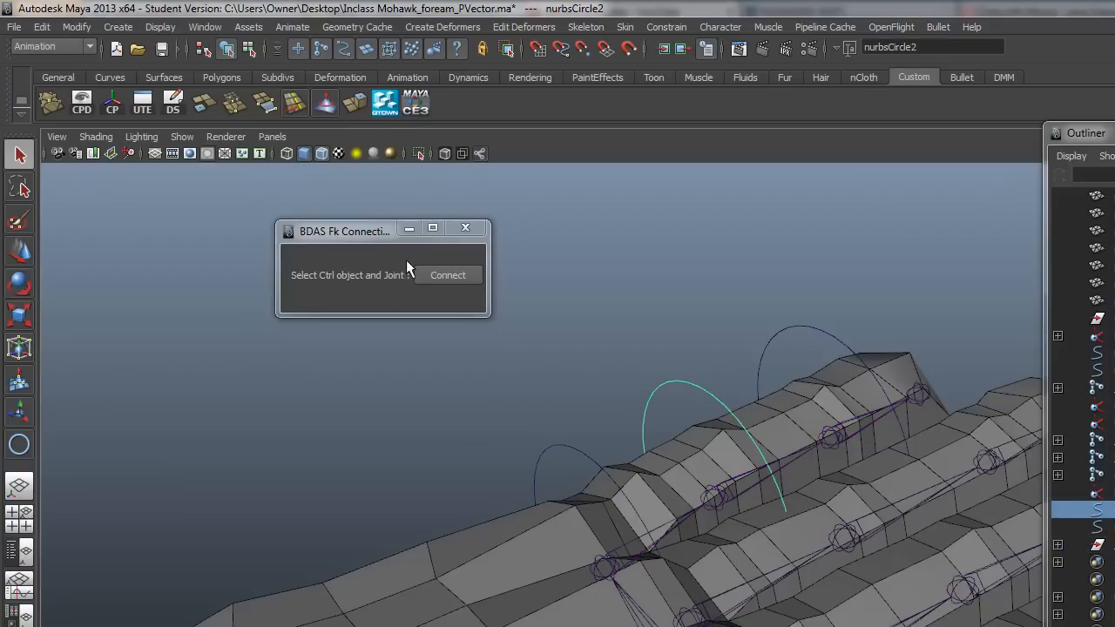
pyautogui.moveTo(362, 235); pyautogui.dragTo(432, 249)
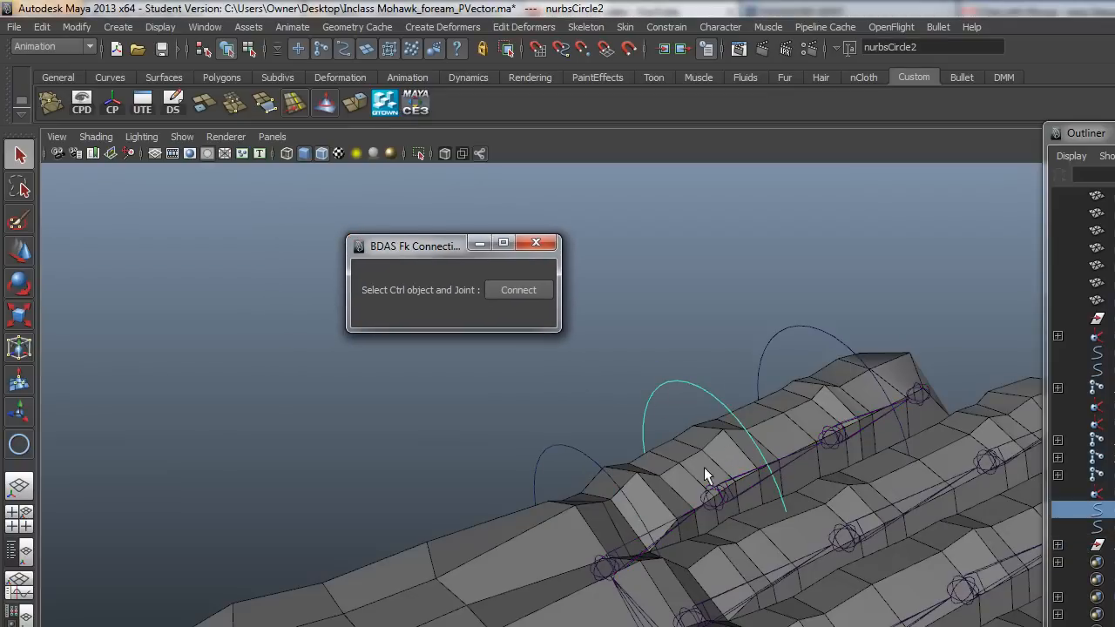
pyautogui.keyDown('shift'); pyautogui.click(707, 491); pyautogui.keyUp('shift')
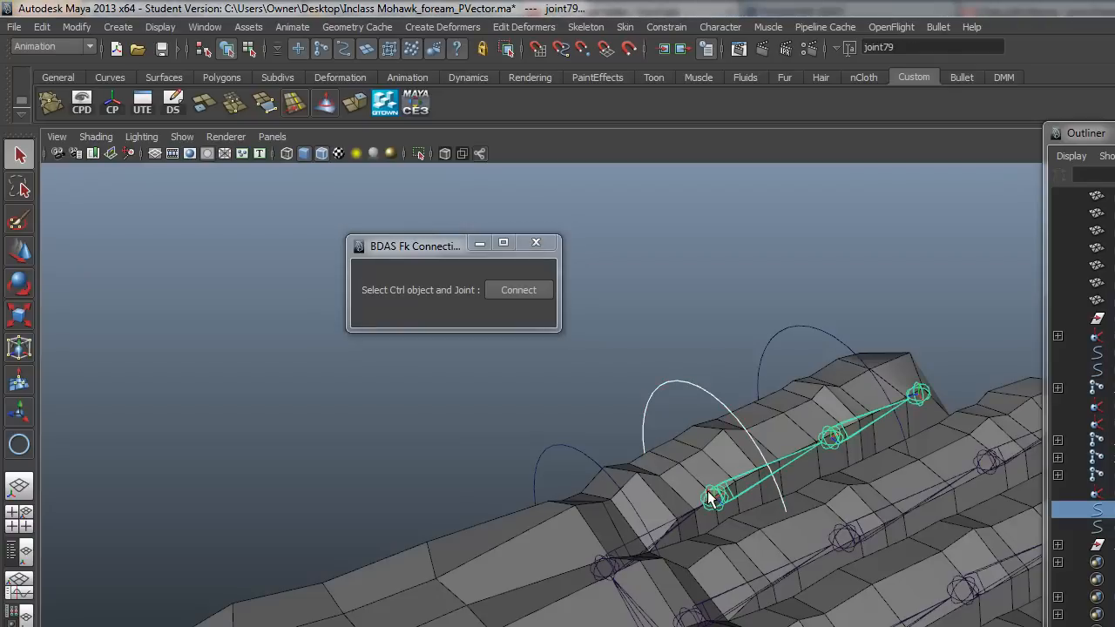
pyautogui.click(505, 290)
pyautogui.click(821, 327)
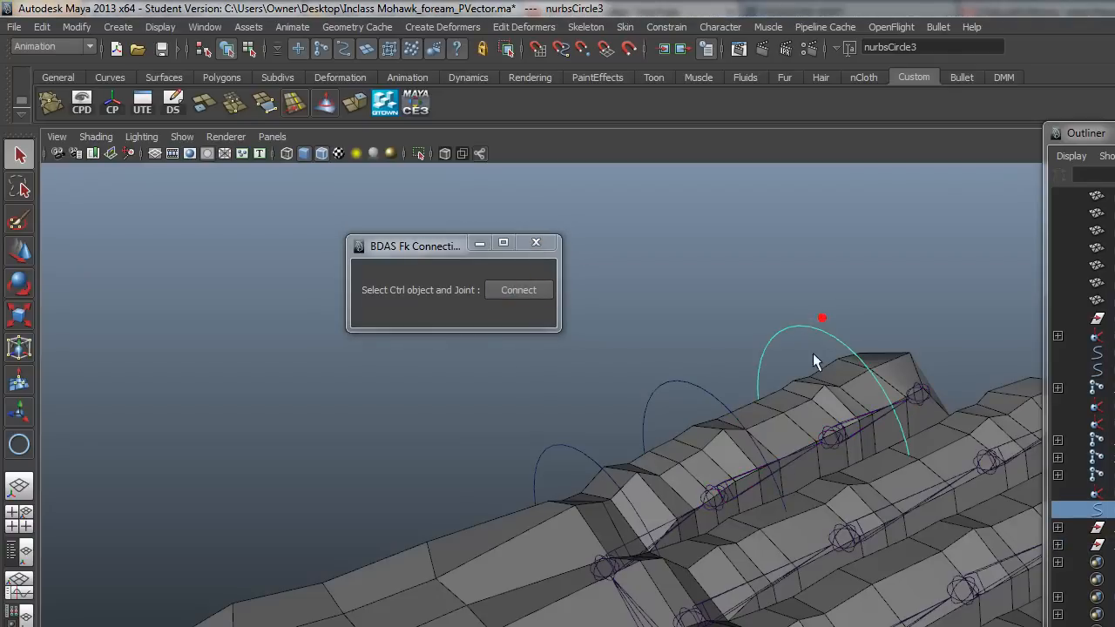
pyautogui.keyDown('shift'); pyautogui.click(830, 432); pyautogui.keyUp('shift')
pyautogui.click(505, 290)
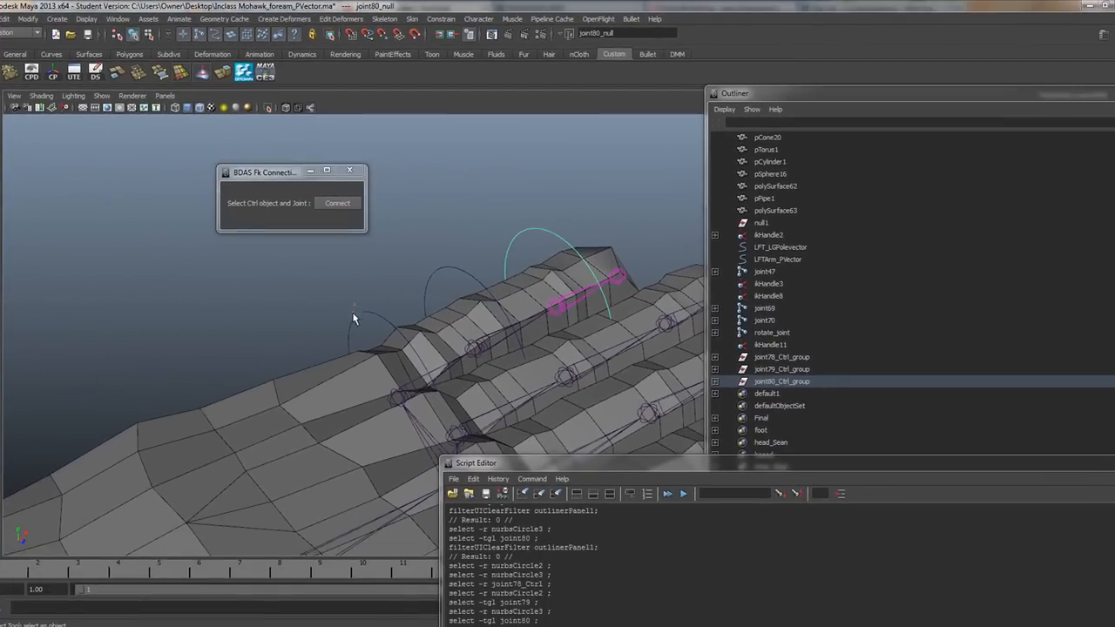
# Check how the three pinky controls affect one another by selecting each circle in turn.
pyautogui.click(534, 462)
pyautogui.click(431, 270)
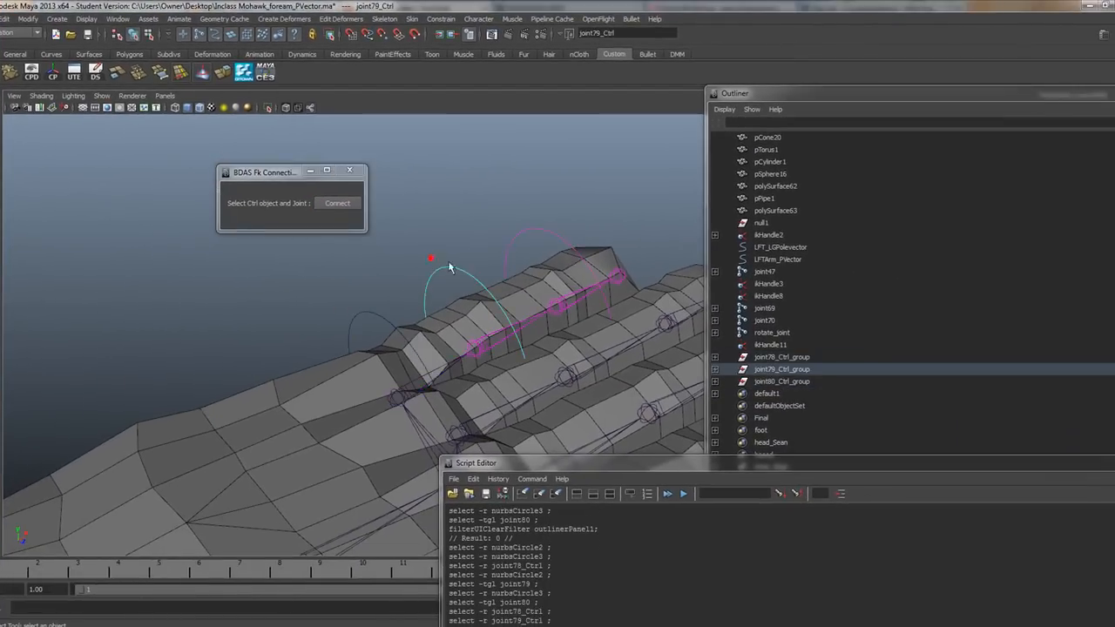
pyautogui.click(530, 209)
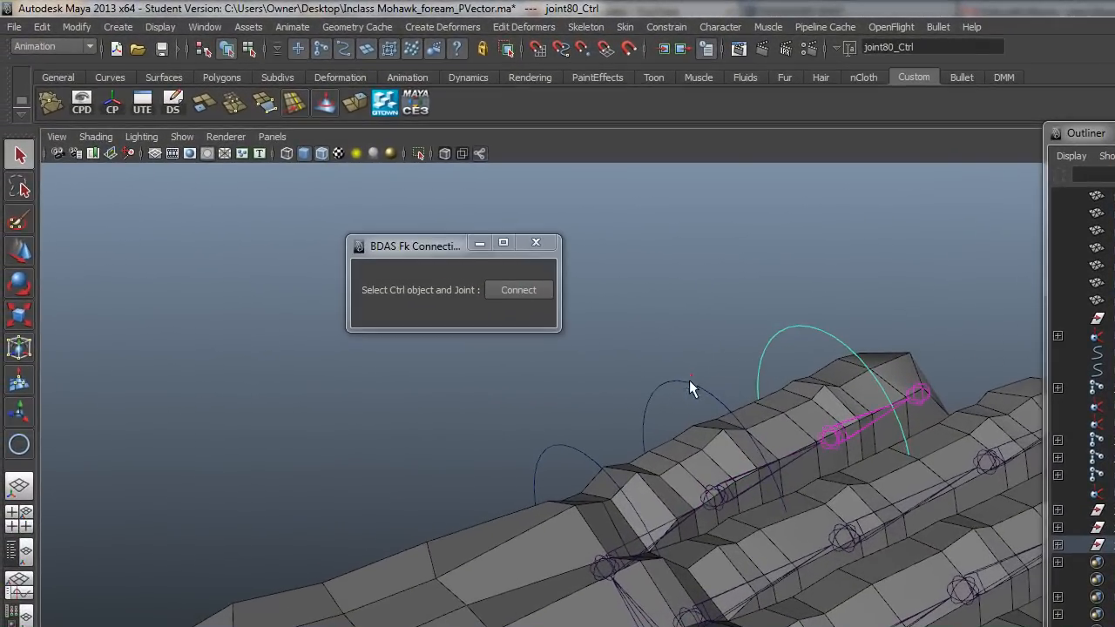
pyautogui.click(647, 360)
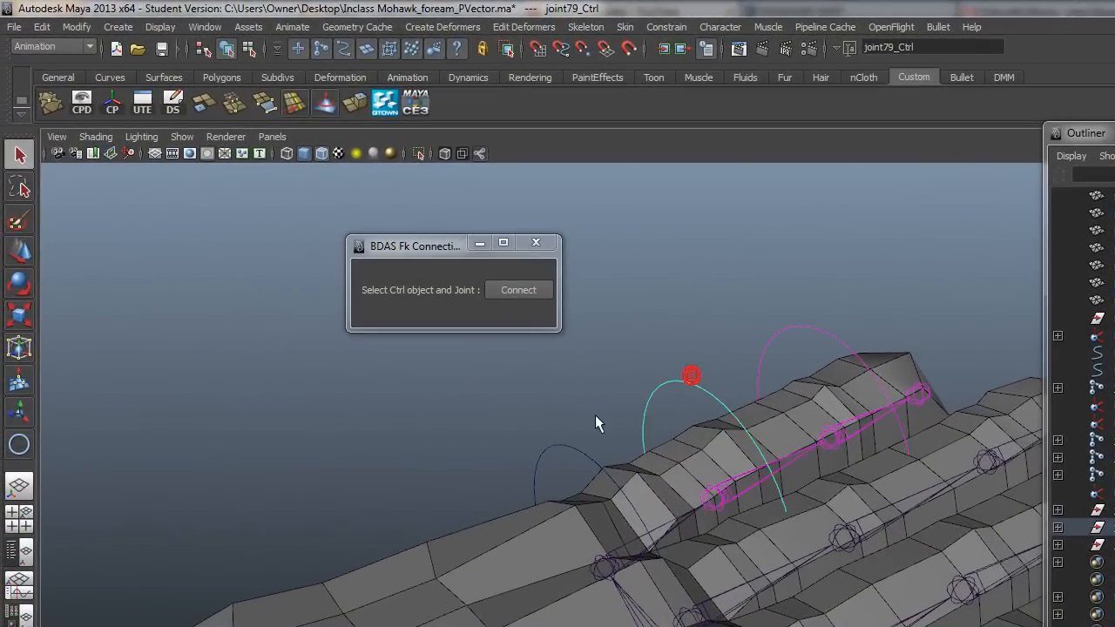
pyautogui.click(551, 402)
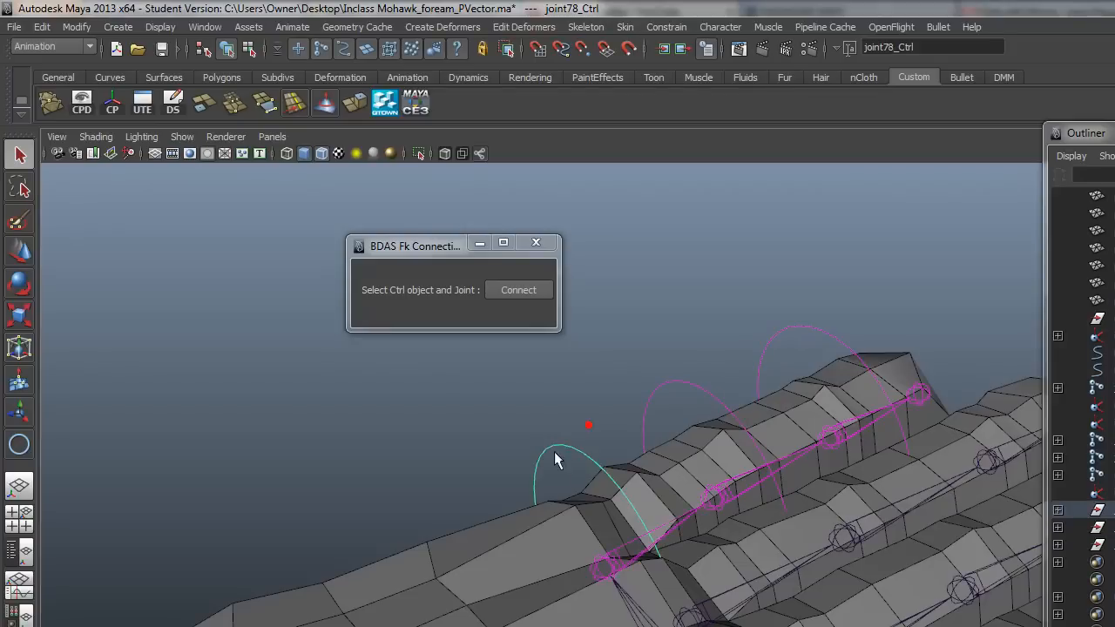
pyautogui.click(817, 323)
pyautogui.click(708, 377)
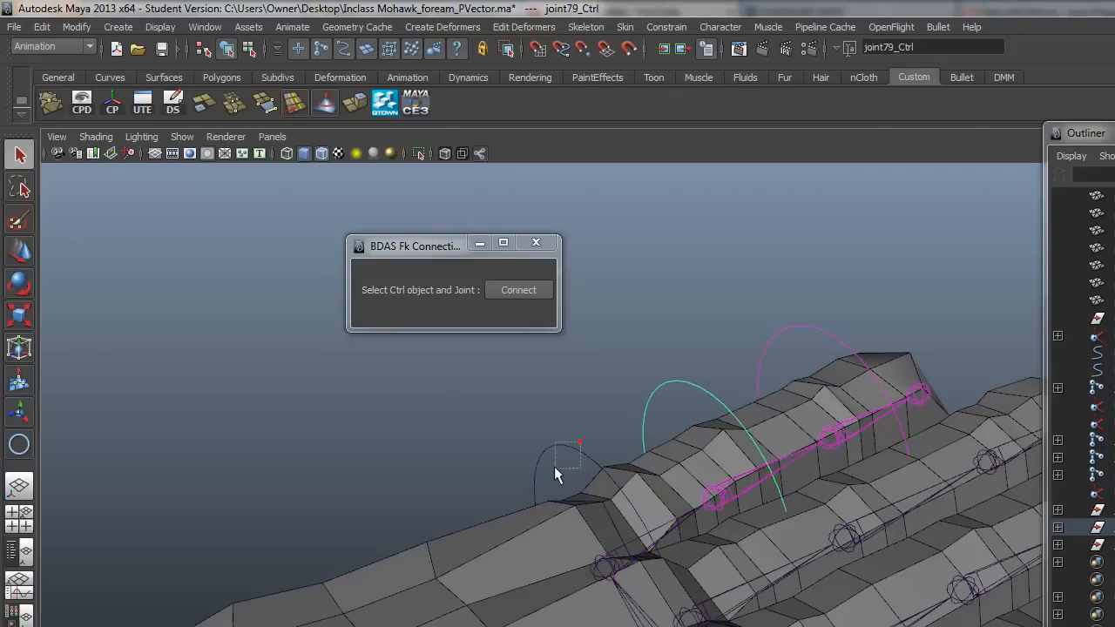
# Test-rotate the base pinky control joint78_Ctrl about 6 degrees around Z and undo the rotation.
pyautogui.moveTo(580, 442); pyautogui.dragTo(556, 468)
pyautogui.click(21, 280)
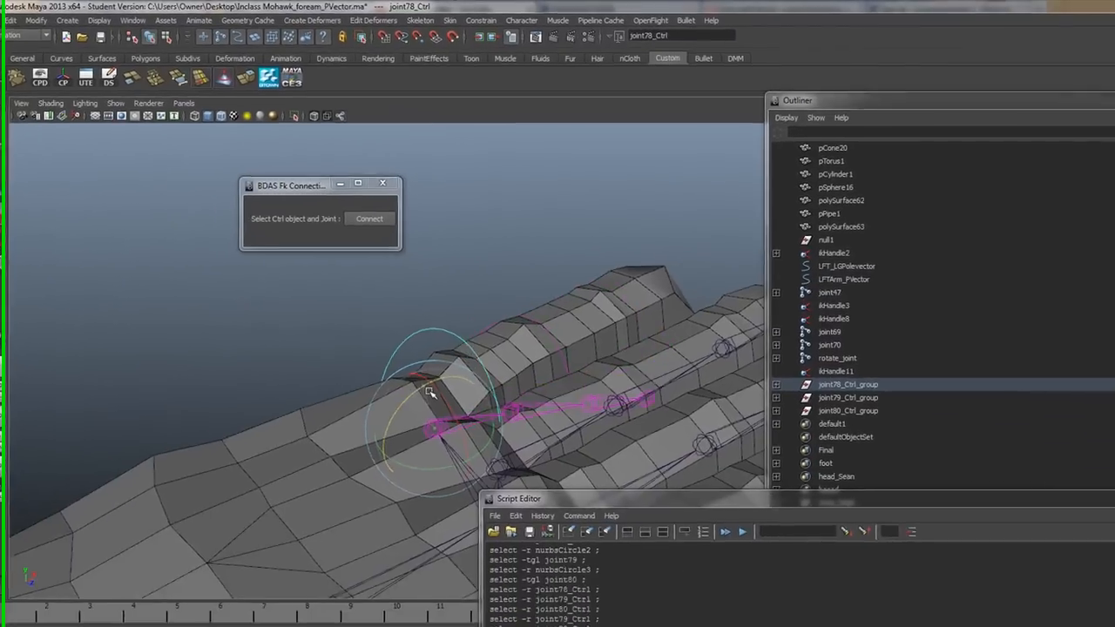
pyautogui.moveTo(428, 394); pyautogui.dragTo(406, 414)
pyautogui.moveTo(522, 462); pyautogui.dragTo(810, 307)
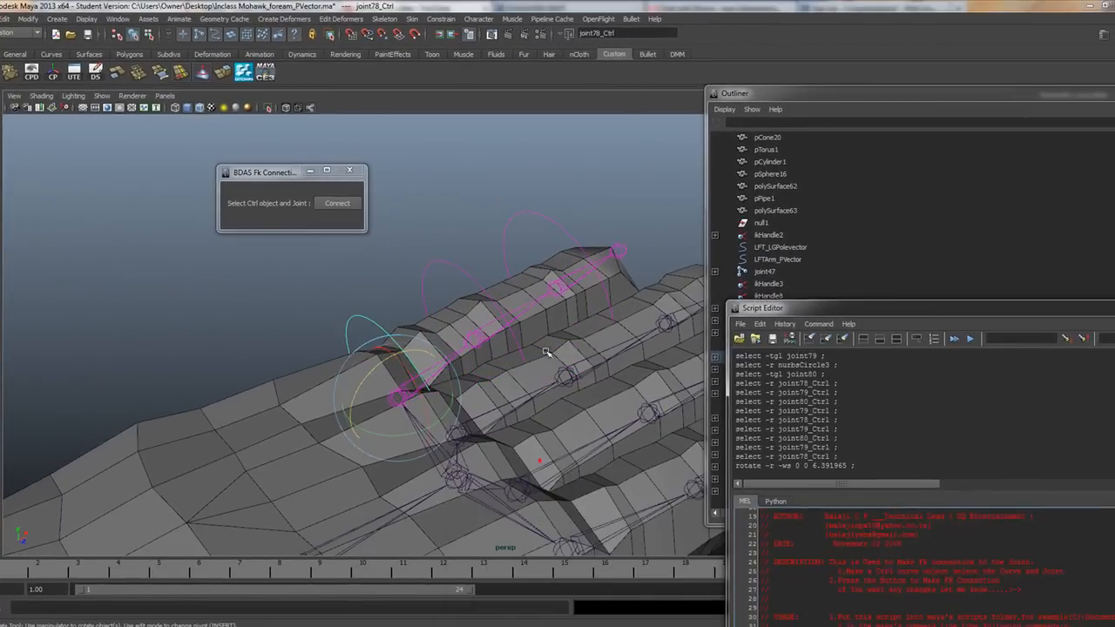
pyautogui.scroll(-3, 437, 410)
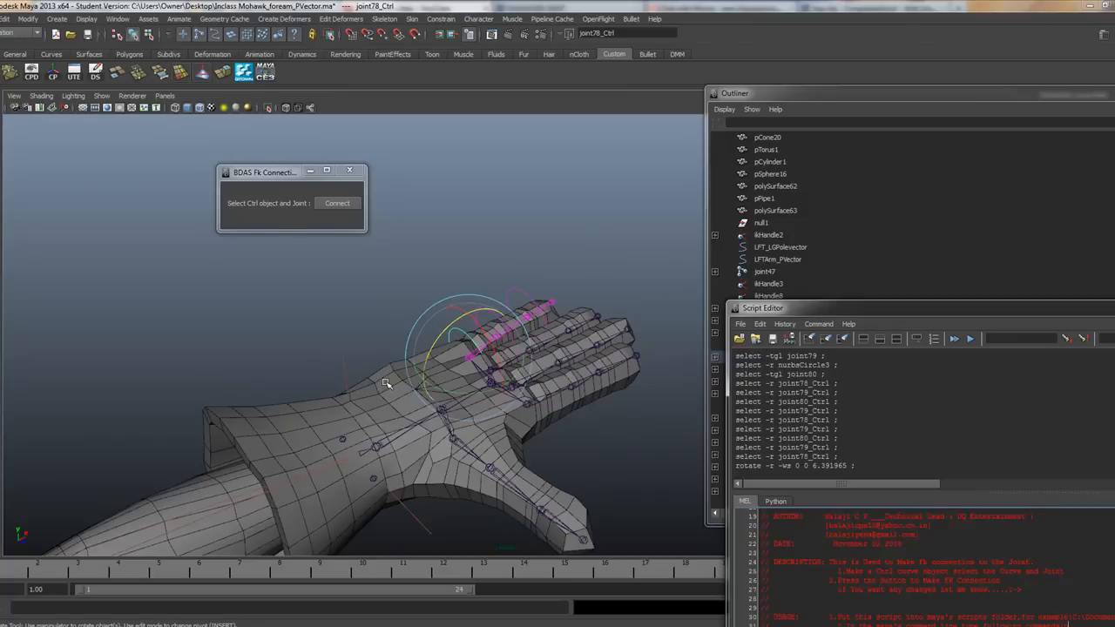
pyautogui.hotkey('ctrl', 'End')
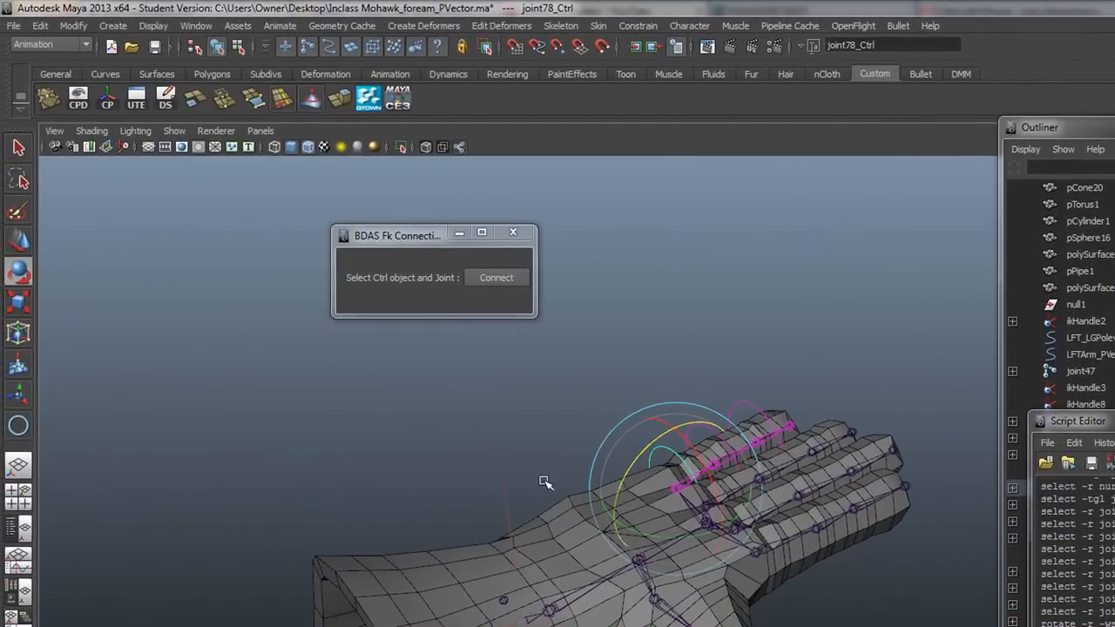
pyautogui.moveTo(532, 474); pyautogui.dragTo(482, 508)
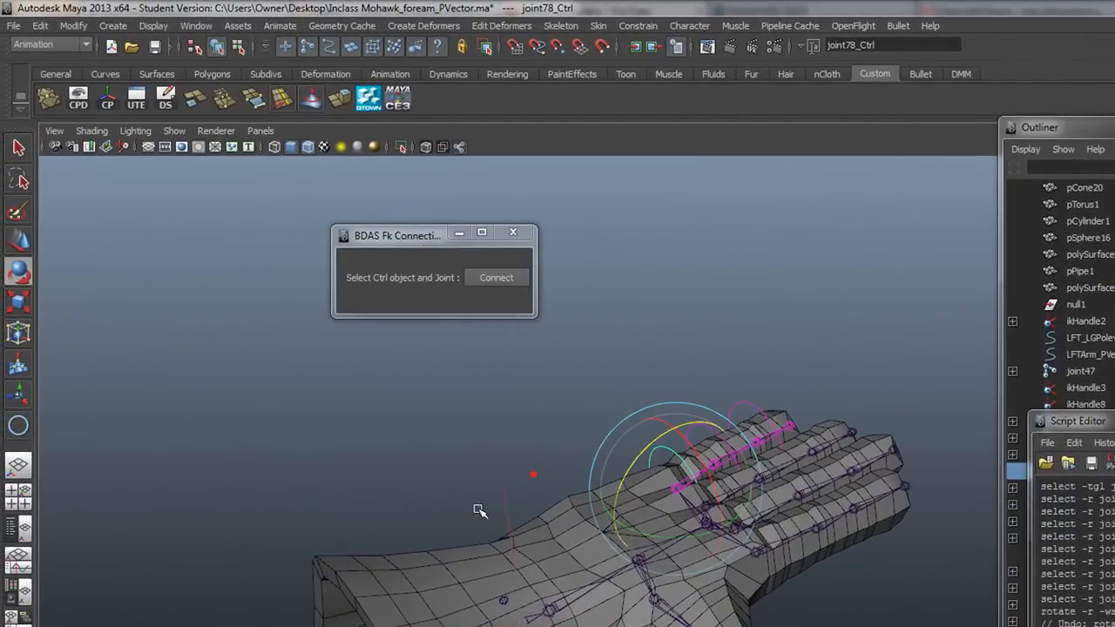
# Test-move the wrist handle ikHandle11 to see whether the pinky controls follow, and undo the move.
pyautogui.press('f')
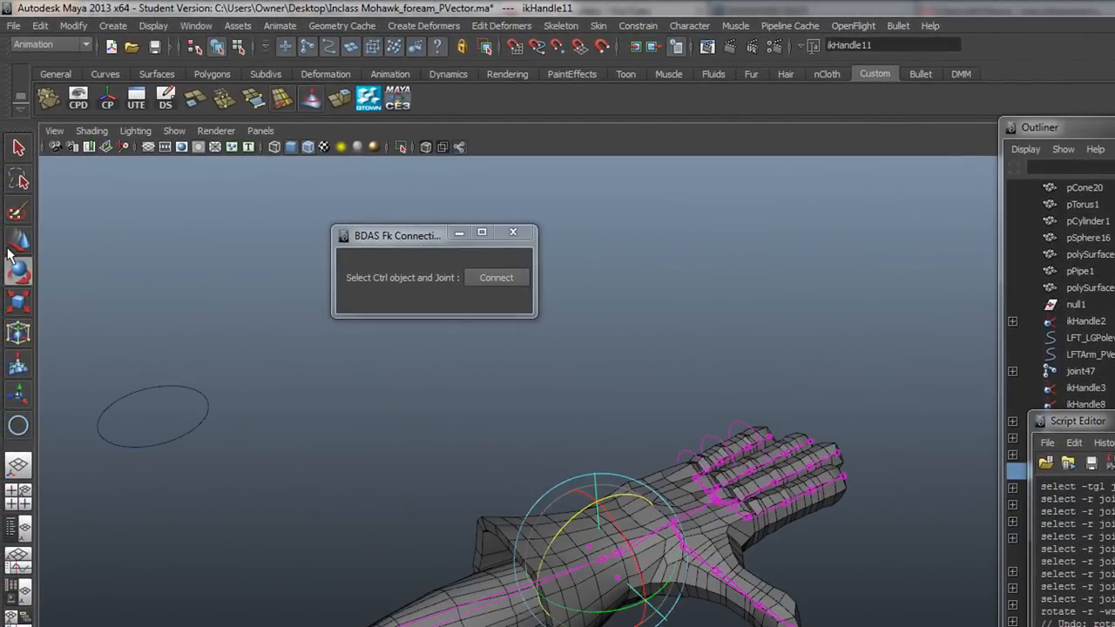
pyautogui.click(11, 248)
pyautogui.moveTo(591, 575); pyautogui.dragTo(246, 553)
pyautogui.hotkey('ctrl', 'z')
# Undo back through the selections and the FK connections of the second and third pinky circles.
pyautogui.hotkey('ctrl', 'z')
pyautogui.hotkey('ctrl', 'z')
pyautogui.hotkey('ctrl', 'z')
pyautogui.hotkey('ctrl', 'z')
pyautogui.hotkey('ctrl', 'z')
pyautogui.hotkey('ctrl', 'z')
pyautogui.hotkey('ctrl', 'z')
pyautogui.hotkey('ctrl', 'z')
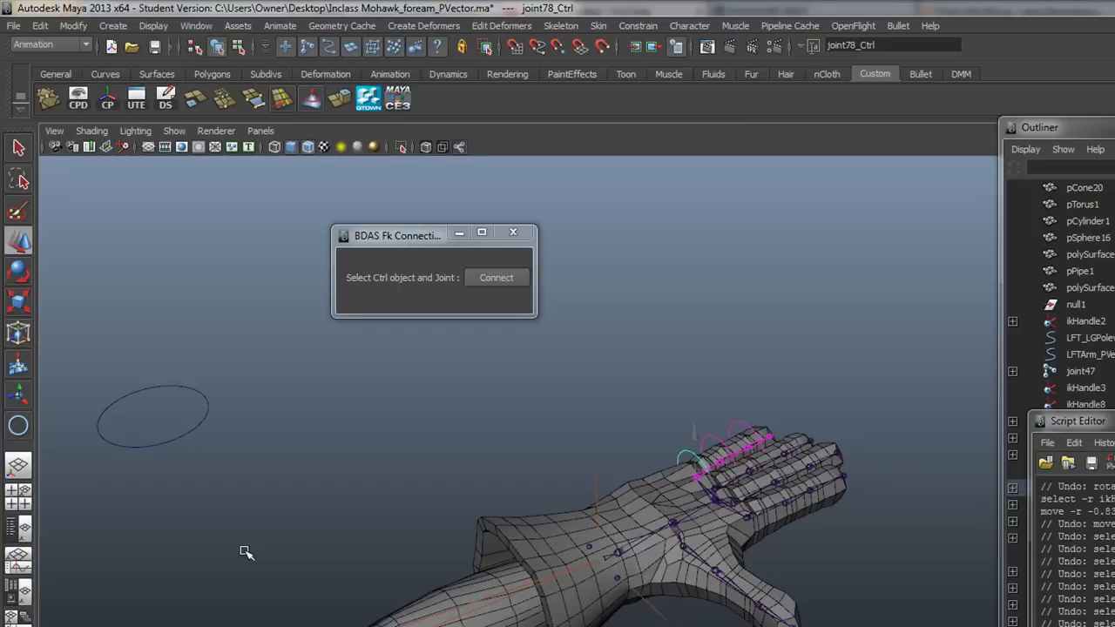
pyautogui.hotkey('ctrl', 'z')
pyautogui.hotkey('ctrl', 'z')
pyautogui.hotkey('ctrl', 'z')
pyautogui.hotkey('ctrl', 'z')
pyautogui.hotkey('ctrl', 'z')
pyautogui.hotkey('ctrl', 'z')
# Connect the second pinky circle, nurbsCircle2, to joint79 with the FK connection script.
pyautogui.keyDown('alt'); pyautogui.moveTo(943, 507); pyautogui.dragTo(601, 448); pyautogui.keyUp('alt')
pyautogui.keyDown('alt'); pyautogui.moveTo(601, 448); pyautogui.dragTo(819, 468, button='right'); pyautogui.keyUp('alt')
pyautogui.click(589, 445)
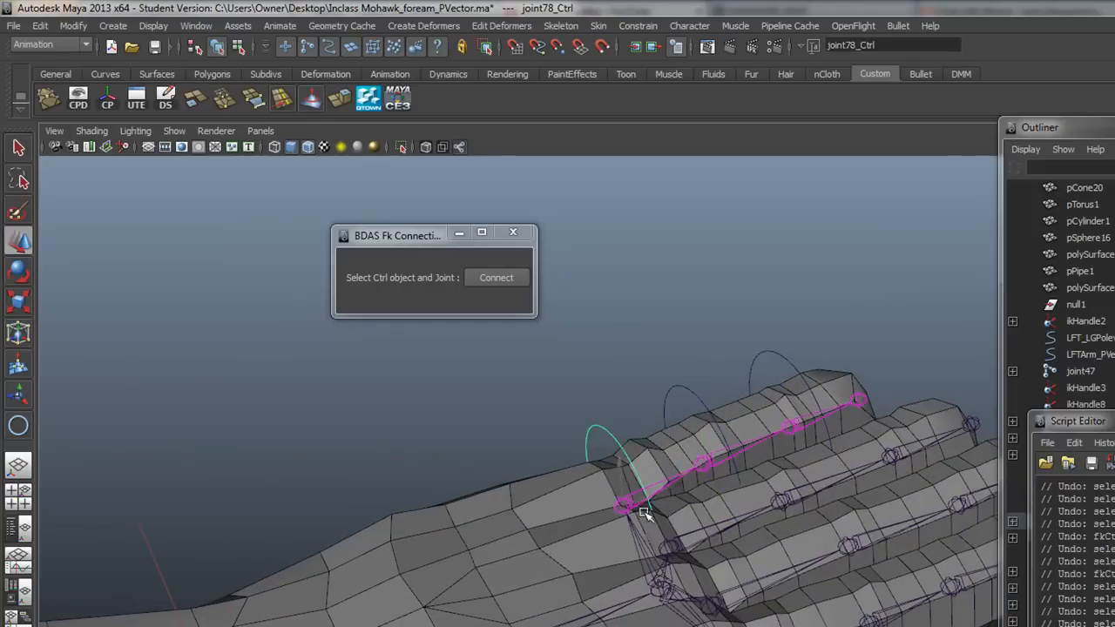
pyautogui.click(666, 398)
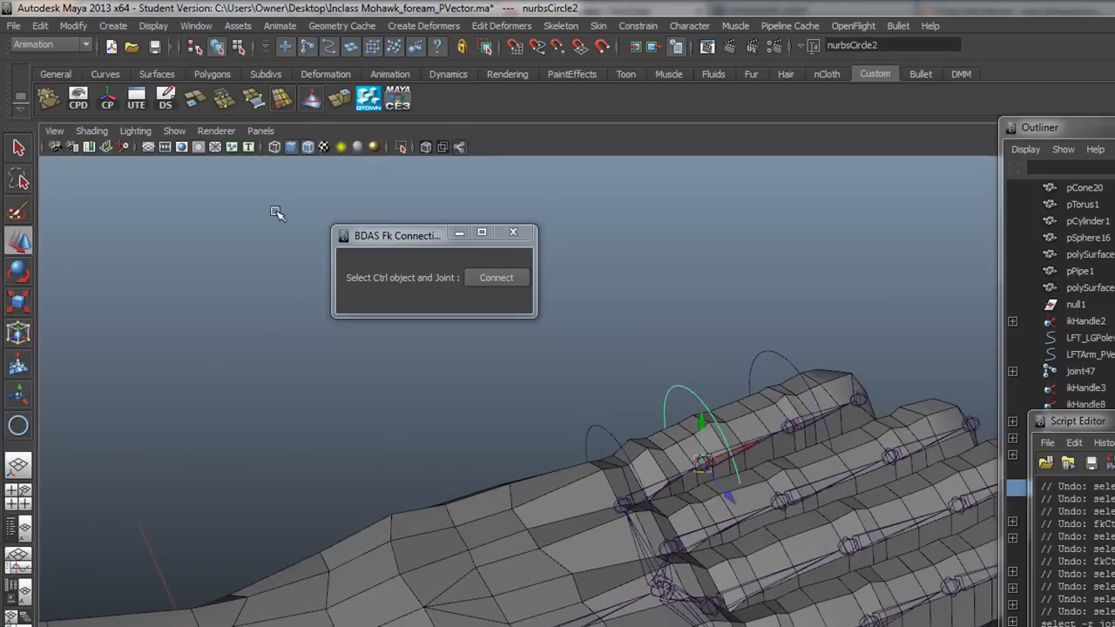
pyautogui.press('q')
pyautogui.keyDown('shift'); pyautogui.click(702, 462); pyautogui.keyUp('shift')
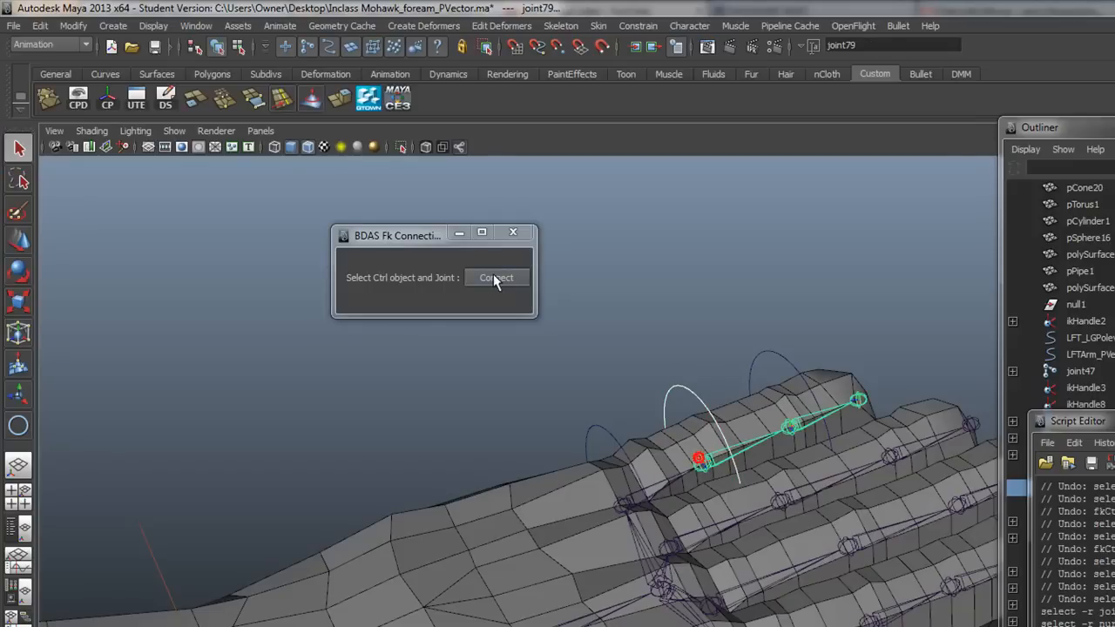
pyautogui.click(495, 277)
# Connect the third pinky circle, nurbsCircle3, to joint80 with the FK connection script.
pyautogui.click(773, 347)
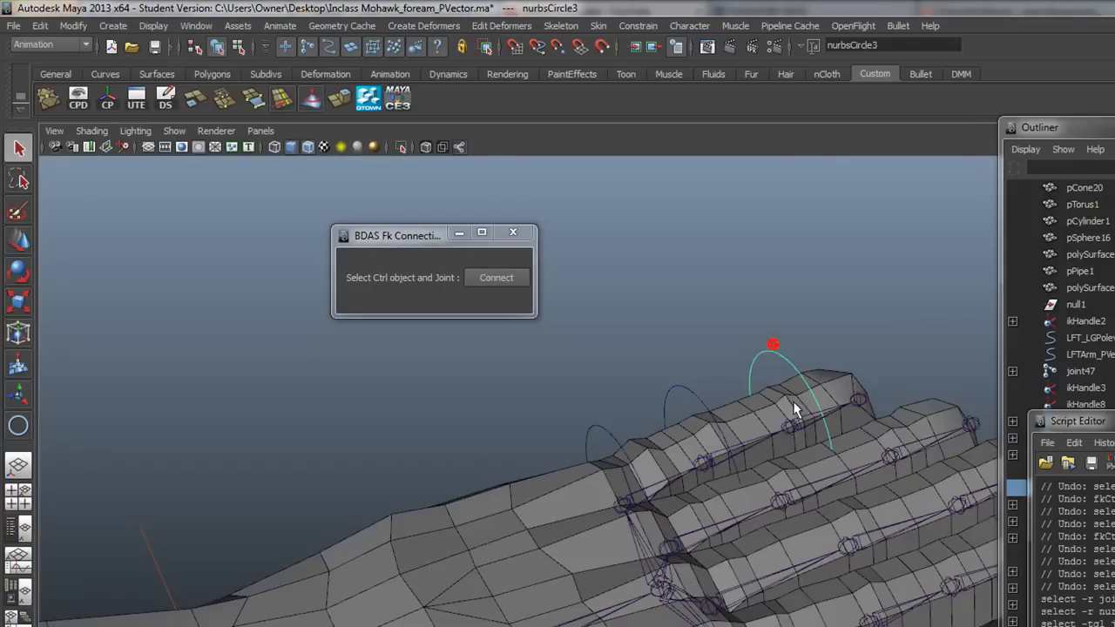
pyautogui.keyDown('shift'); pyautogui.click(788, 436); pyautogui.keyUp('shift')
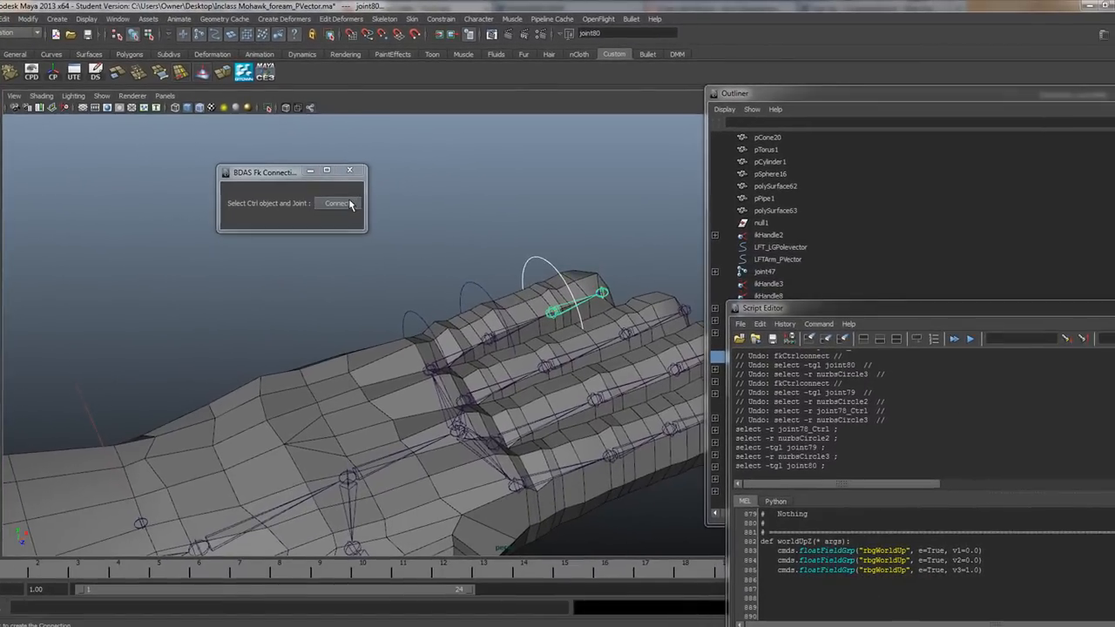
pyautogui.click(495, 277)
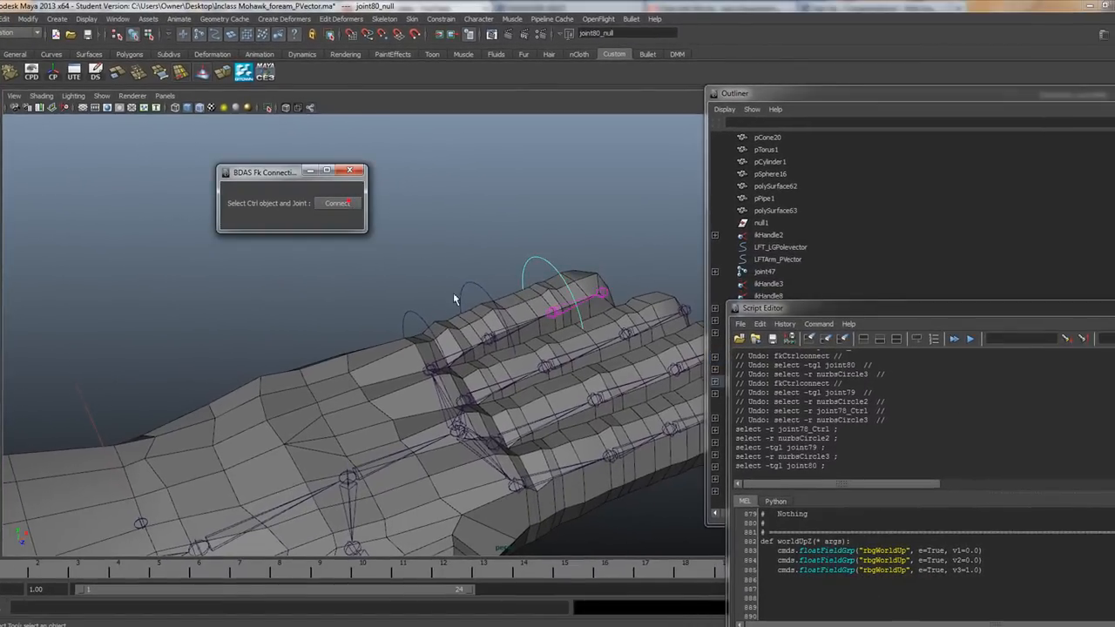
# Test-bend the pinky by rotating joint78_Ctrl about 31.5, joint79_Ctrl about 30.2 and joint80_Ctrl about 29.5 degrees around Z.
pyautogui.click(462, 281)
pyautogui.click(410, 324)
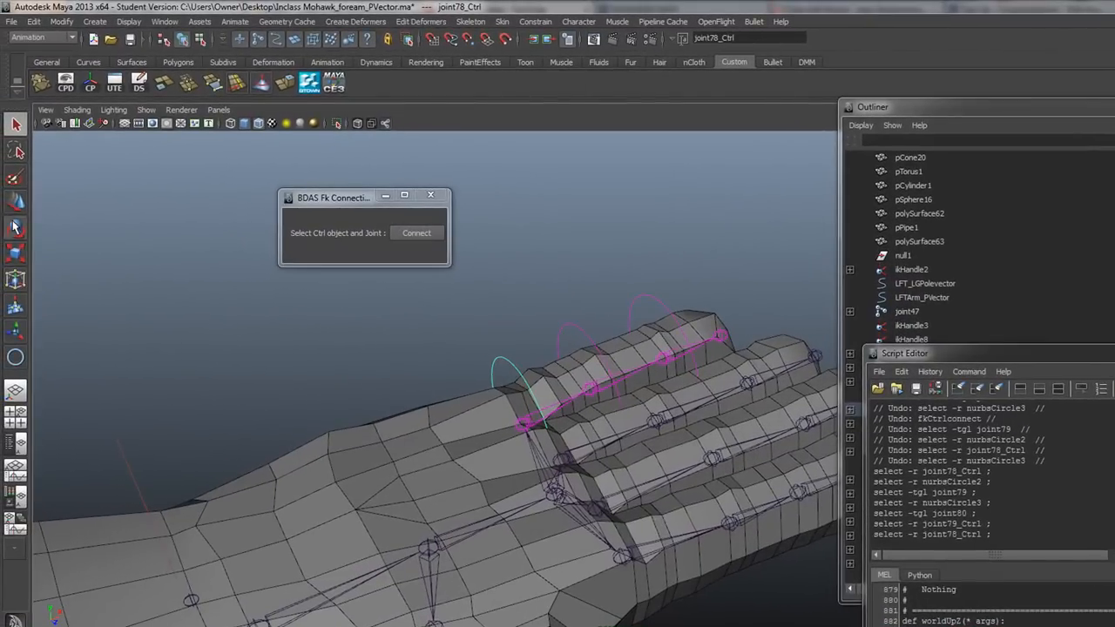
pyautogui.click(14, 227)
pyautogui.moveTo(501, 384); pyautogui.dragTo(477, 410)
pyautogui.click(530, 312)
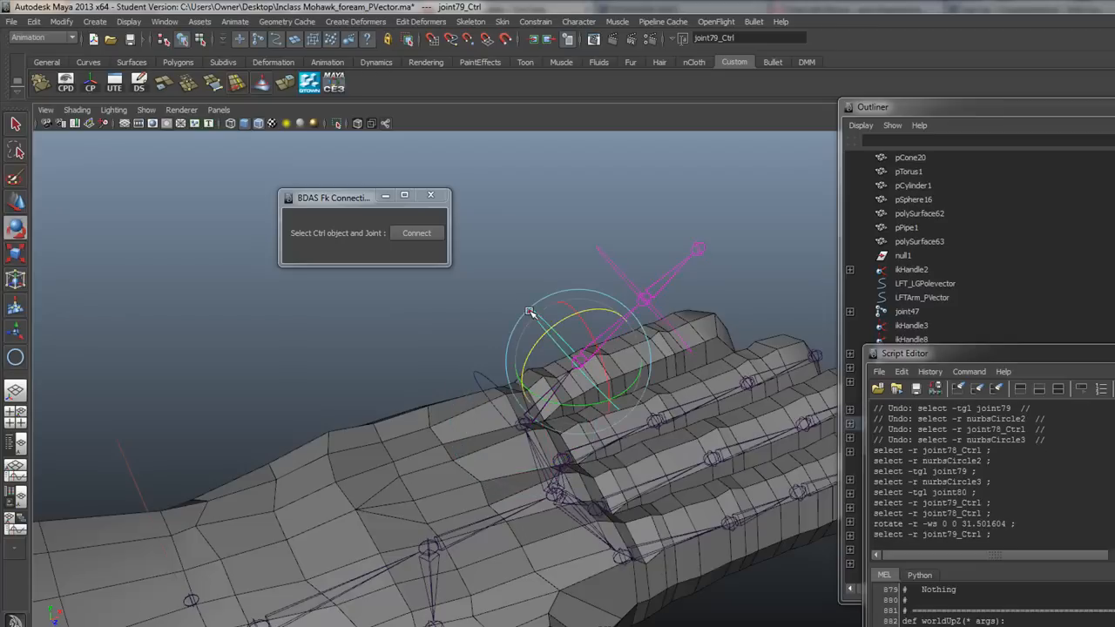
pyautogui.moveTo(559, 326); pyautogui.dragTo(533, 354)
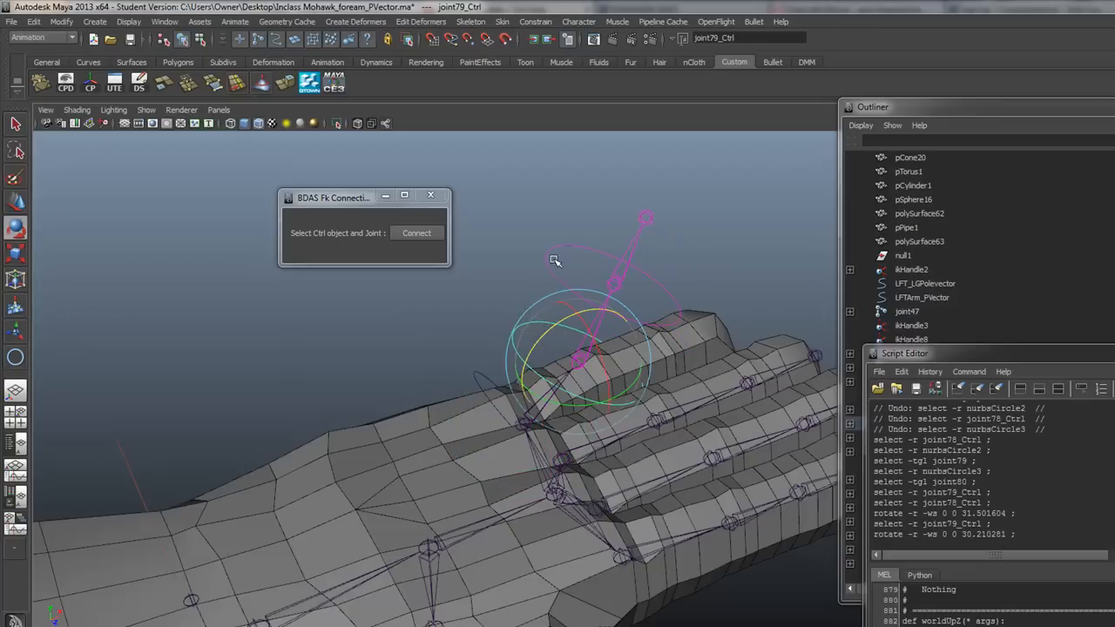
pyautogui.click(558, 299)
pyautogui.moveTo(584, 248); pyautogui.dragTo(490, 278)
# Undo the three test rotations and the FK connection between the third pinky circle and joint80.
pyautogui.hotkey('ctrl', 'z')
pyautogui.hotkey('ctrl', 'z')
pyautogui.hotkey('ctrl', 'z')
pyautogui.hotkey('ctrl', 'z')
pyautogui.hotkey('ctrl', 'z')
pyautogui.hotkey('ctrl', 'z')
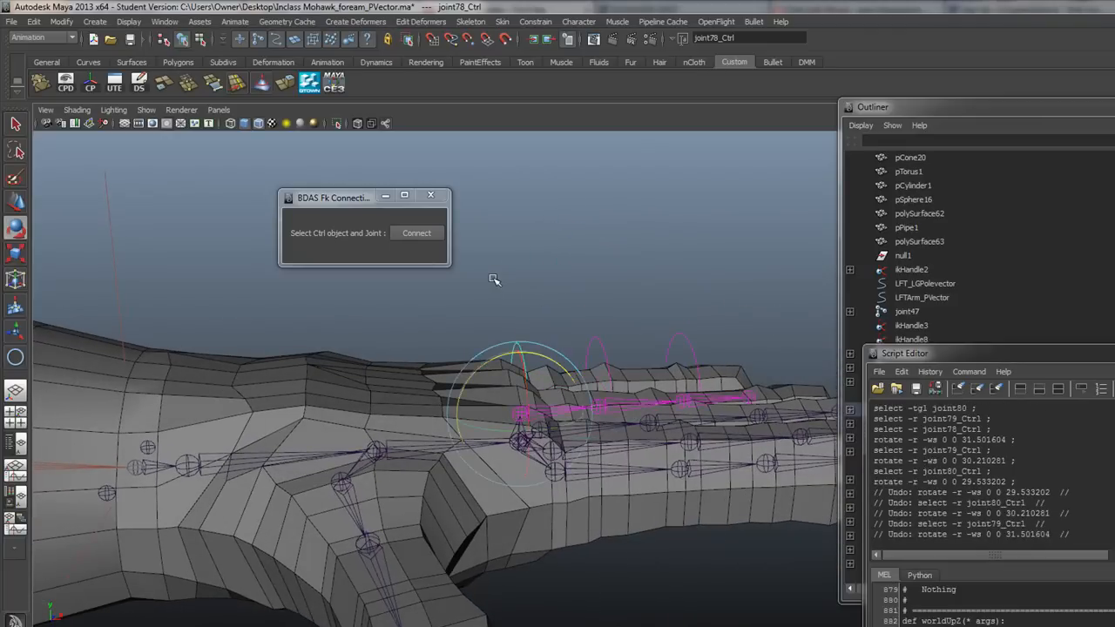
pyautogui.hotkey('ctrl', 'z')
pyautogui.hotkey('ctrl', 'z')
pyautogui.hotkey('ctrl', 'z')
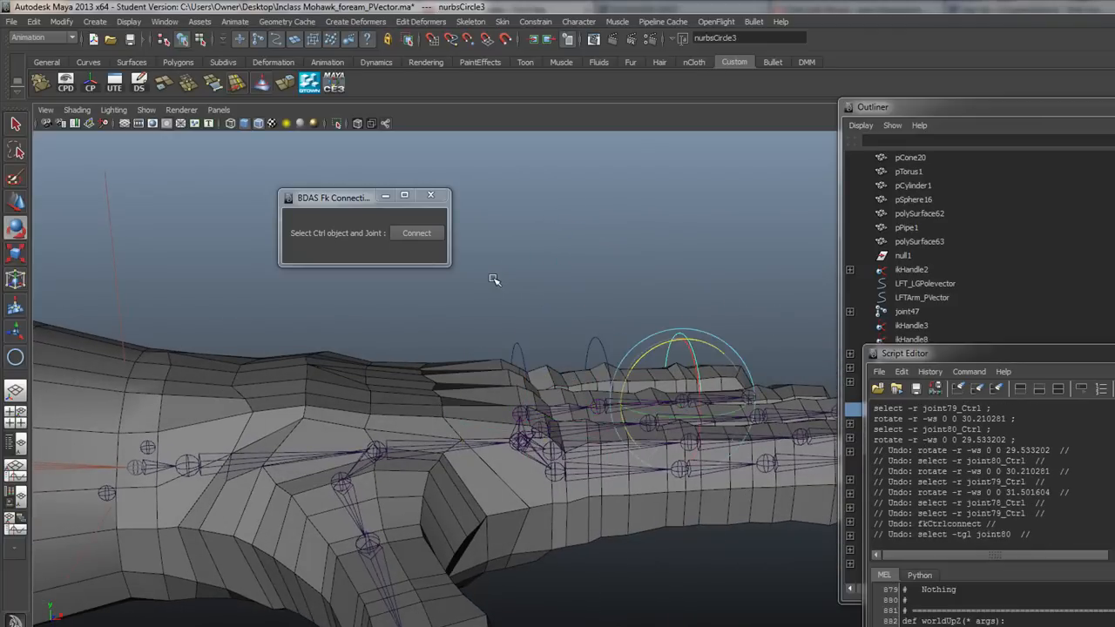
# Examine the rig's scene hierarchy and the arm and hand skeleton from several angles.
pyautogui.scroll(-10, 546, 360)
pyautogui.keyDown('alt'); pyautogui.moveTo(510, 301); pyautogui.dragTo(546, 368); pyautogui.keyUp('alt')
pyautogui.scroll(3, 645, 369)
pyautogui.keyDown('alt'); pyautogui.moveTo(673, 370); pyautogui.dragTo(622, 410); pyautogui.keyUp('alt')
pyautogui.keyDown('alt'); pyautogui.moveTo(428, 530); pyautogui.dragTo(620, 475); pyautogui.keyUp('alt')
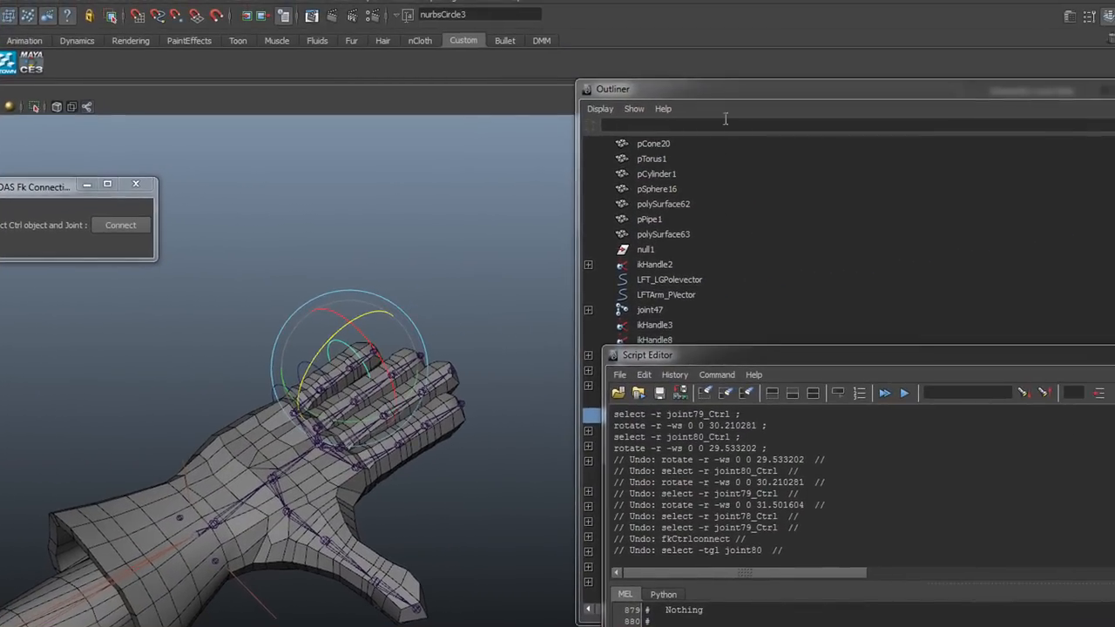
pyautogui.click(731, 90)
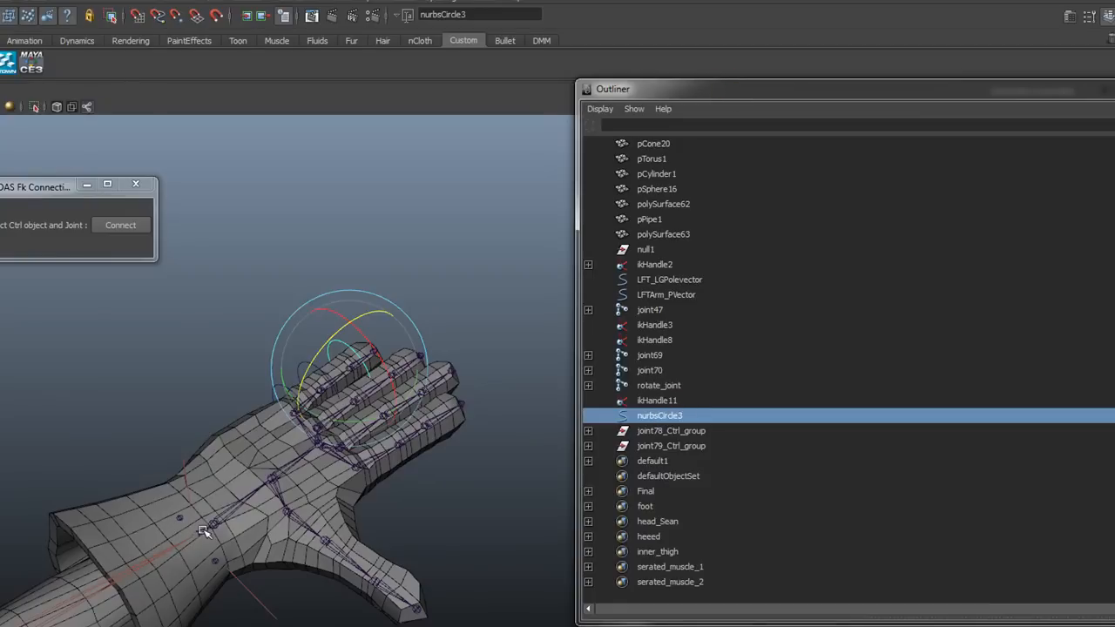
pyautogui.keyDown('alt'); pyautogui.moveTo(252, 564); pyautogui.dragTo(174, 541); pyautogui.keyUp('alt')
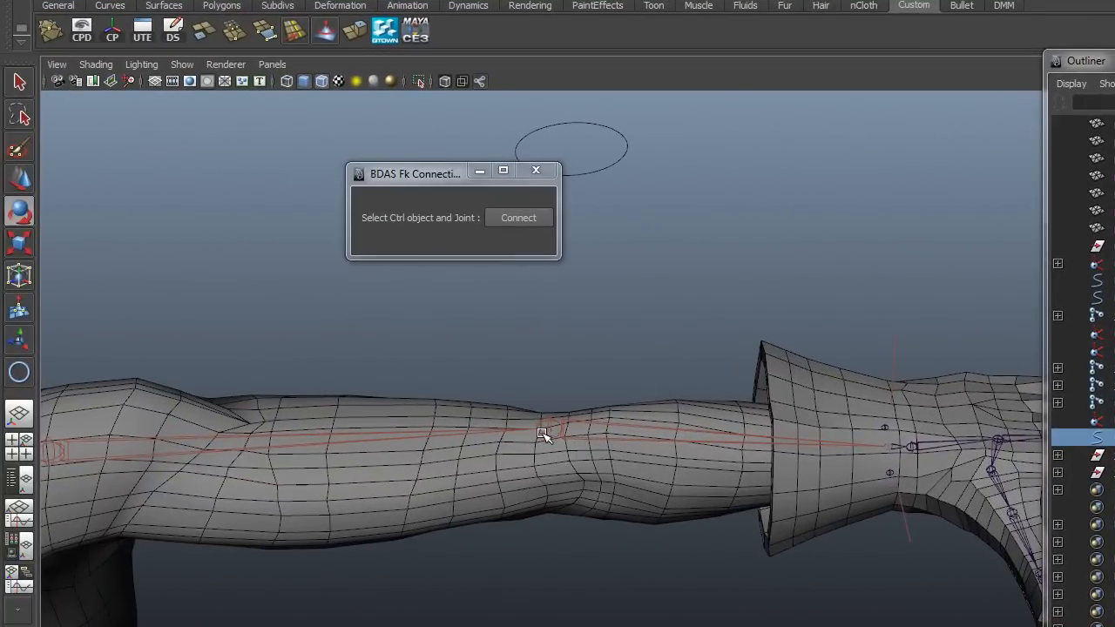
pyautogui.keyDown('alt'); pyautogui.moveTo(542, 434); pyautogui.dragTo(585, 436); pyautogui.keyUp('alt')
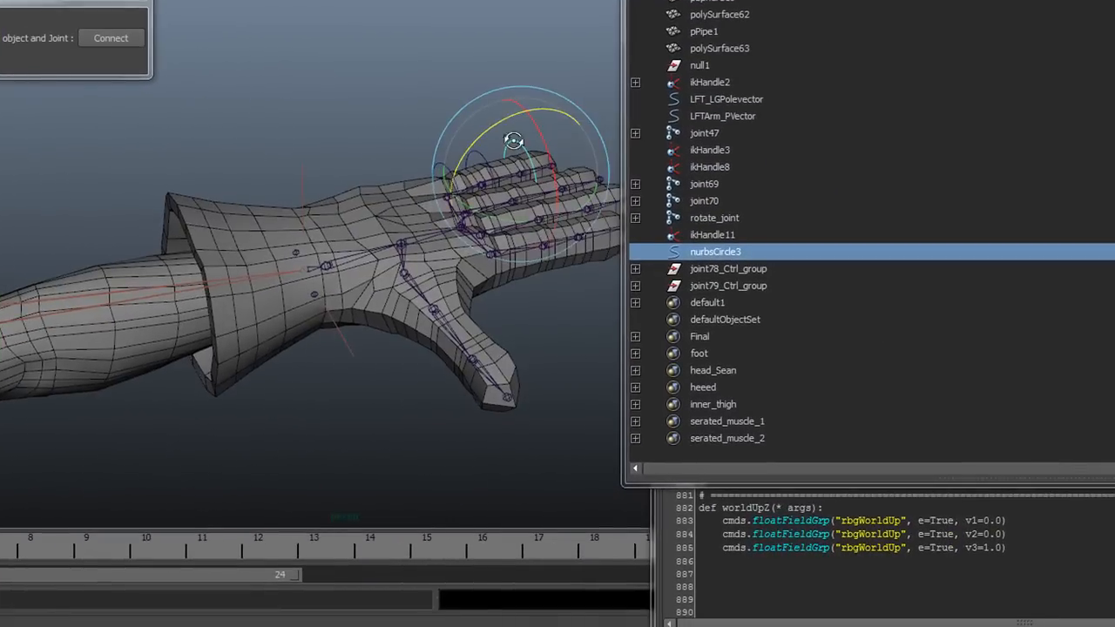
pyautogui.keyDown('alt'); pyautogui.moveTo(932, 322); pyautogui.dragTo(733, 327); pyautogui.keyUp('alt')
pyautogui.keyDown('alt'); pyautogui.moveTo(311, 141); pyautogui.dragTo(547, 126); pyautogui.keyUp('alt')
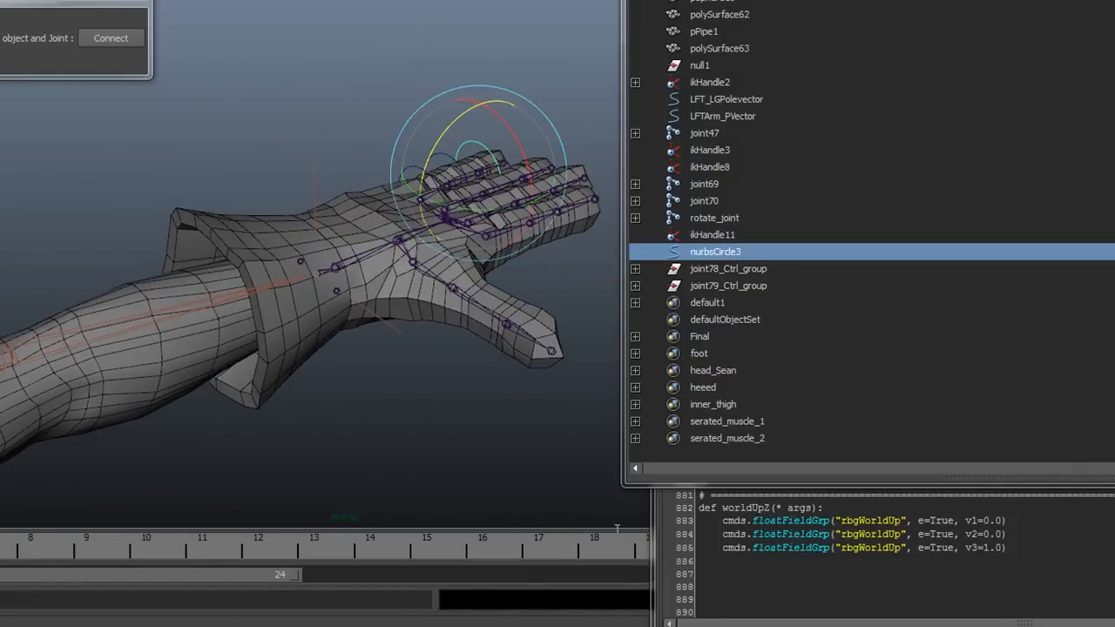